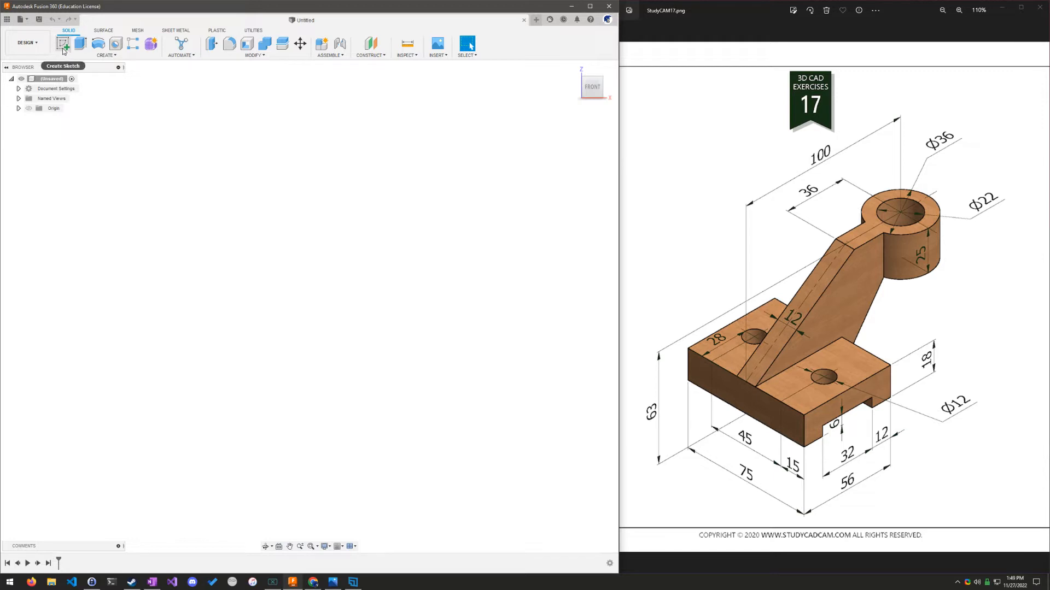
Create a sketch on the vertical front (XZ) plane and turn the front view upright.
left_click(63, 47)
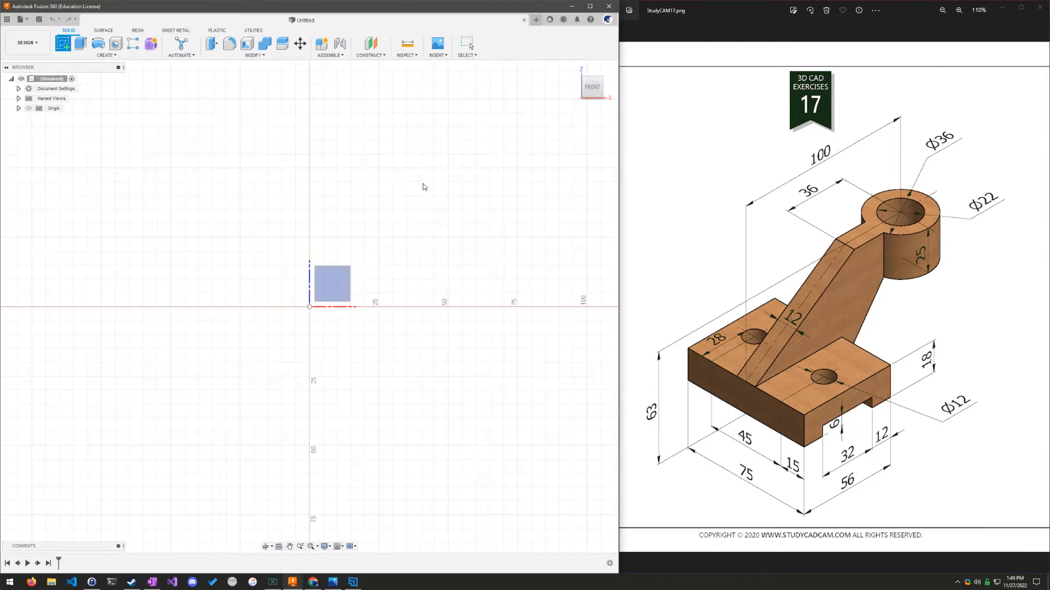
left_click(335, 287)
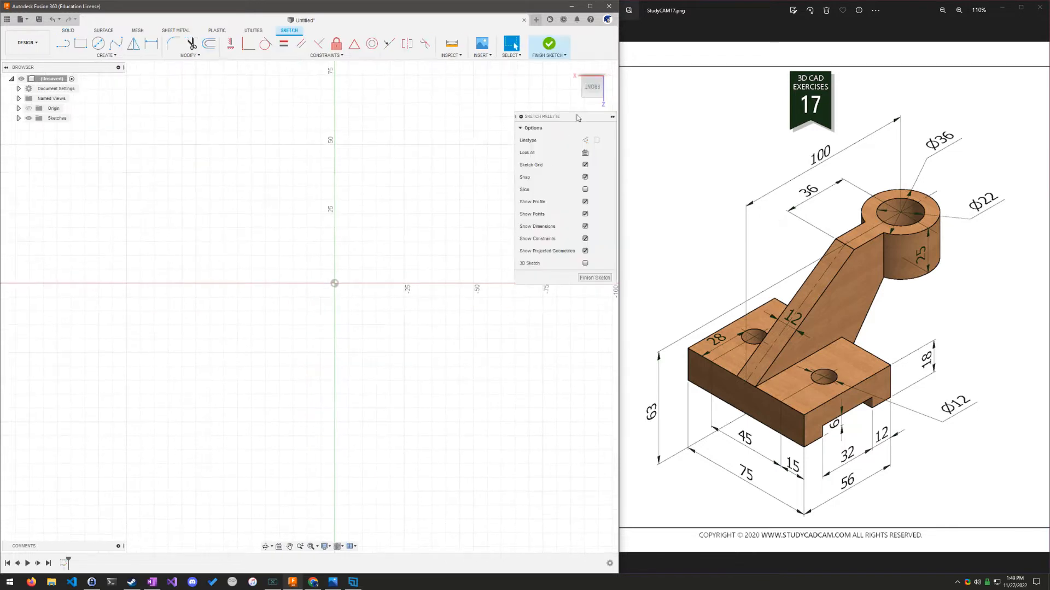
mouse_move(613, 78)
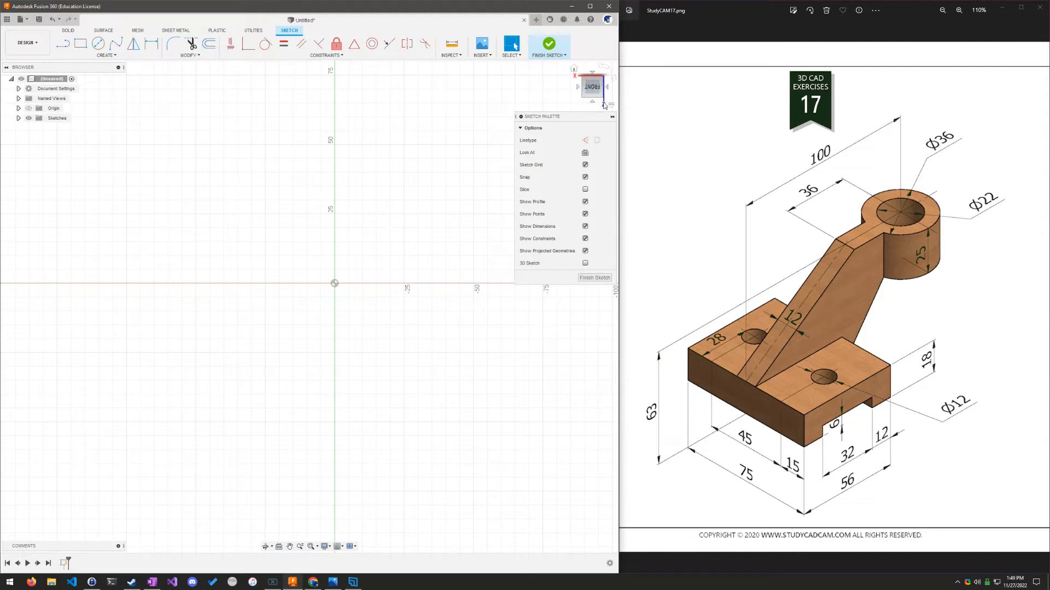
left_click(614, 79)
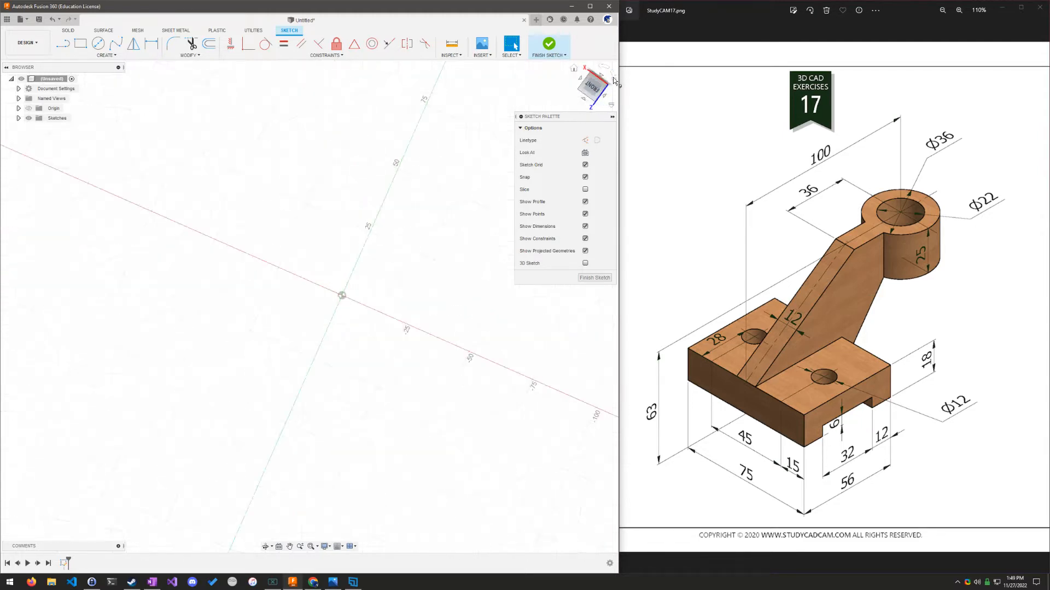
left_click(613, 79)
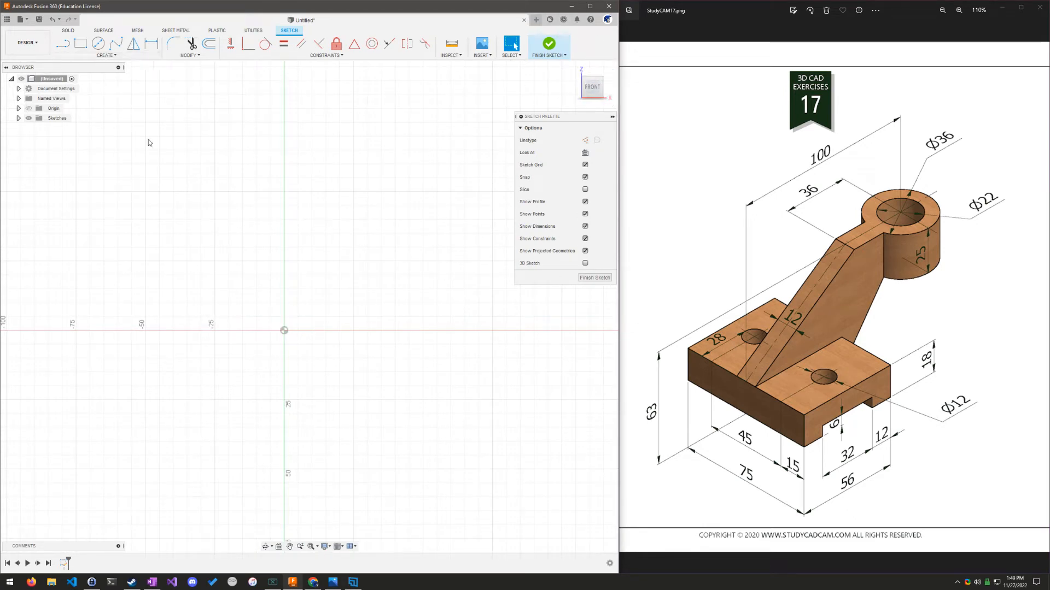
Sketch a closed L-shaped half profile from the origin, about 50 mm wide and 33 mm tall, and make its edge on the vertical axis construction.
left_click(69, 47)
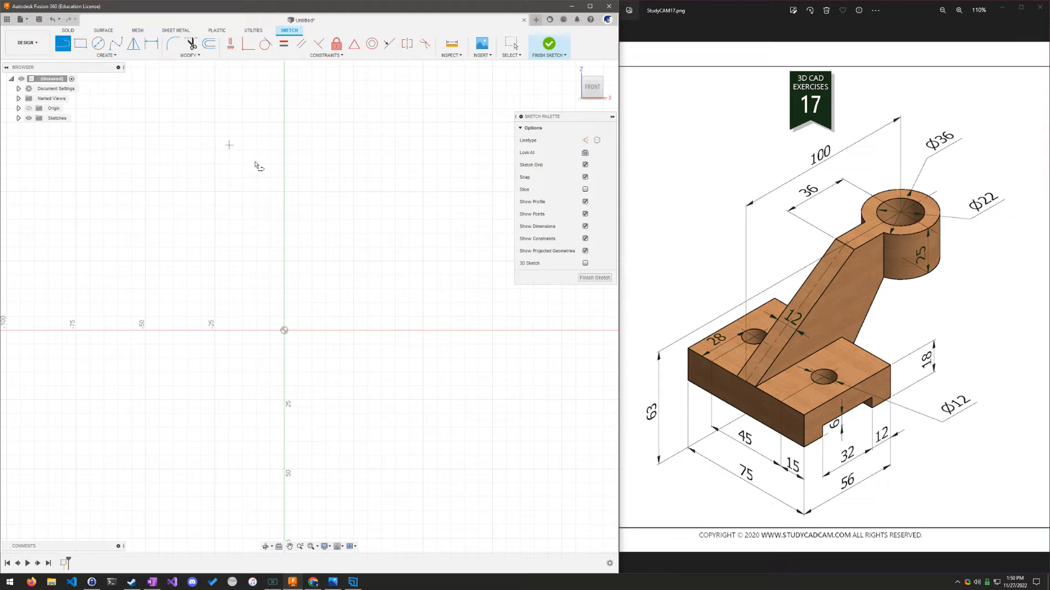
left_click(283, 288)
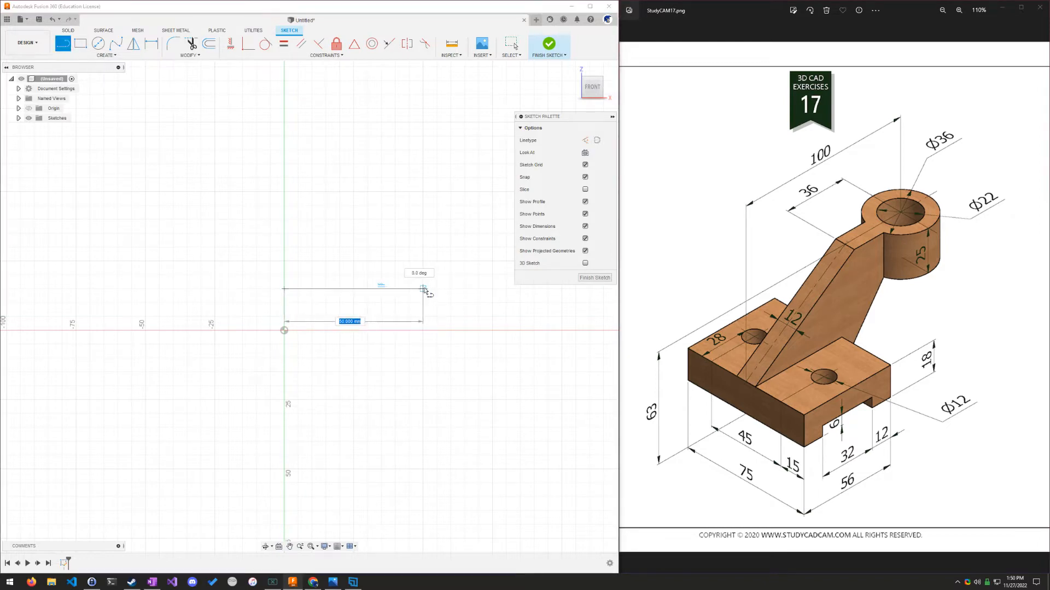
left_click(422, 289)
left_click(423, 379)
left_click(364, 379)
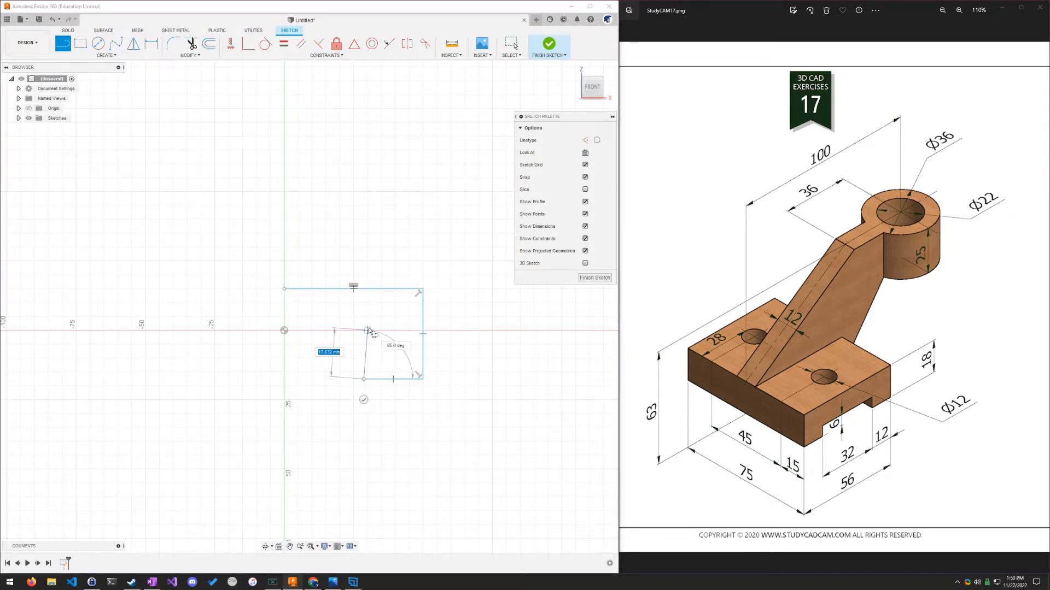
left_click(364, 330)
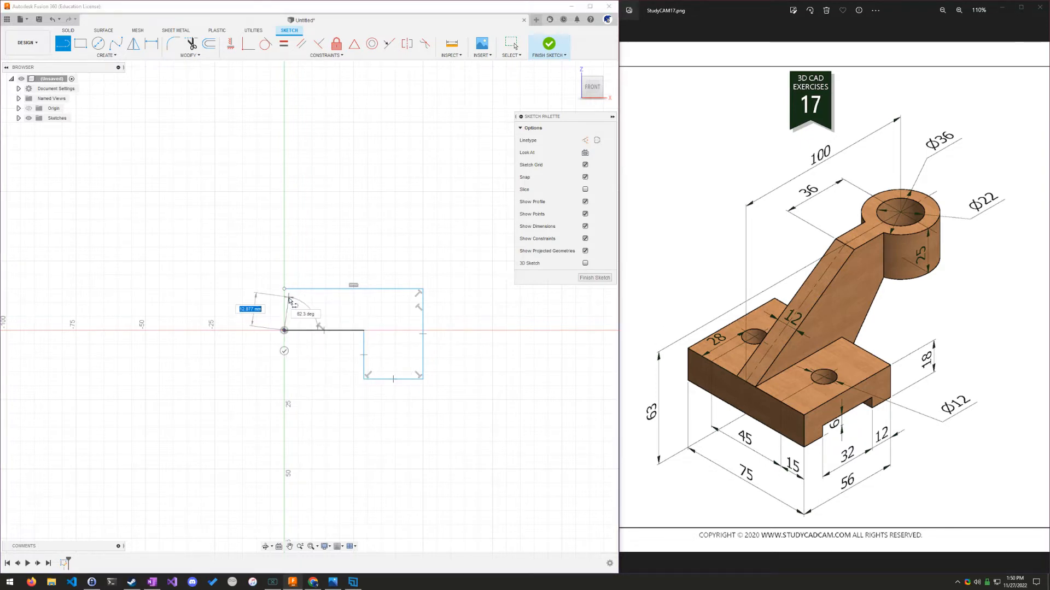
left_click(285, 330)
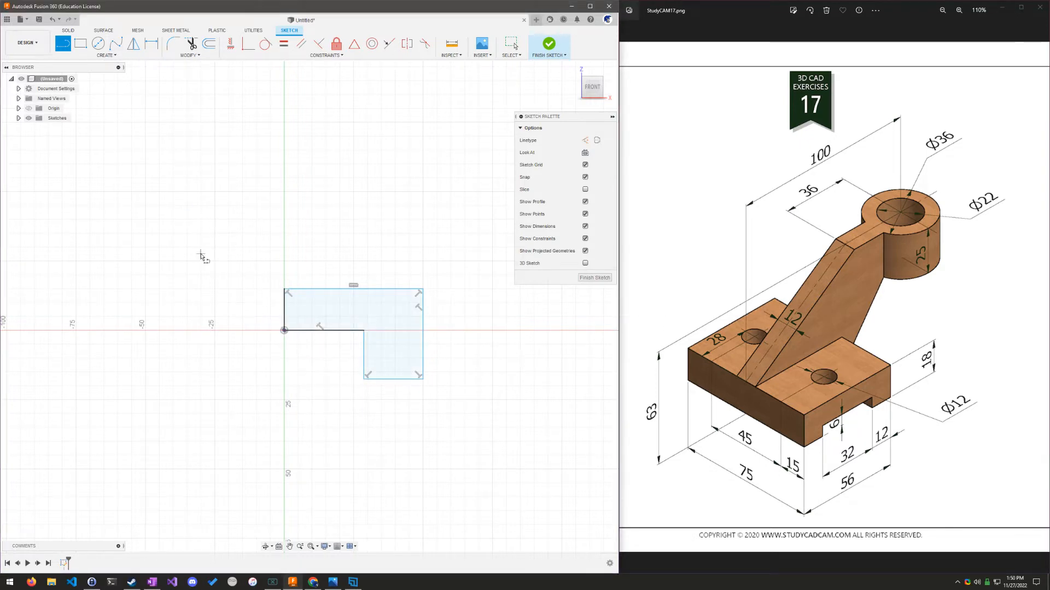
key("Escape")
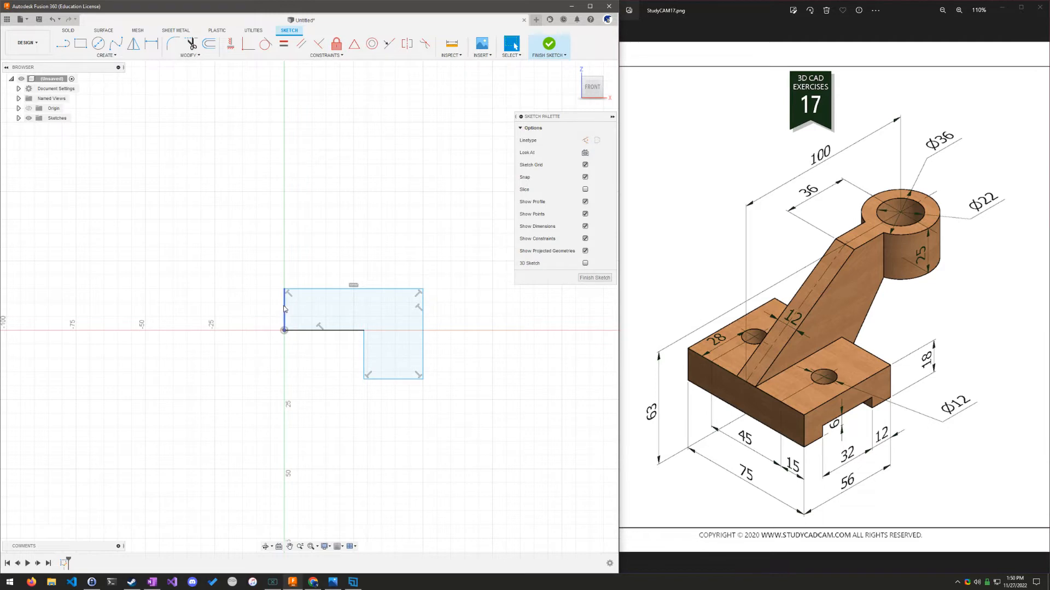
left_click(284, 309)
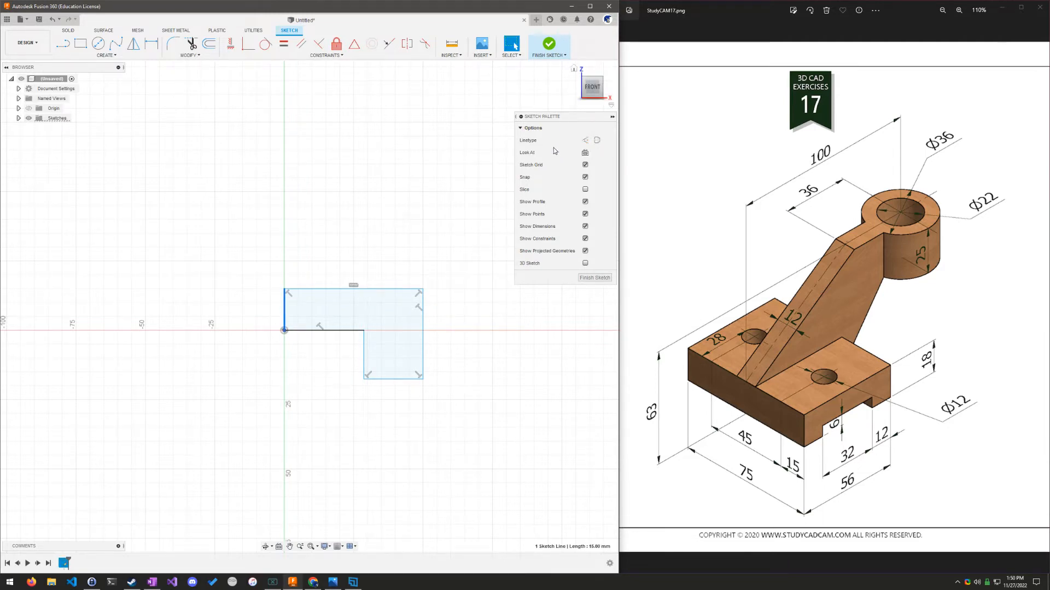
left_click(585, 141)
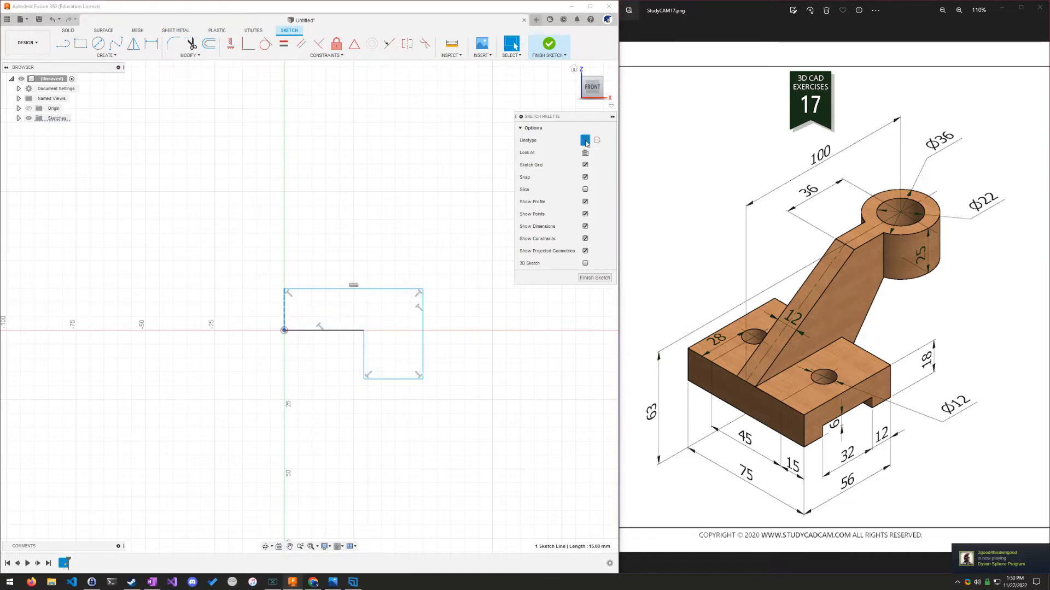
Exit the Steam client running in the background.
left_click(957, 583)
right_click(956, 500)
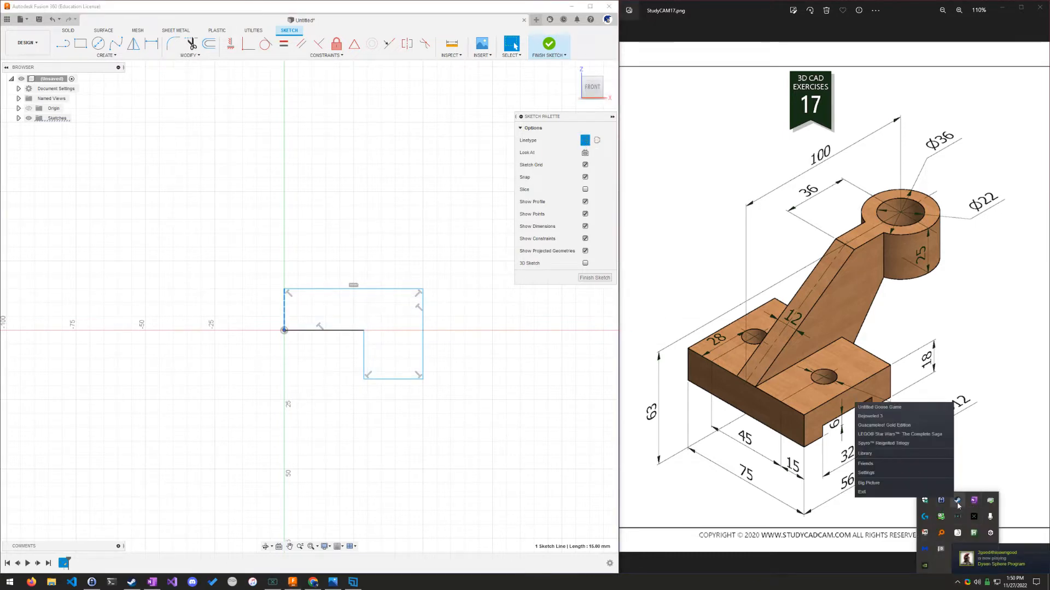
left_click(887, 492)
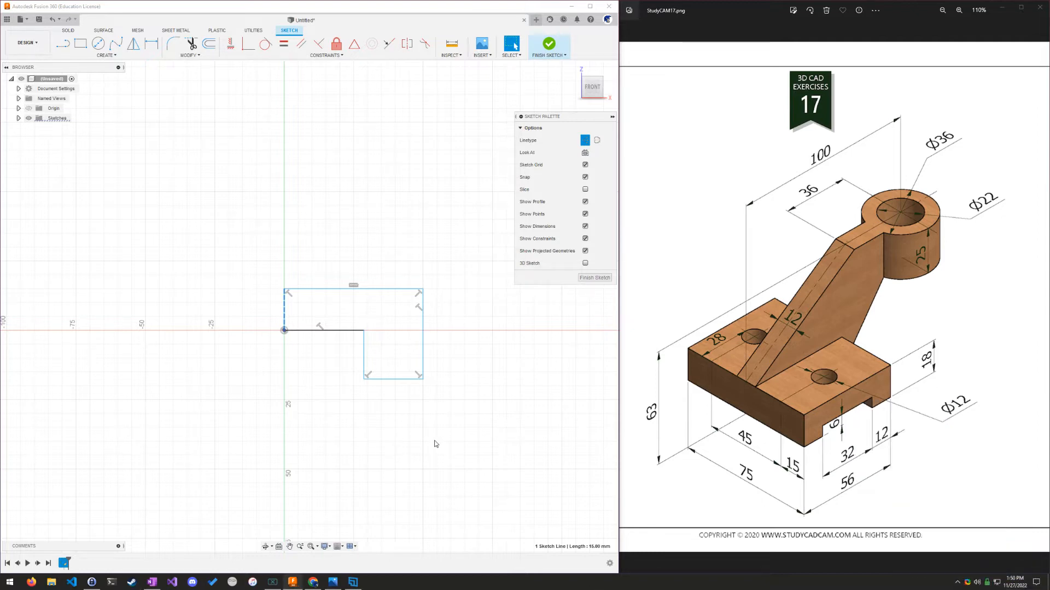
left_click(550, 419)
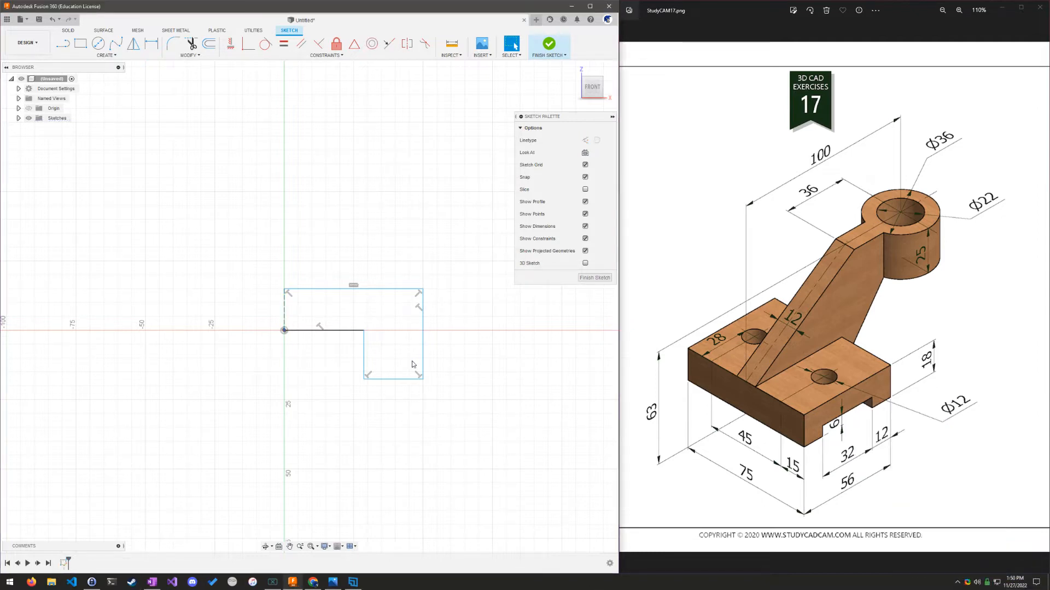
left_click_drag(449, 266, 306, 468)
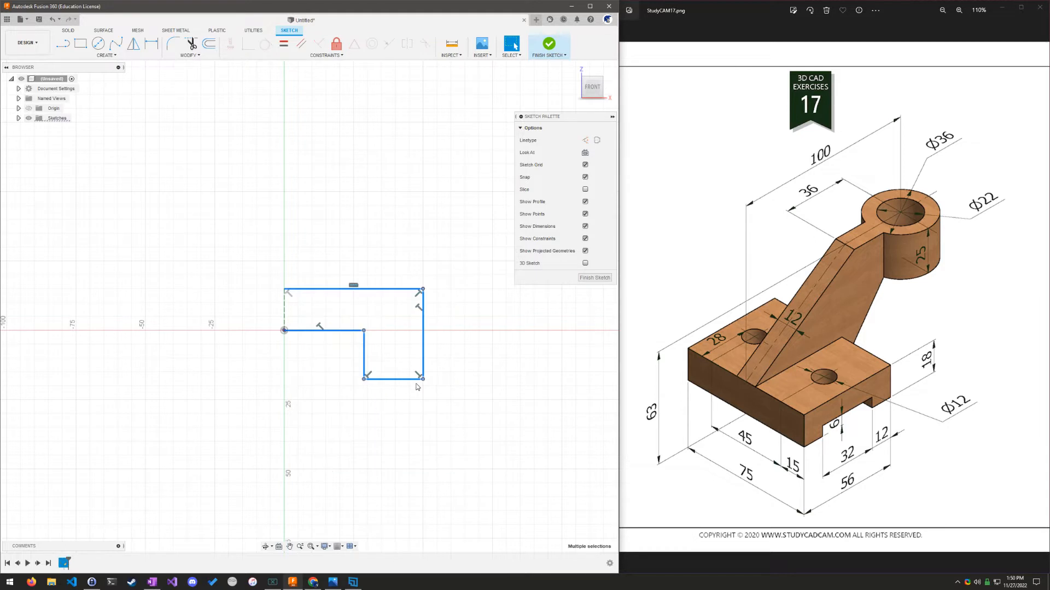
left_click(430, 226)
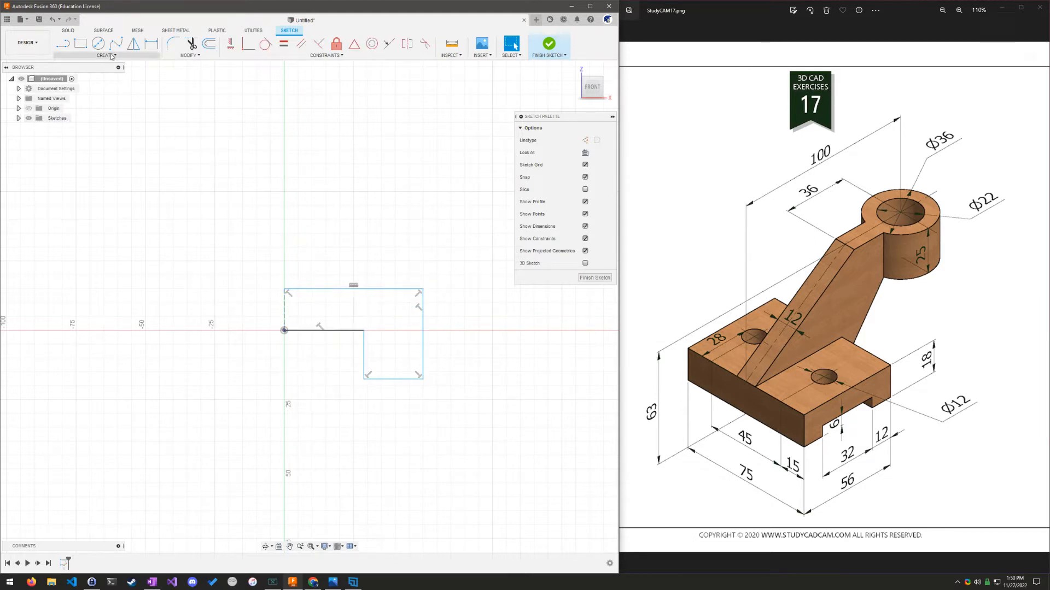
Dimension the half profile's overall height between its top edge and foot bottom to 18 mm.
left_click(151, 43)
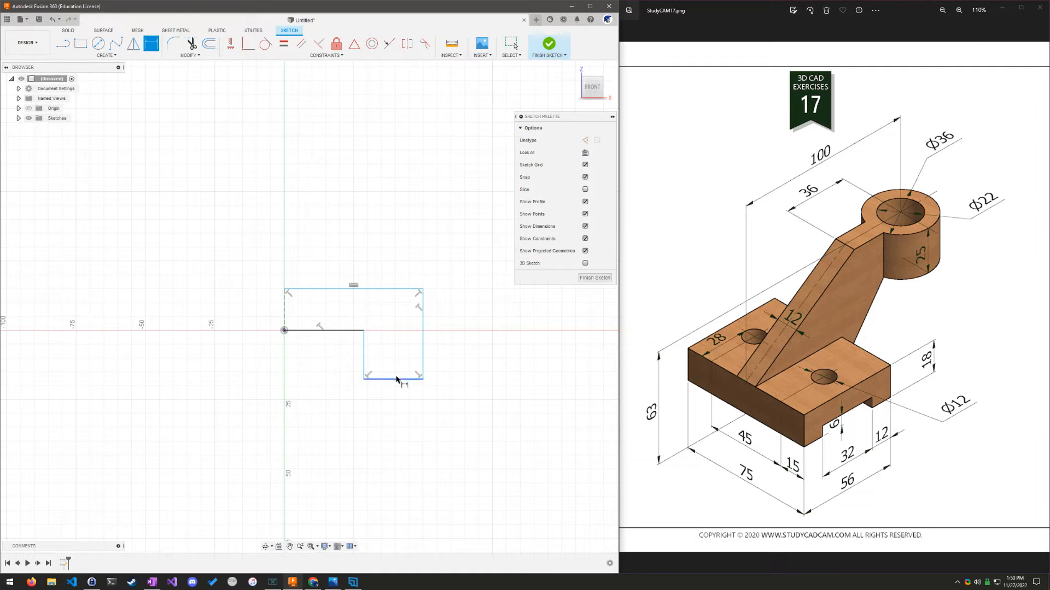
left_click(398, 379)
left_click(392, 289)
left_click(454, 339)
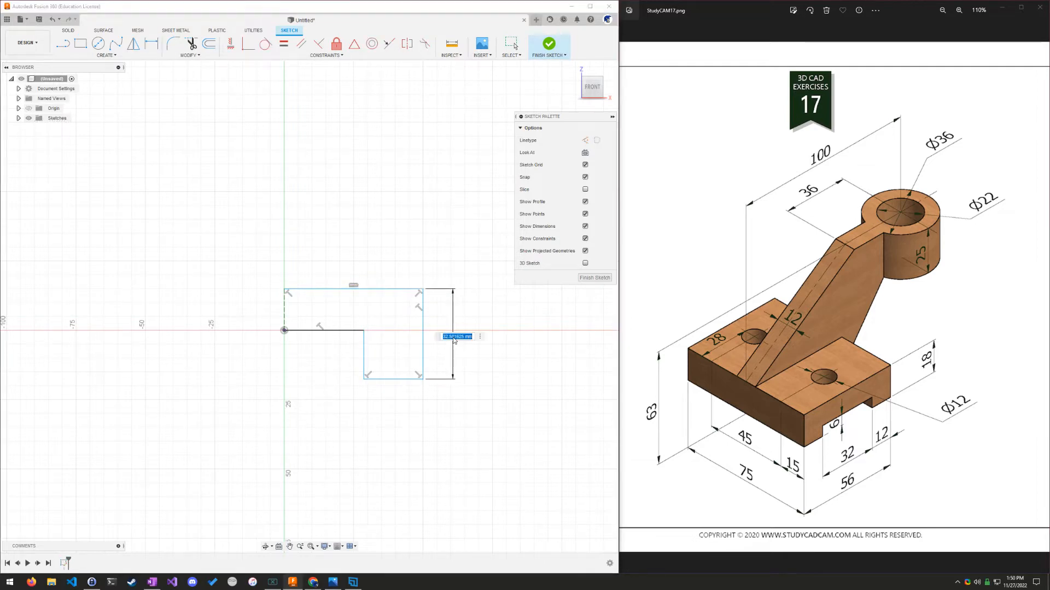
type("18")
key("Return")
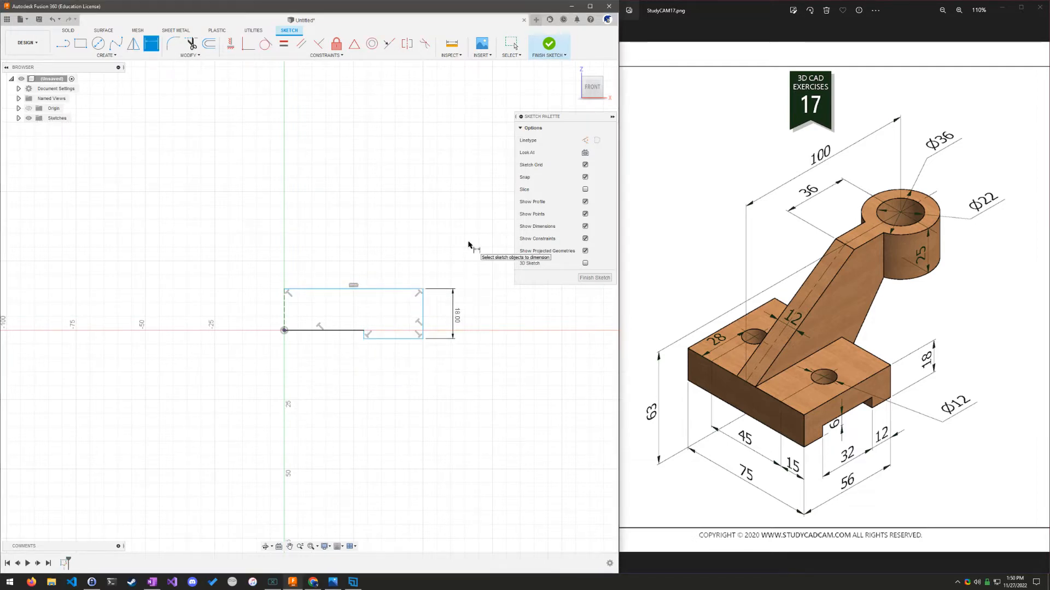
Dimension the vertical offset between the foot's bottom edge and the recess edge to 6 mm.
left_click(397, 338)
left_click(340, 330)
left_click(330, 353)
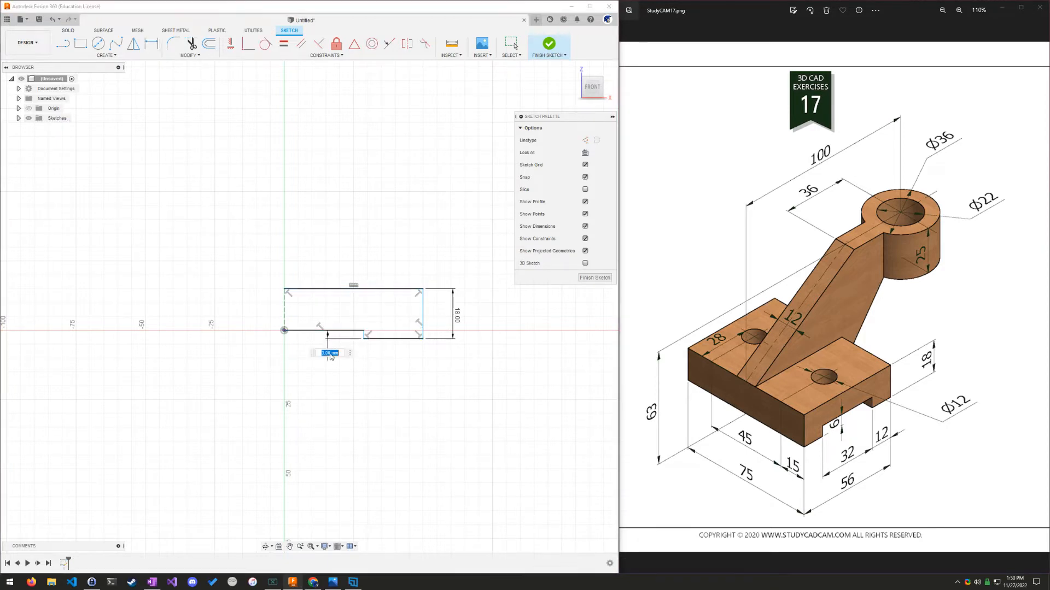
type("6")
key("Return")
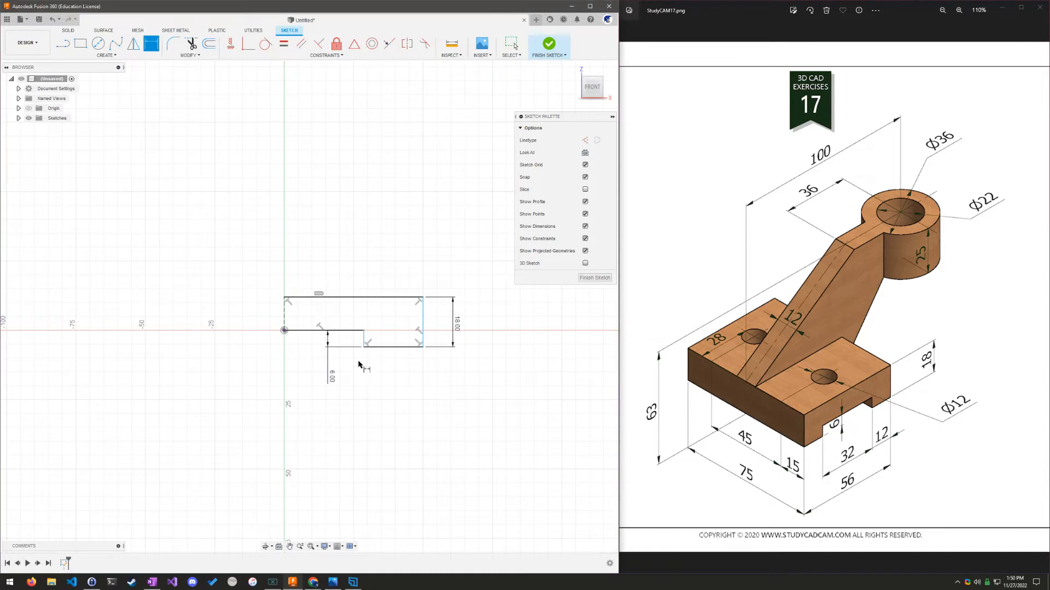
Dimension the foot's bottom edge to 12 mm and reposition the 6 mm dimension beside the profile.
left_click(399, 347)
left_click(393, 378)
type("12")
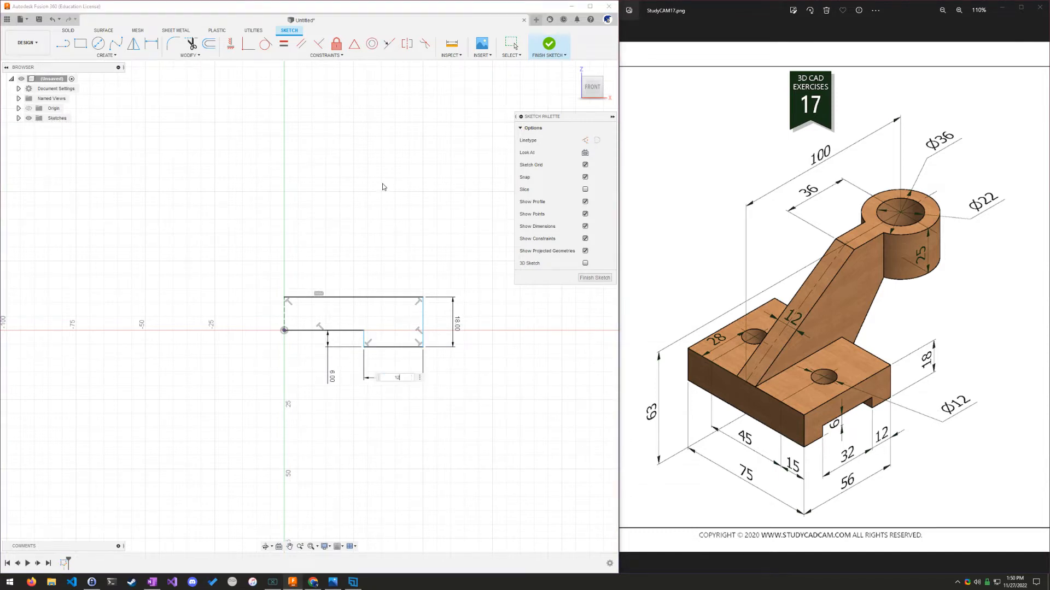
key("Return")
left_click_drag(357, 377, 331, 367)
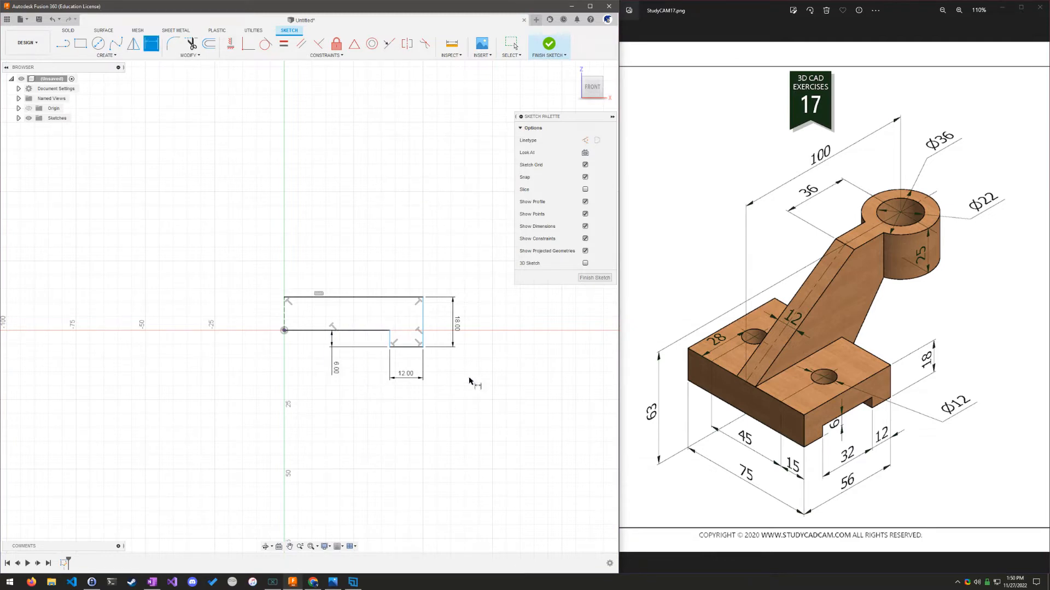
key("Escape")
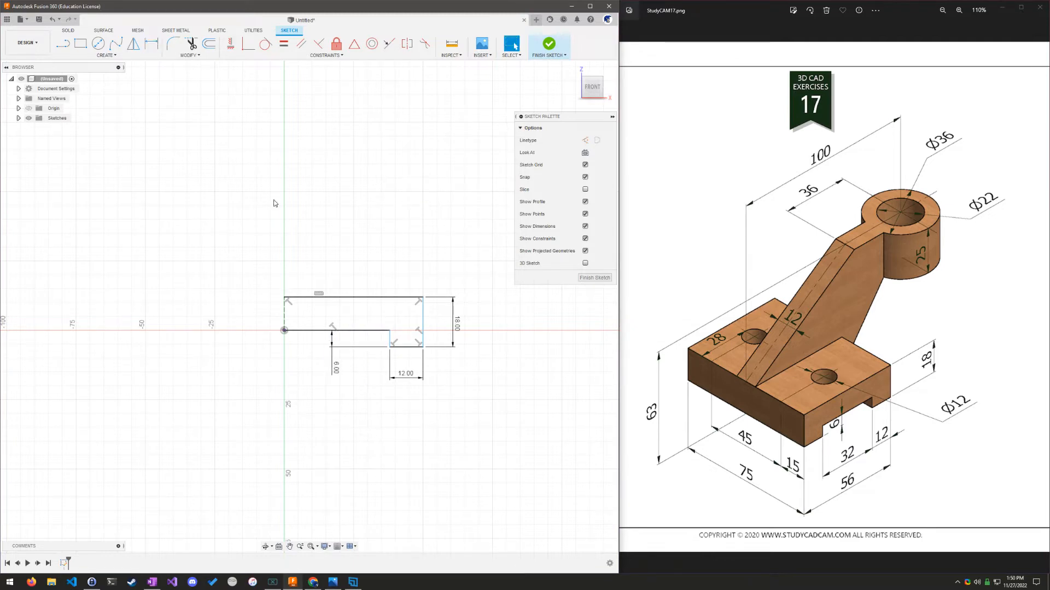
Mirror the half profile's solid lines about the vertical construction line through the origin.
left_click_drag(456, 250, 316, 440)
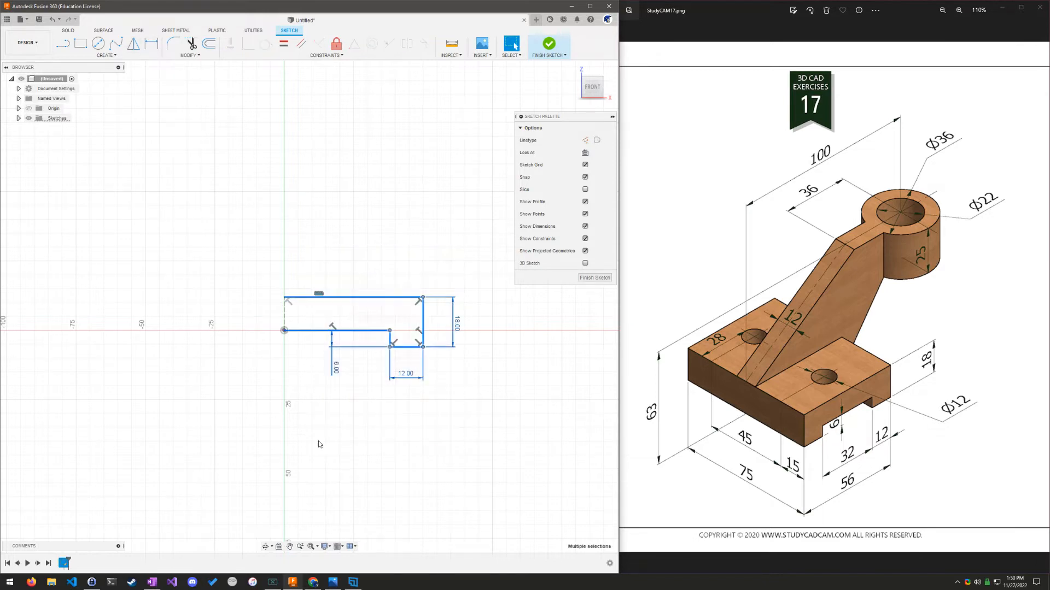
left_click(134, 45)
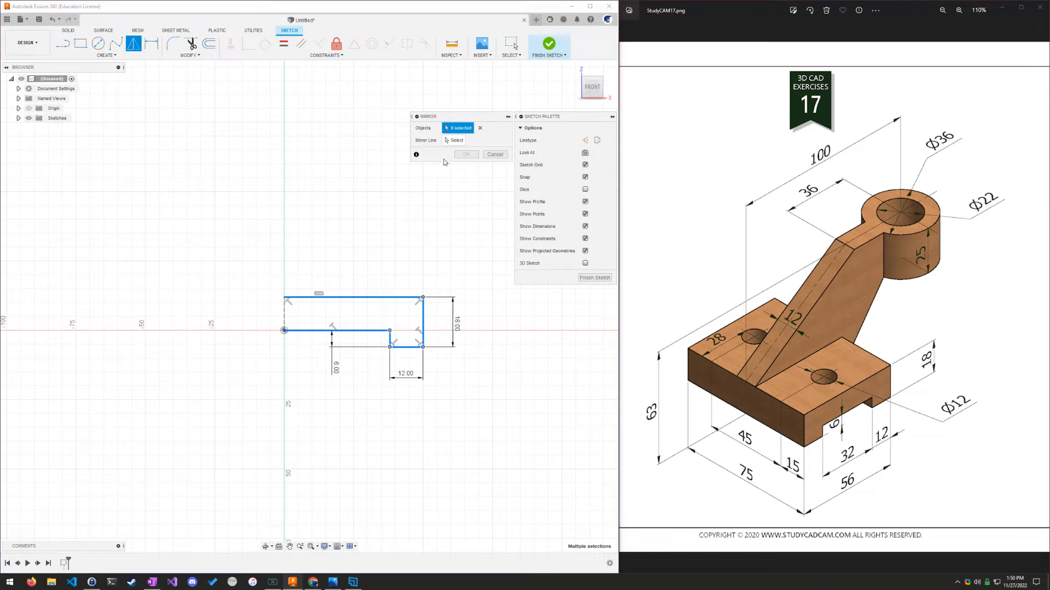
left_click(455, 140)
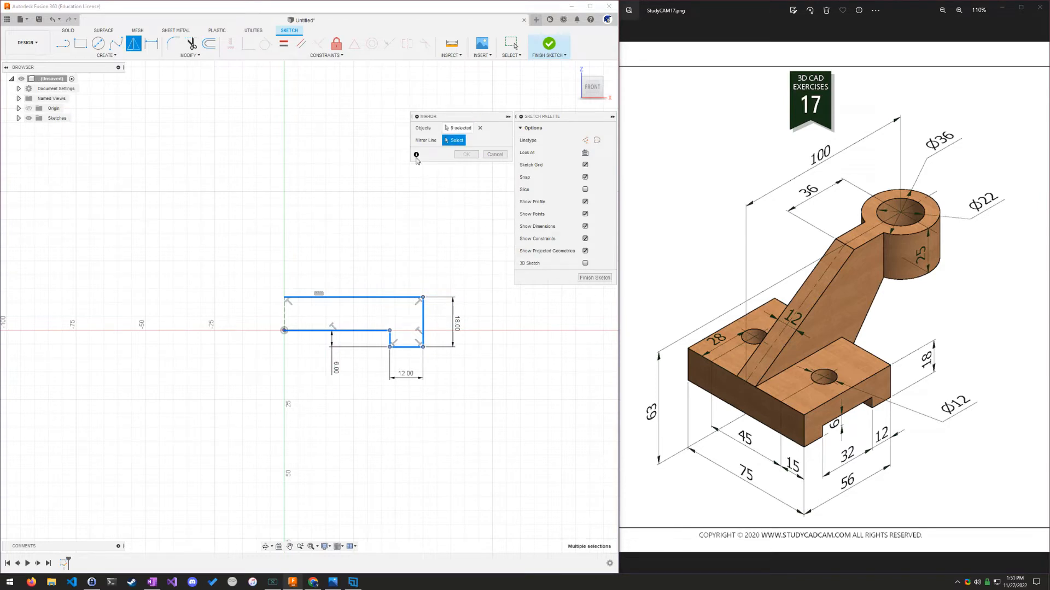
left_click(285, 314)
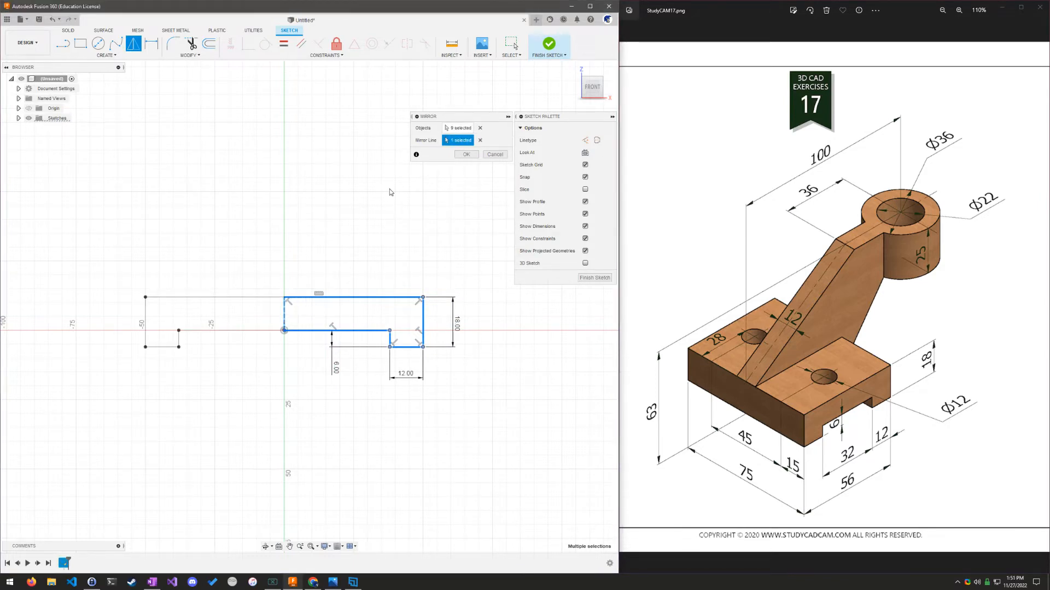
left_click(466, 154)
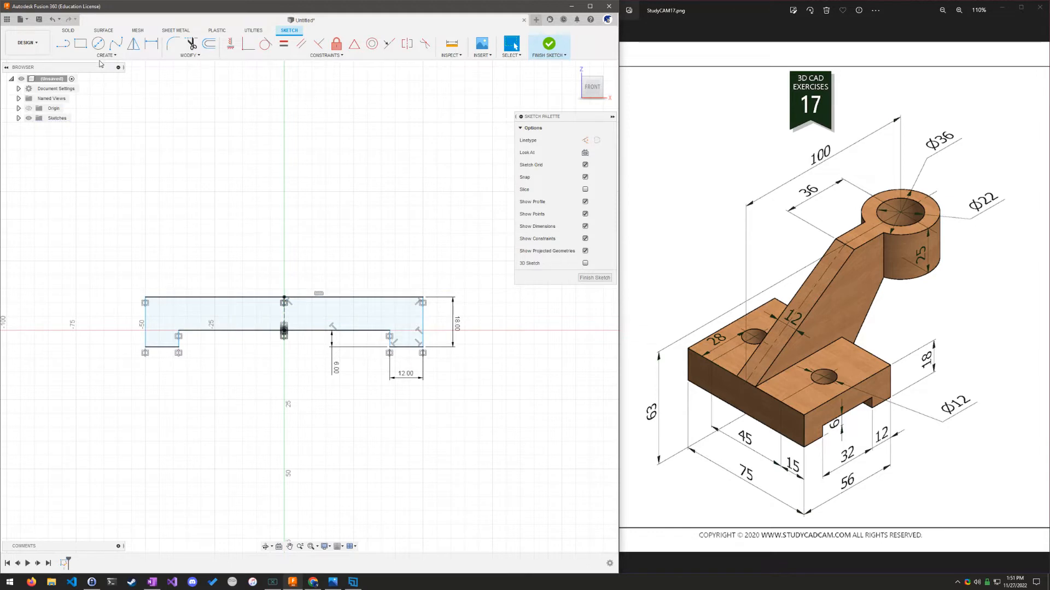
Dimension the recess width between the inner vertical edges of the two feet to 32 mm.
left_click(152, 45)
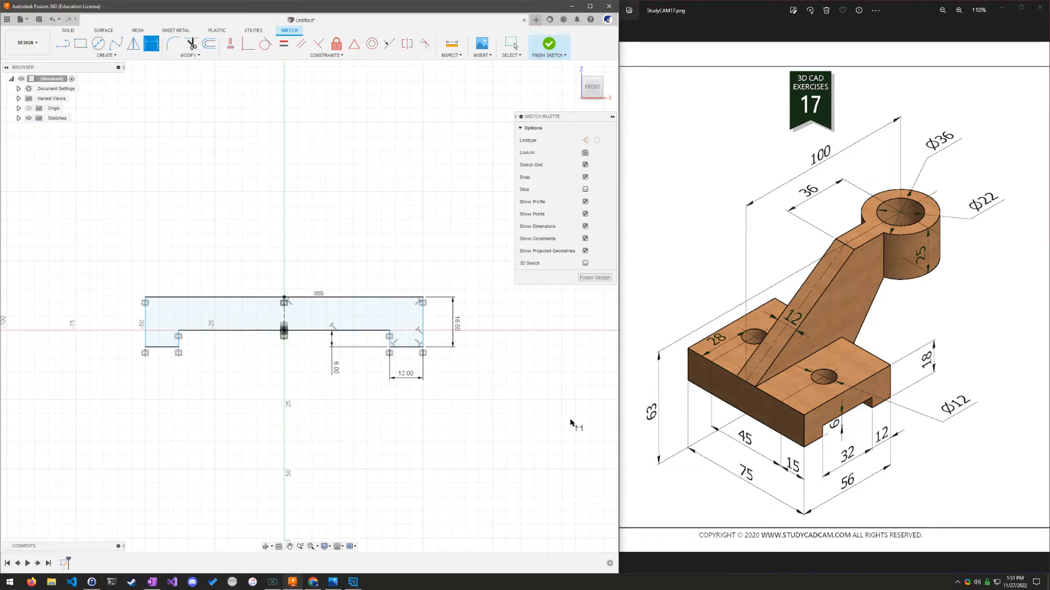
left_click(389, 337)
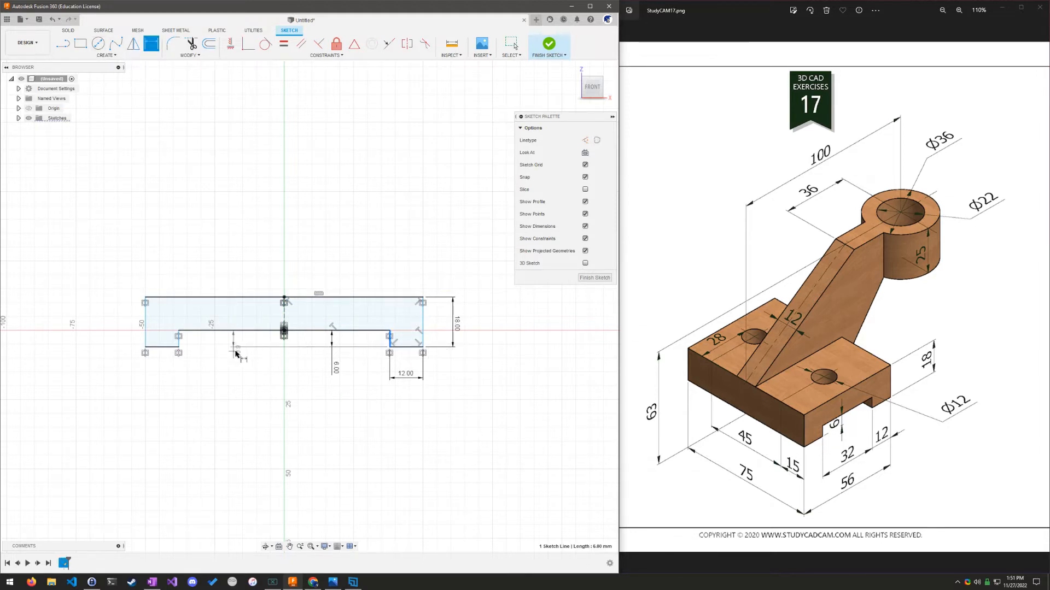
left_click(179, 339)
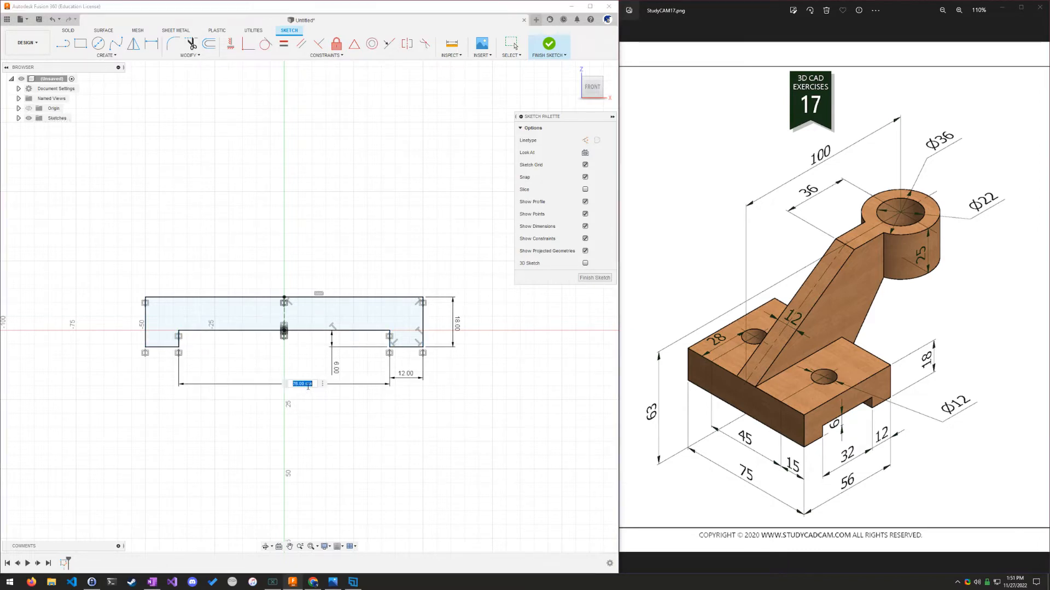
left_click(300, 390)
type("32")
key("Return")
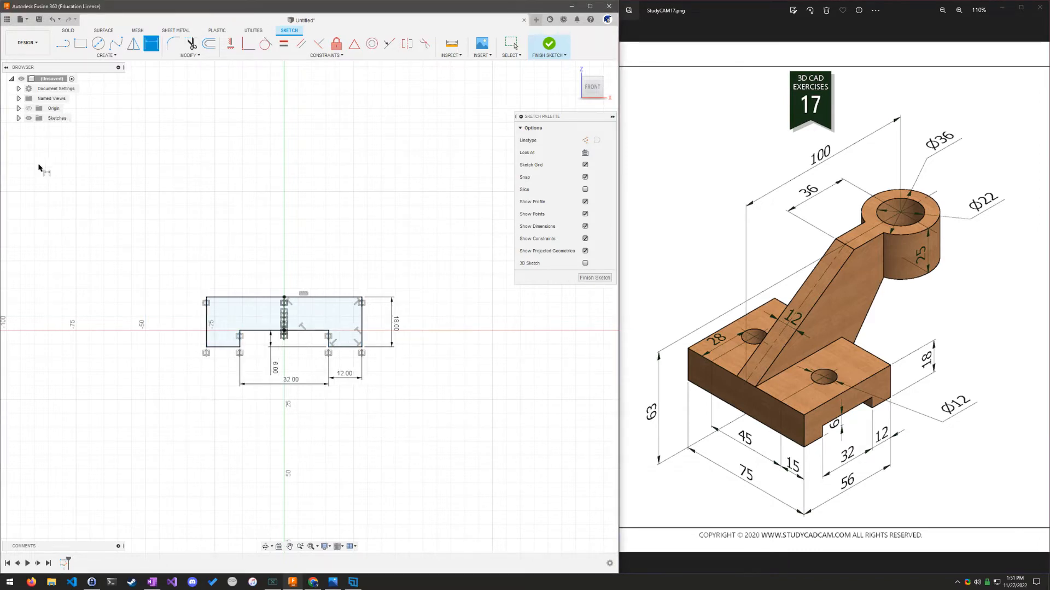
Sketch the arm outline from the base's upper-left corner to its lower-right corner, with a top edge about 28 mm and end edge about 23 mm long.
left_click(19, 119)
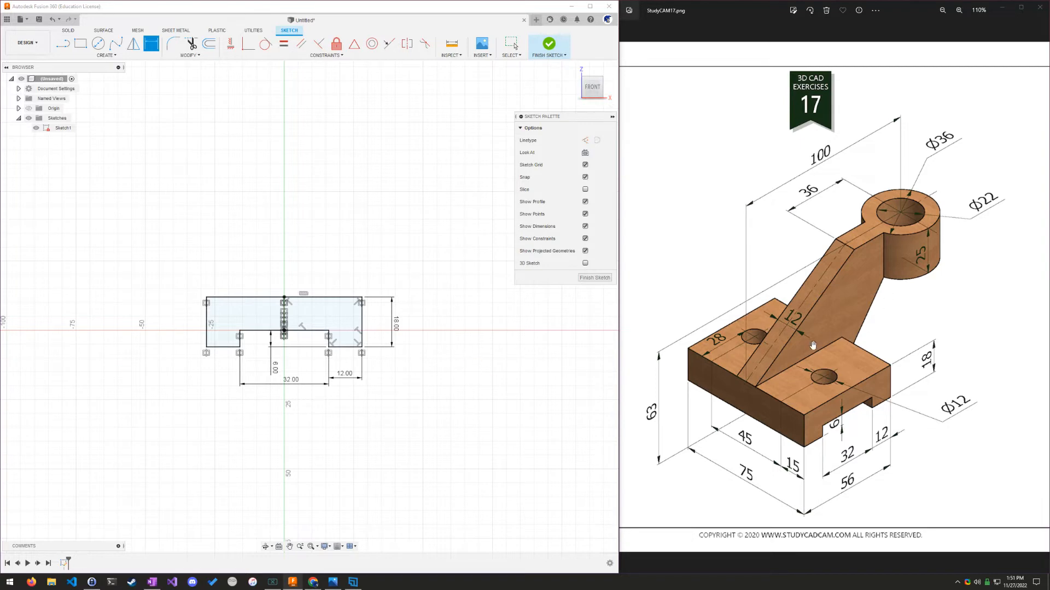
mouse_move(495, 409)
middle_mouse_down()
mouse_move(444, 403)
mouse_move(421, 443)
middle_mouse_up()
scroll(413, 428, "down", 1)
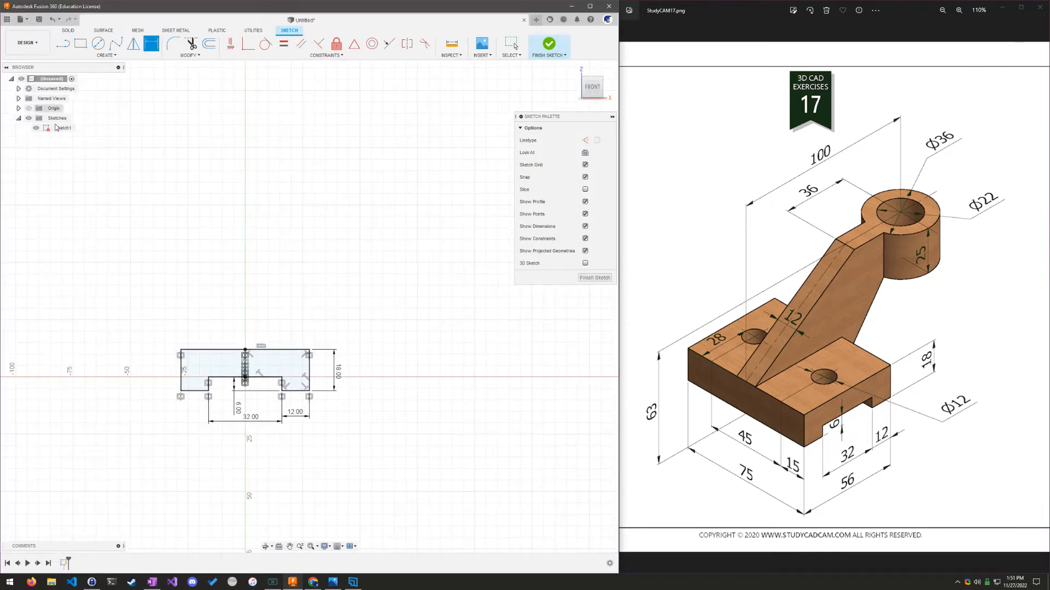
left_click(63, 43)
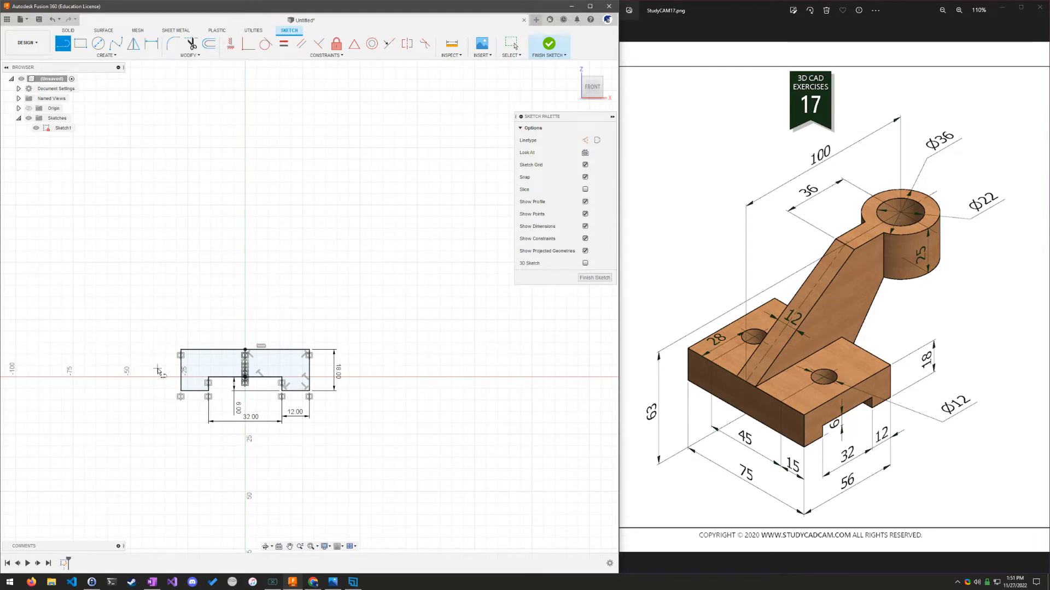
left_click(182, 351)
left_click(394, 182)
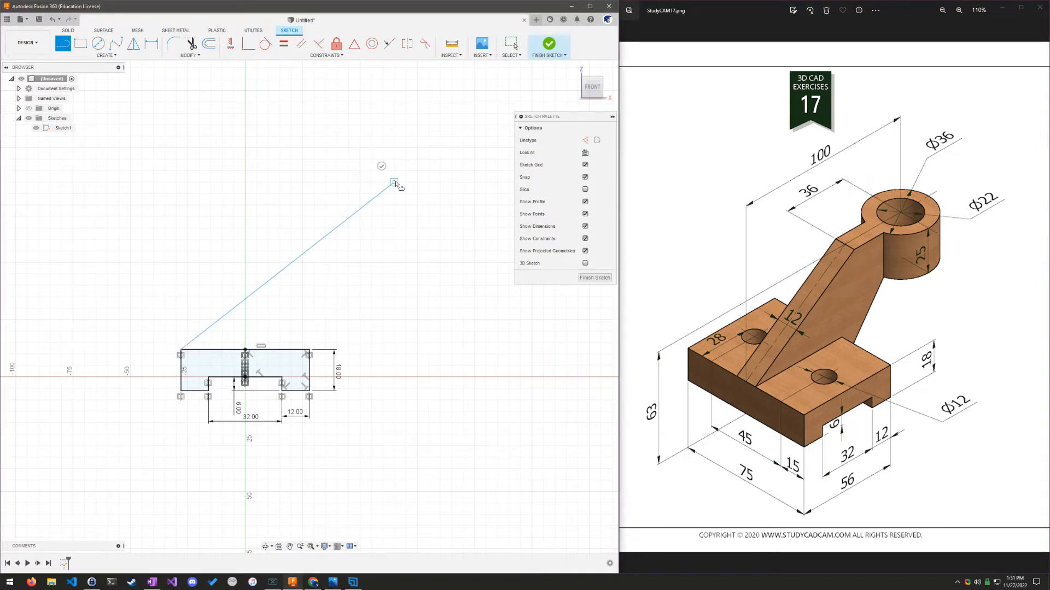
left_click(458, 183)
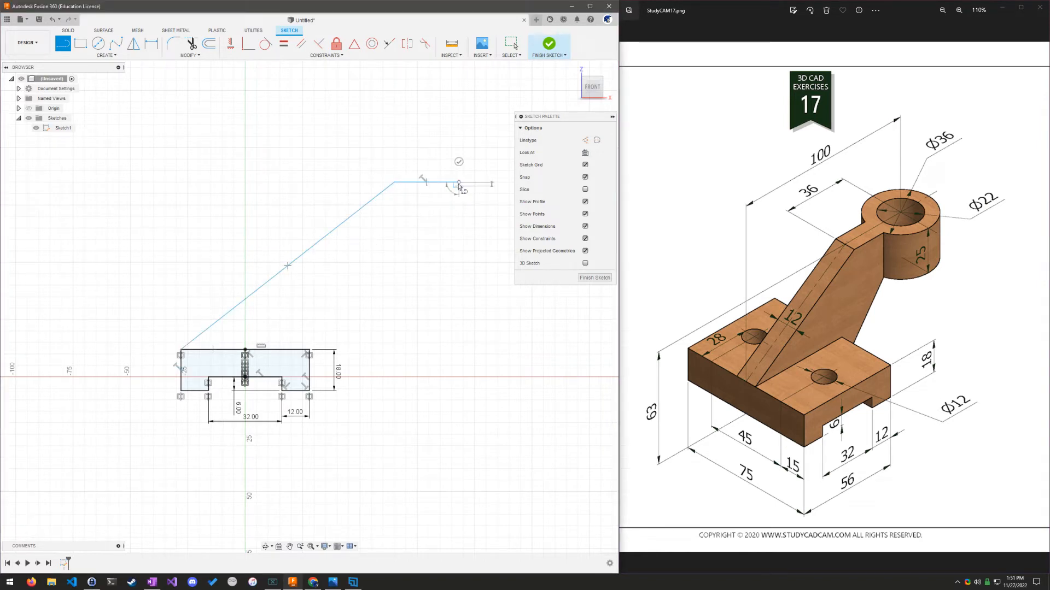
left_click(458, 237)
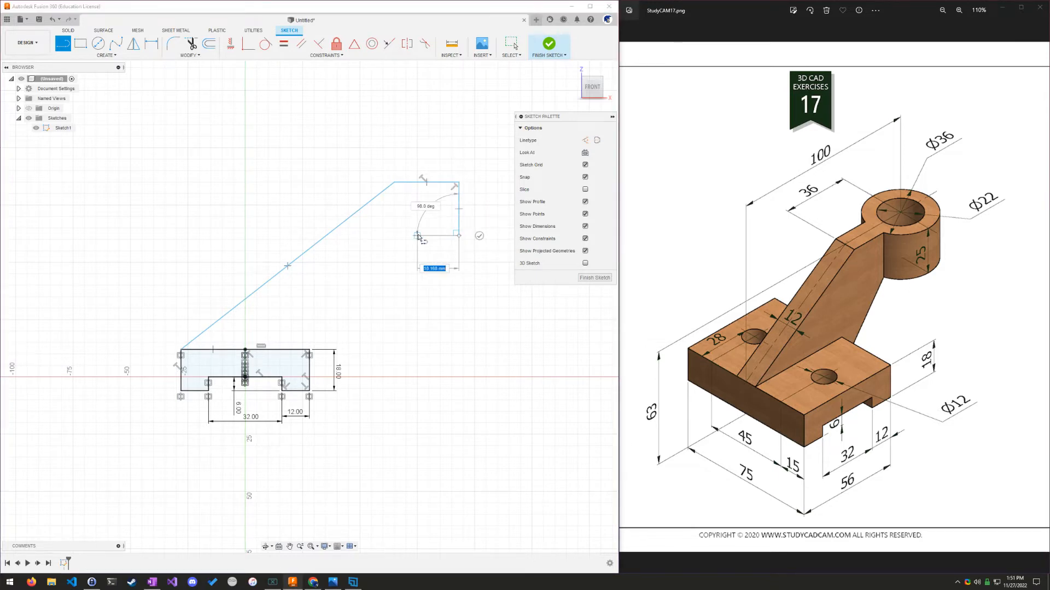
left_click(405, 236)
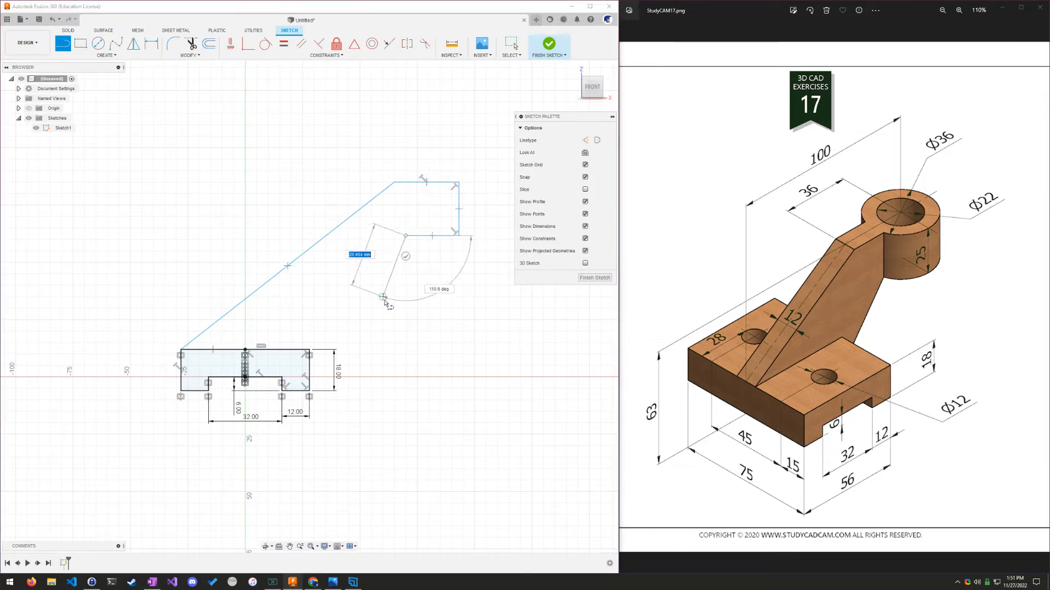
left_click(309, 391)
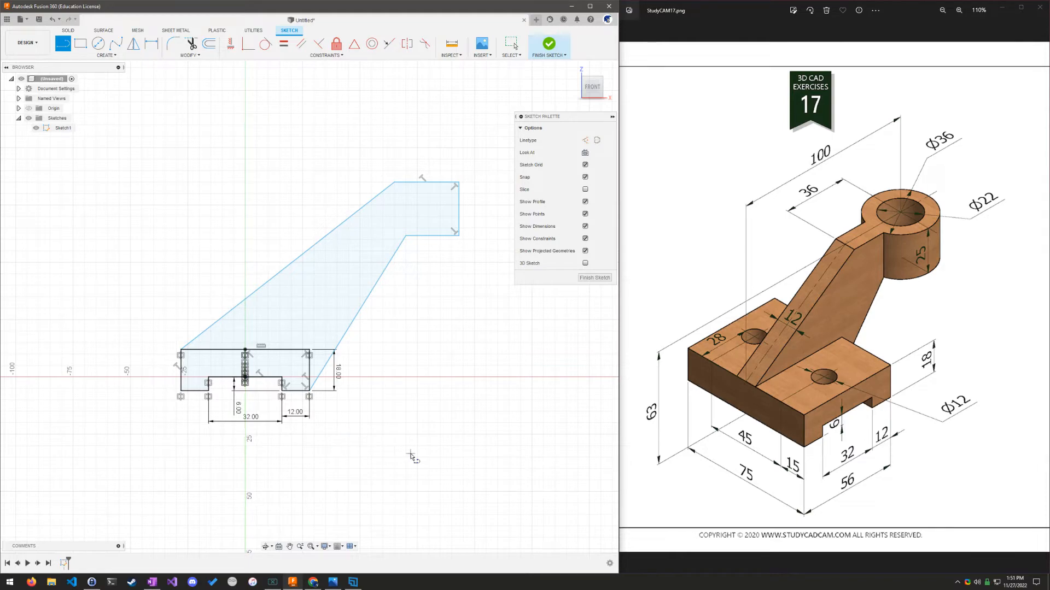
key("super")
type("zoom")
key("Return")
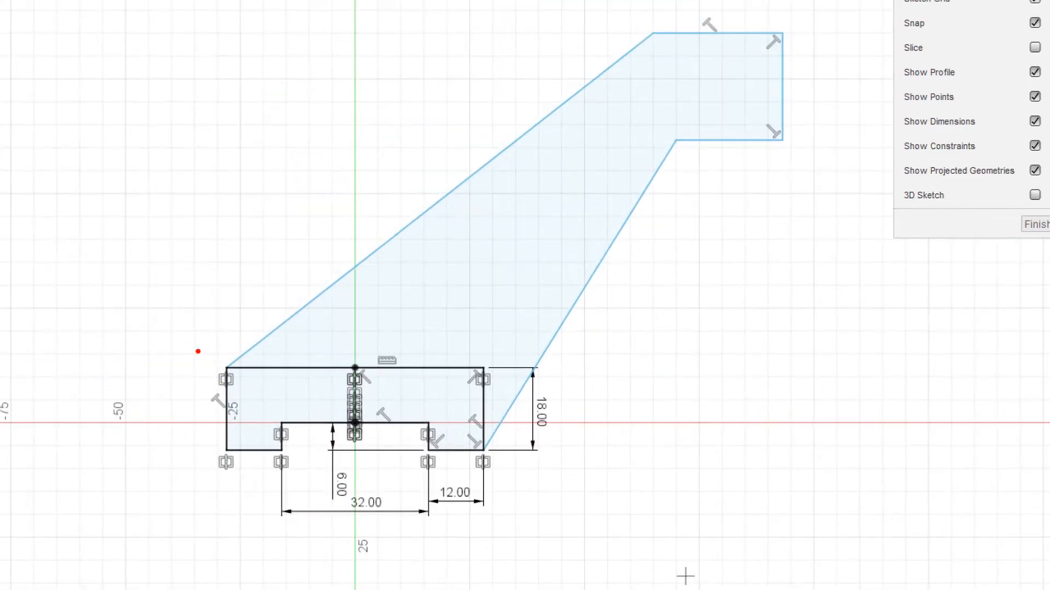
left_click_drag(215, 356, 125, 307, "ctrl+shift")
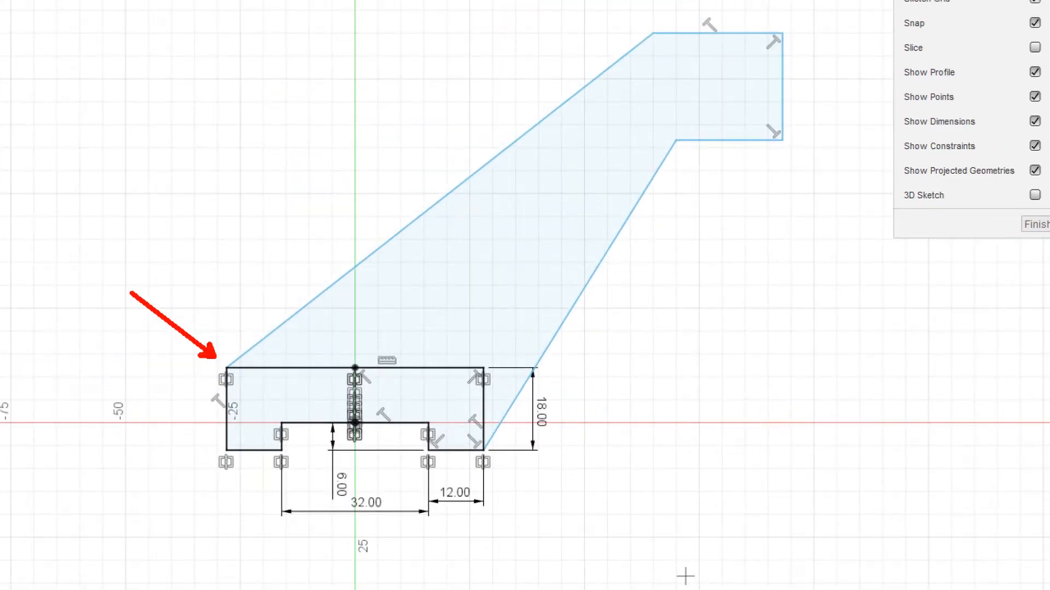
left_click_drag(558, 49, 299, 253, "ctrl+shift")
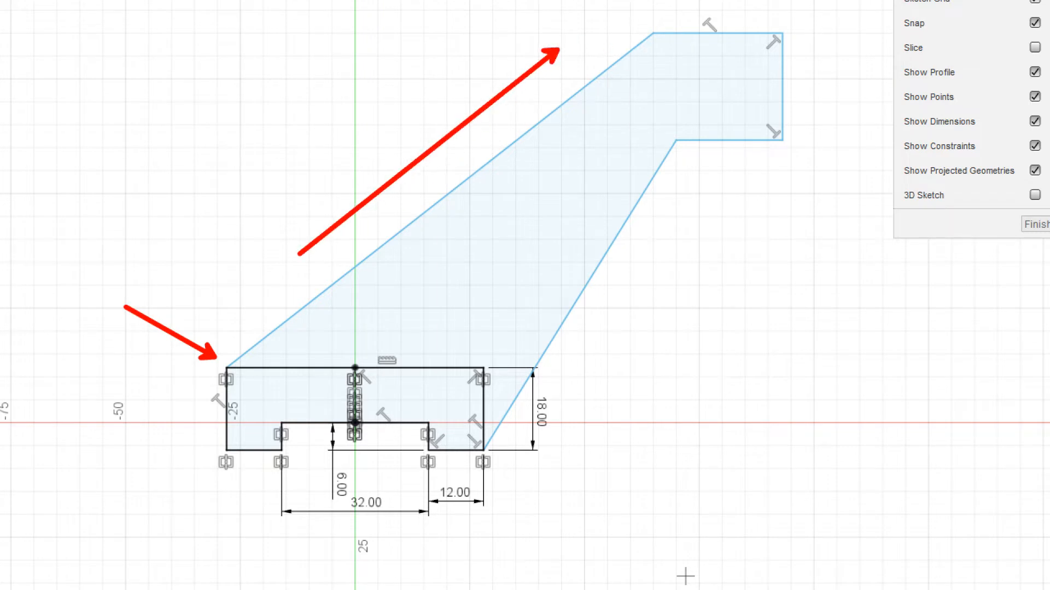
left_click_drag(479, 353, 495, 289, "ctrl+shift")
key("ctrl+z")
left_click_drag(495, 469, 554, 539, "ctrl+shift")
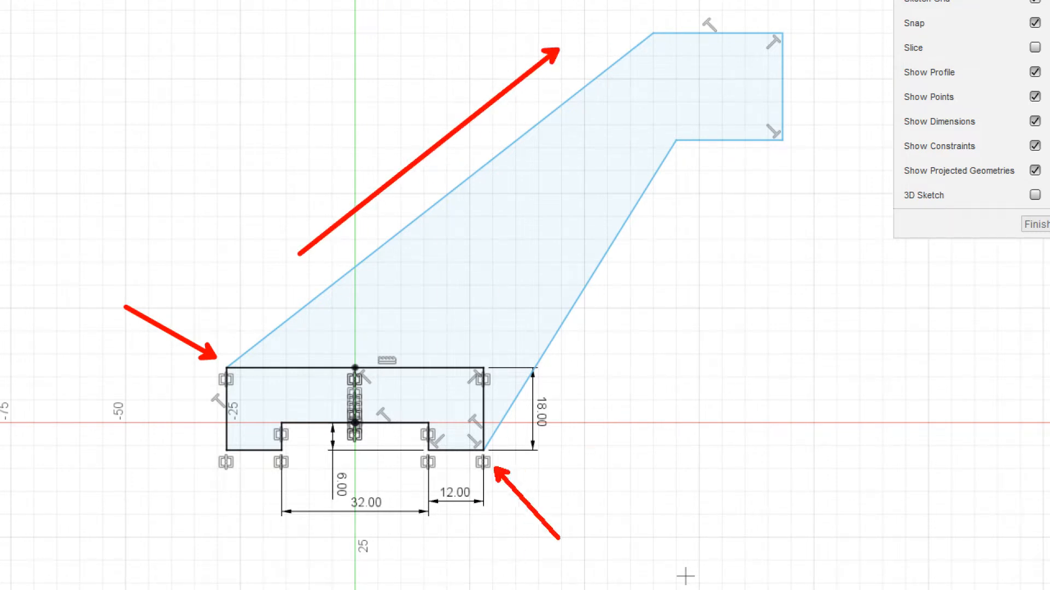
key("Escape")
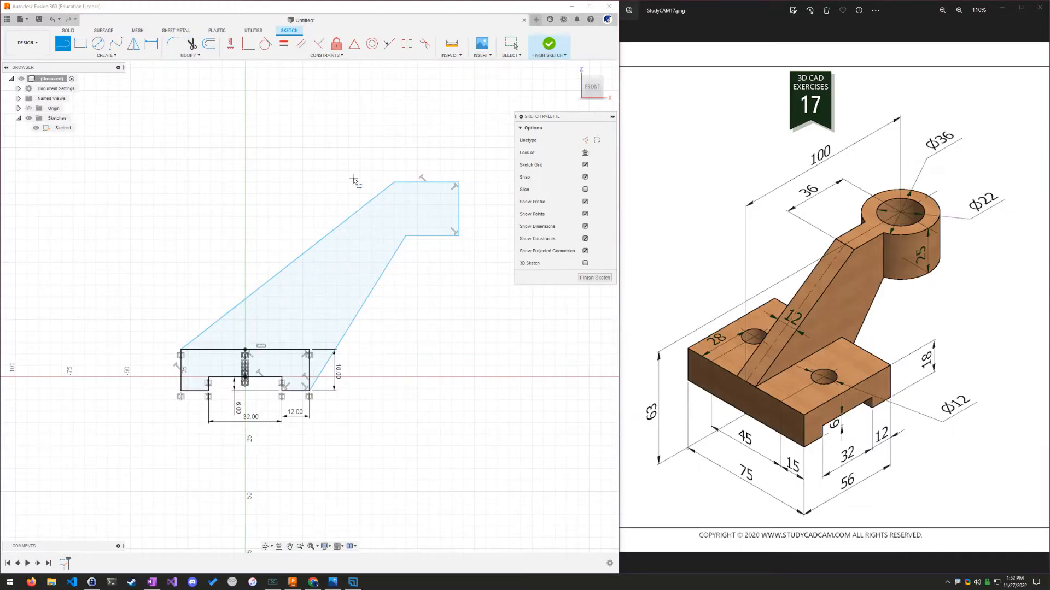
Dimension the horizontal distance from the arm's vertical end edge to the top of its slanted edge to 36 mm.
left_click(152, 43)
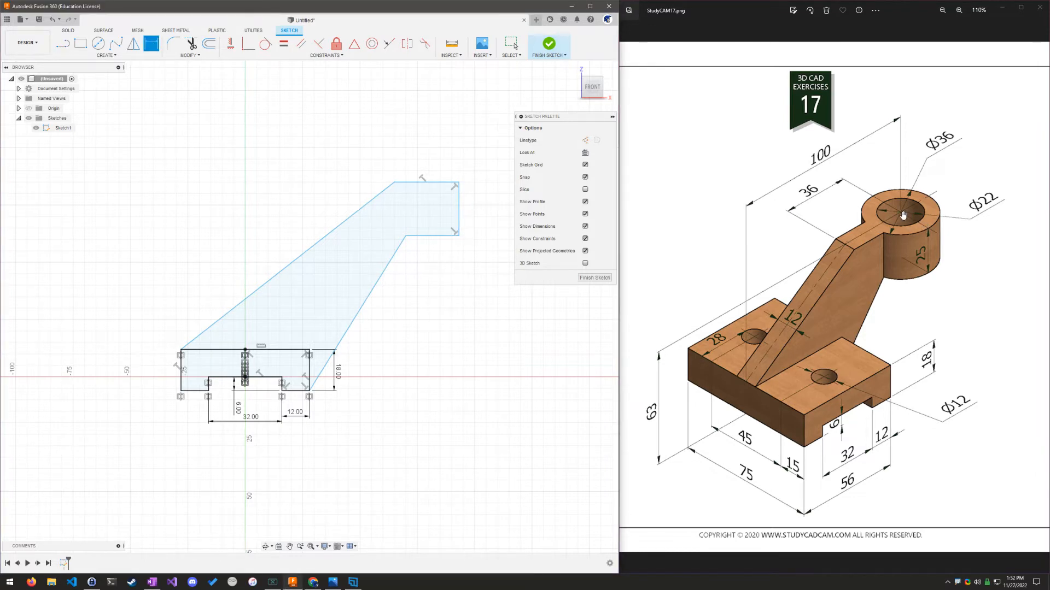
left_click(459, 208)
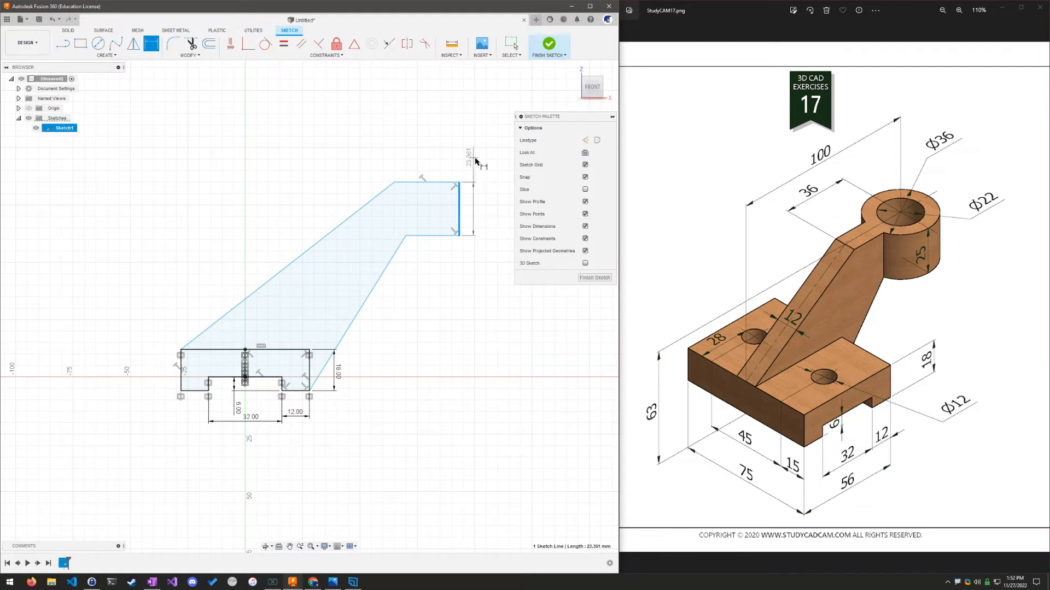
left_click(394, 182)
left_click(426, 137)
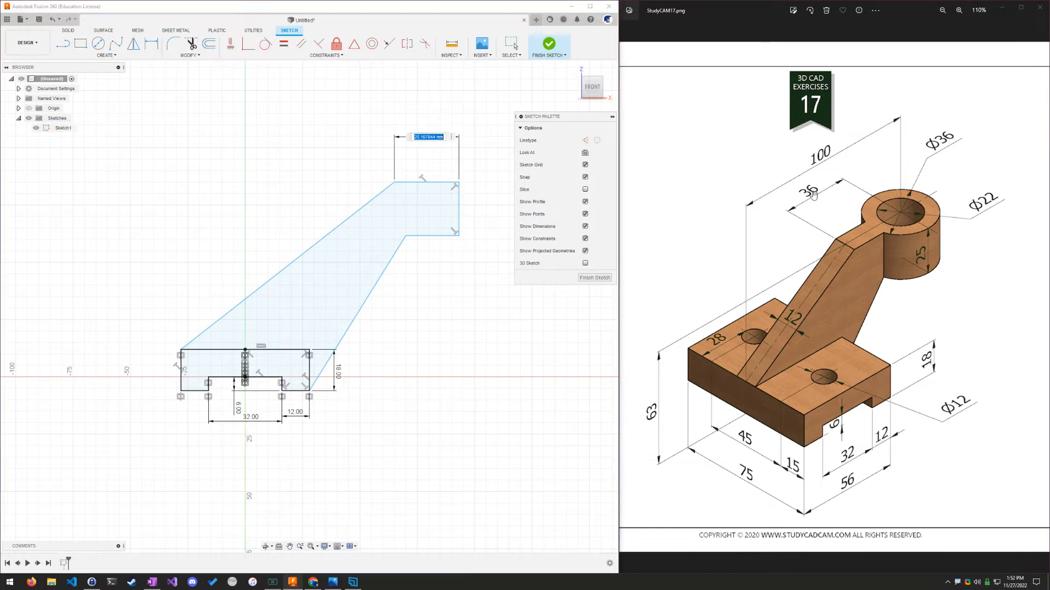
type("36")
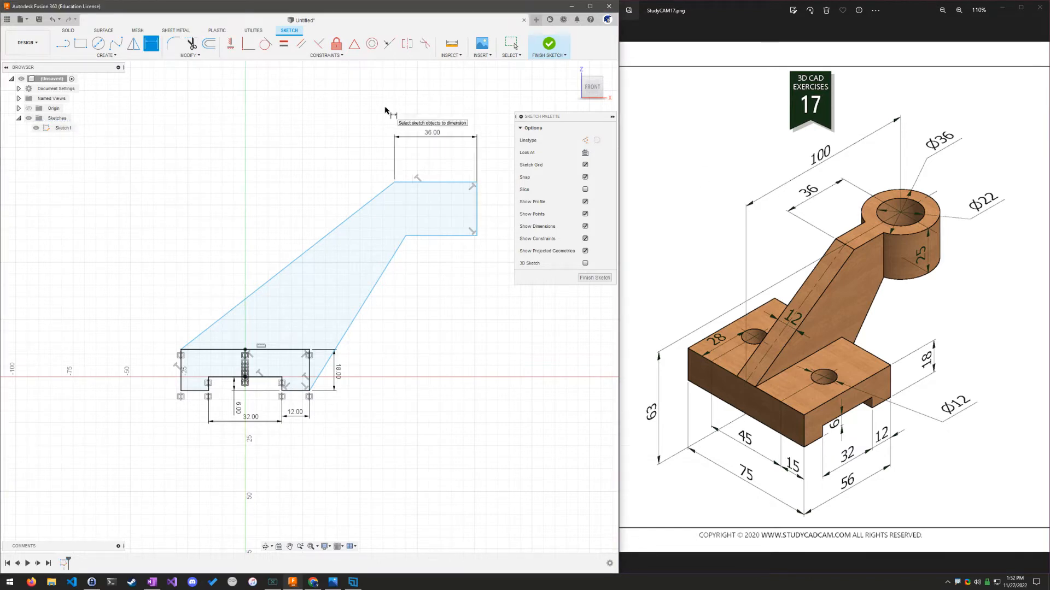
key("Return")
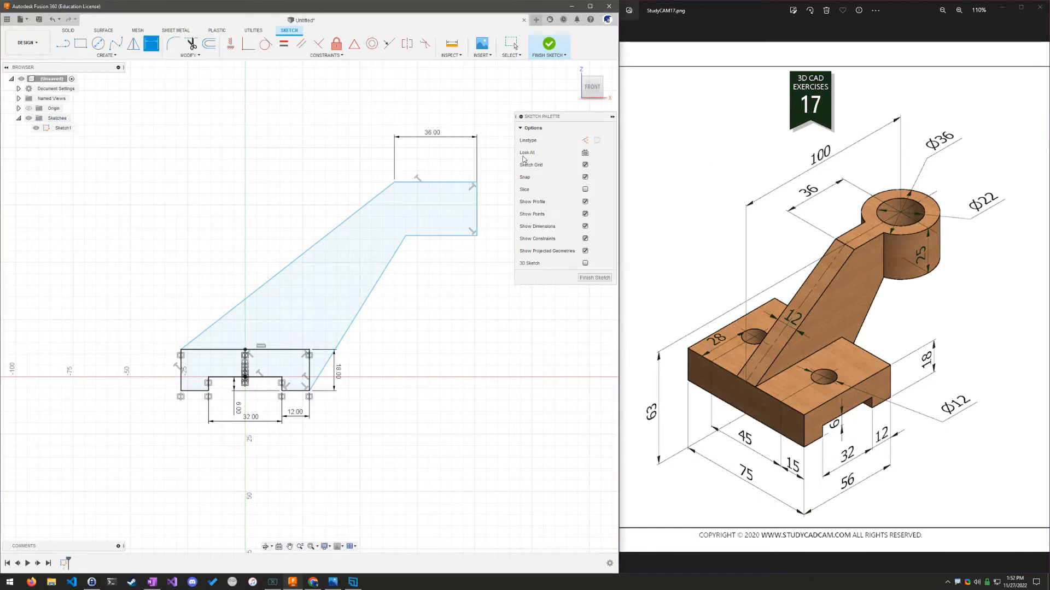
Dimension the horizontal distance between the arm's vertical end edge and the base's far-left edge to 100 mm.
left_click(476, 212)
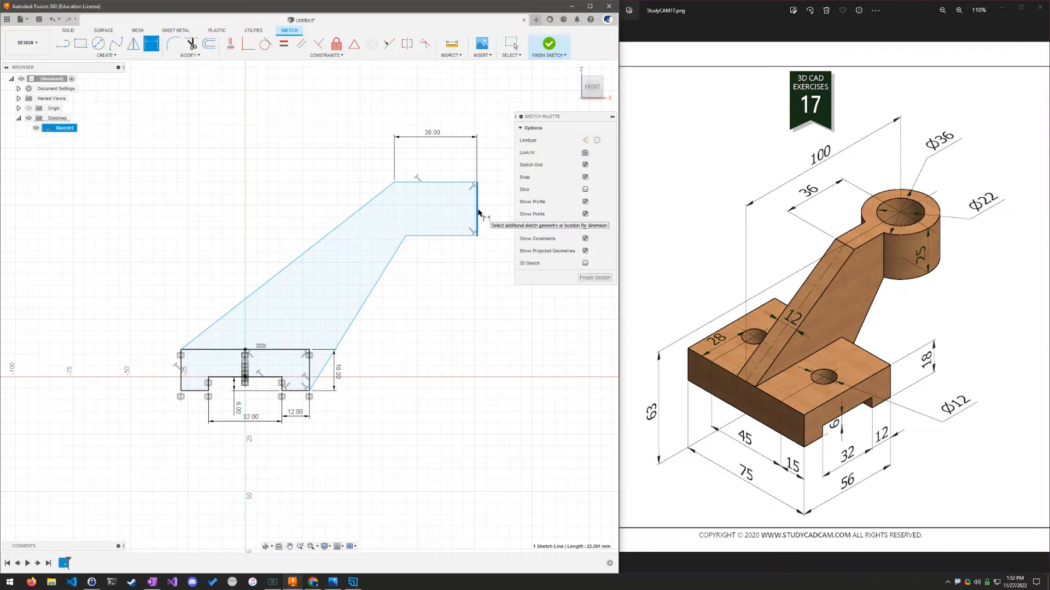
left_click(182, 368)
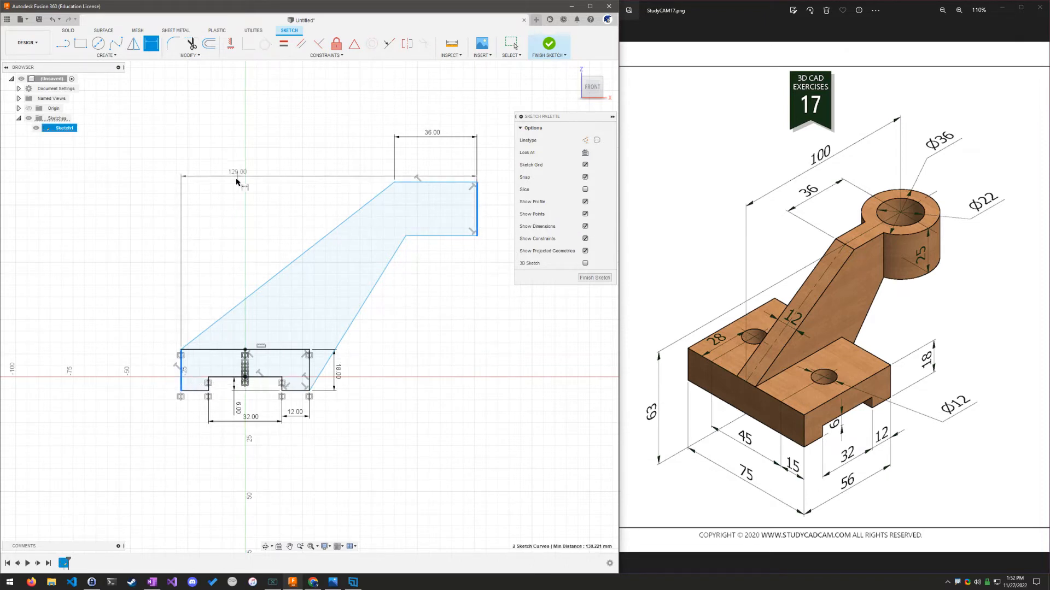
left_click(295, 99)
type("100")
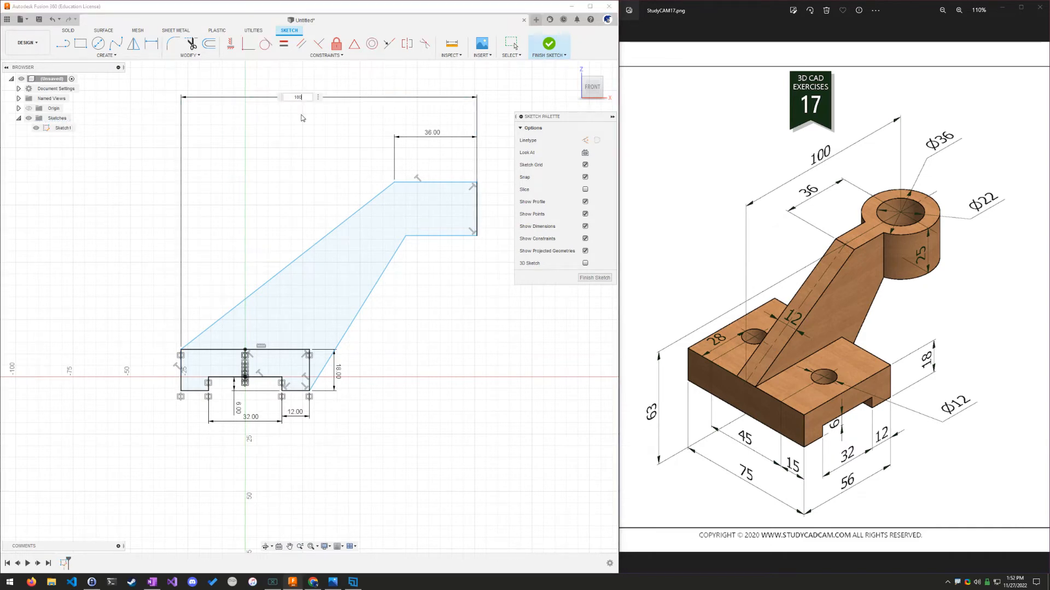
key("Return")
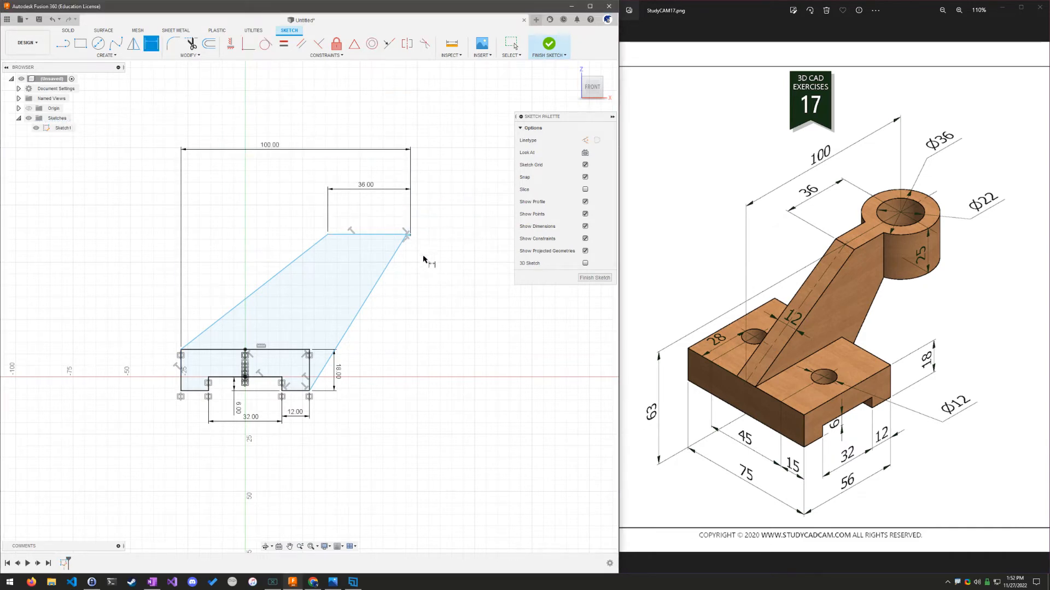
key("Escape")
Pull the arm's lower inner corner down and back toward the base to reopen the collapsed end of the outline.
scroll(410, 240, "up", 5)
left_click_drag(413, 220, 349, 305)
left_click(442, 370)
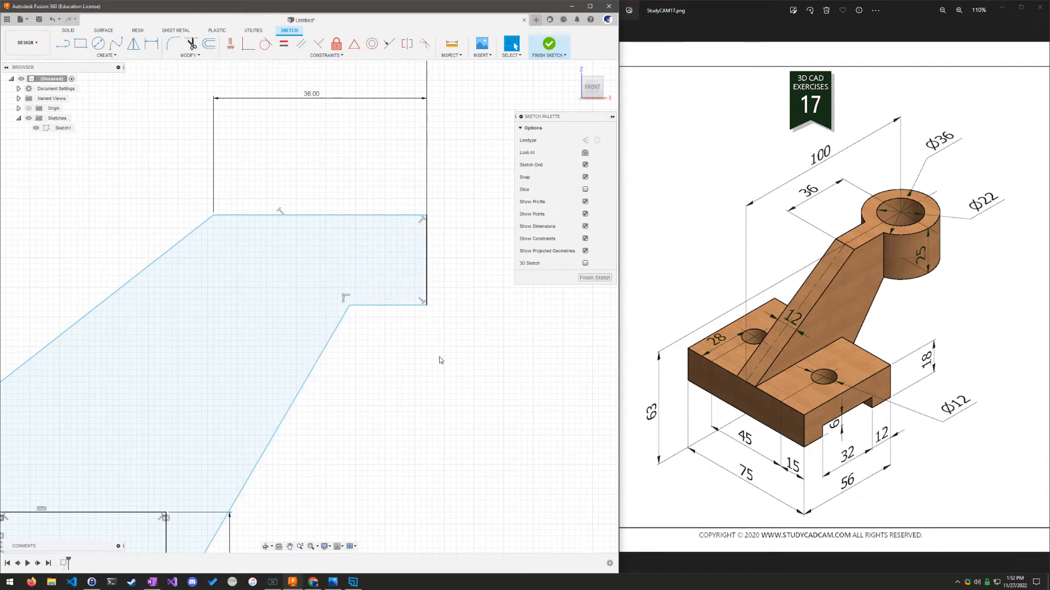
scroll(430, 359, "down", 3)
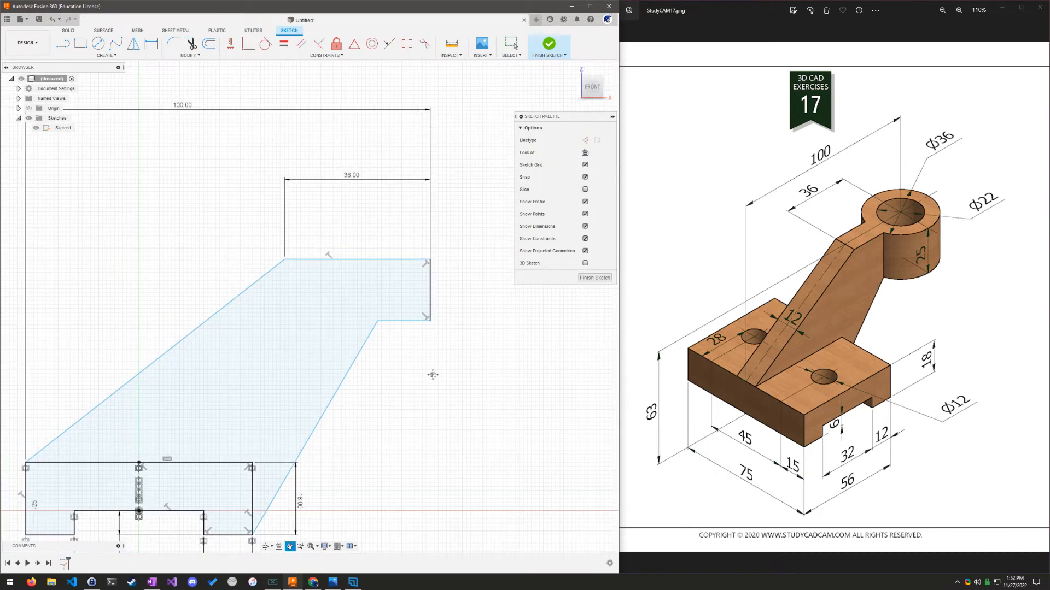
middle_click_drag(428, 370, 439, 313)
scroll(474, 359, "down", 2)
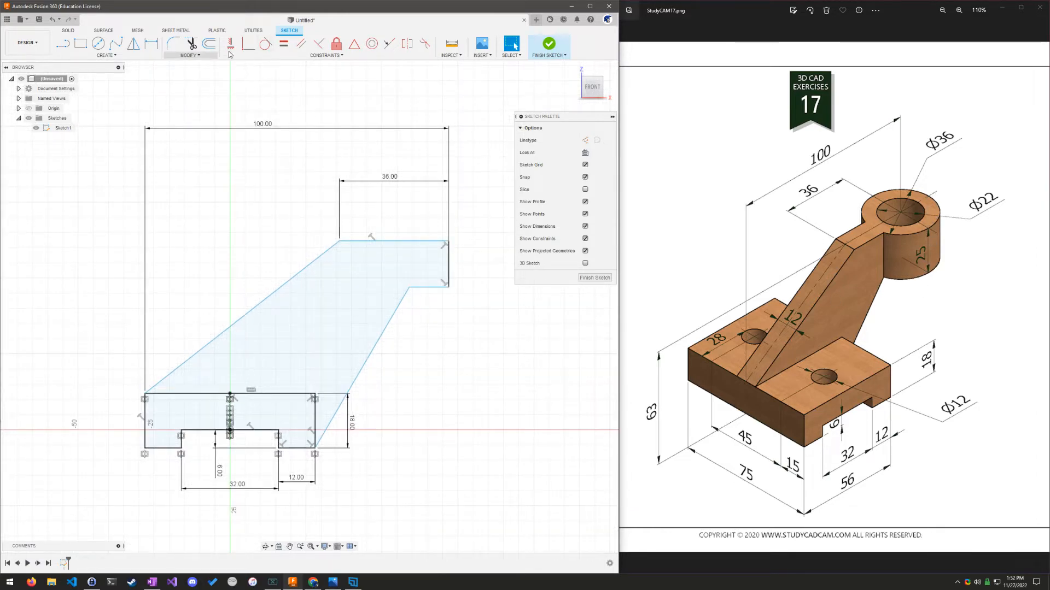
Dimension the height of the arm's vertical end edge to 25 mm.
key("d")
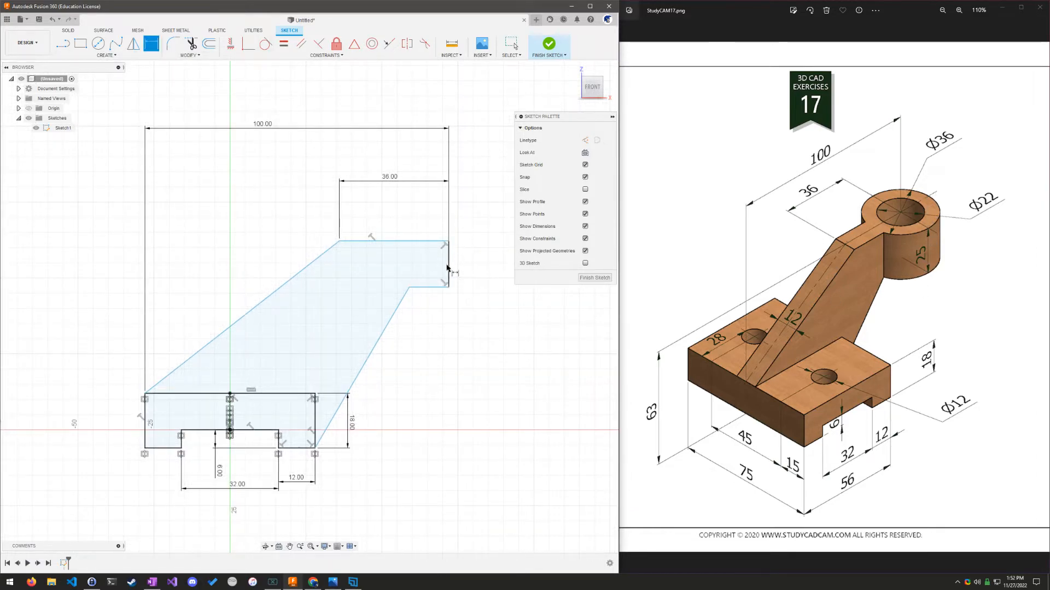
left_click(448, 267)
left_click(475, 261)
type("25")
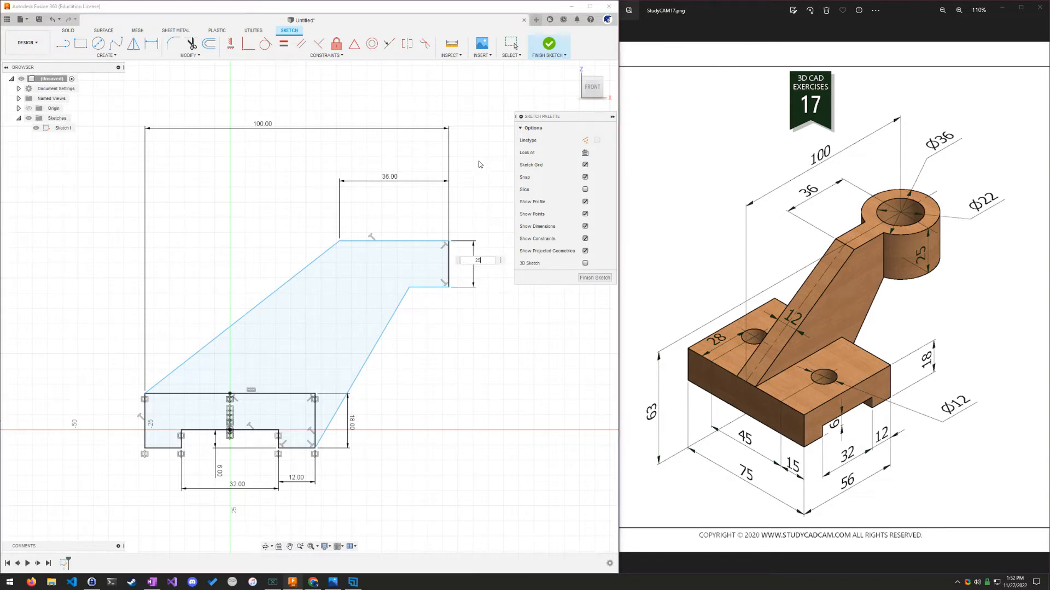
key("Return")
key("Escape")
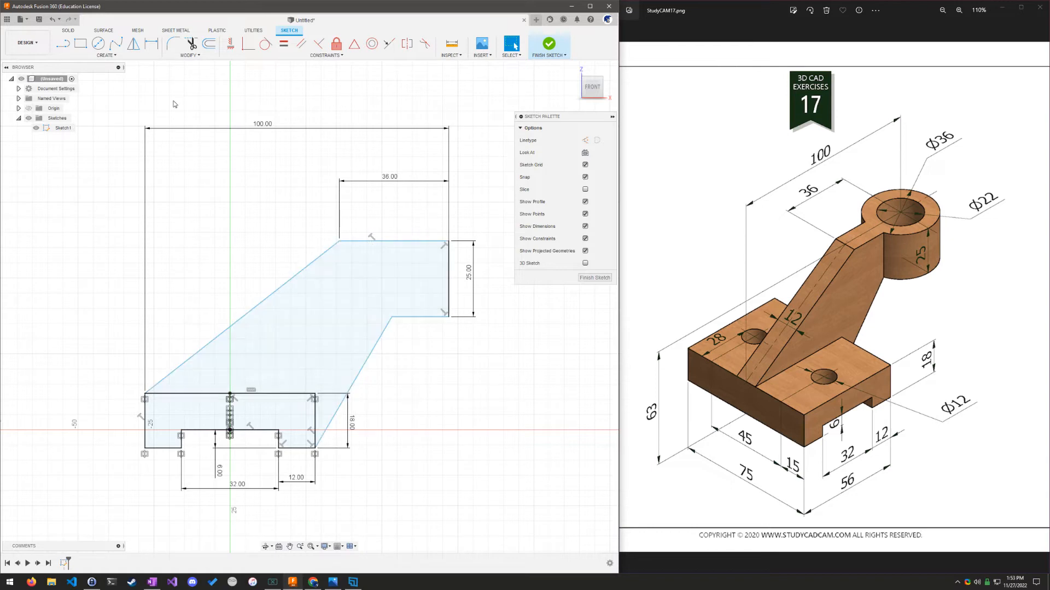
Dimension the overall height between the arm's top edge and the left foot's bottom edge to 63 mm.
left_click(149, 39)
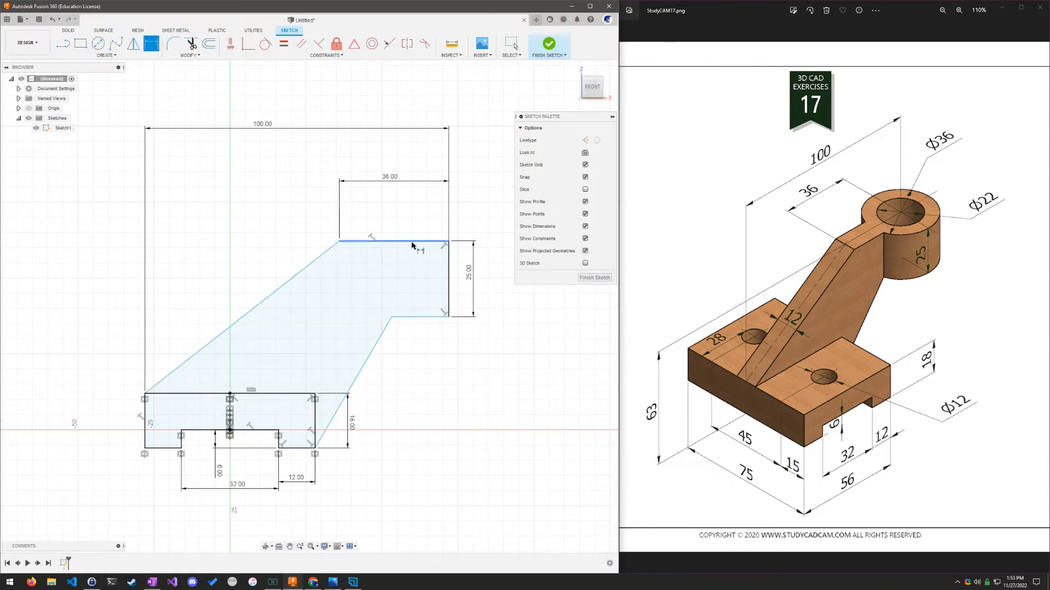
left_click(412, 242)
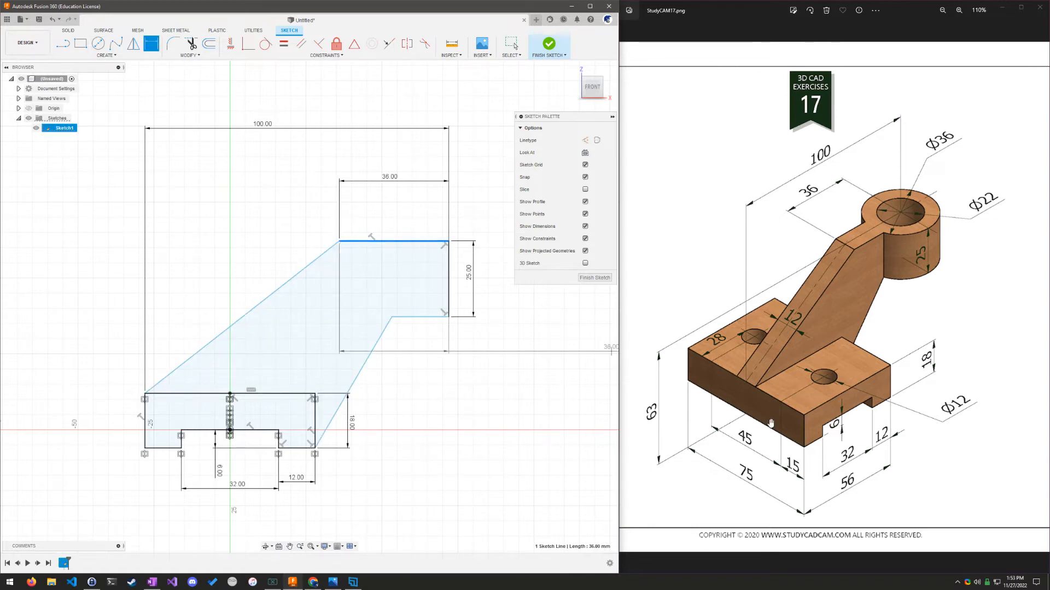
left_click(169, 449)
left_click(85, 335)
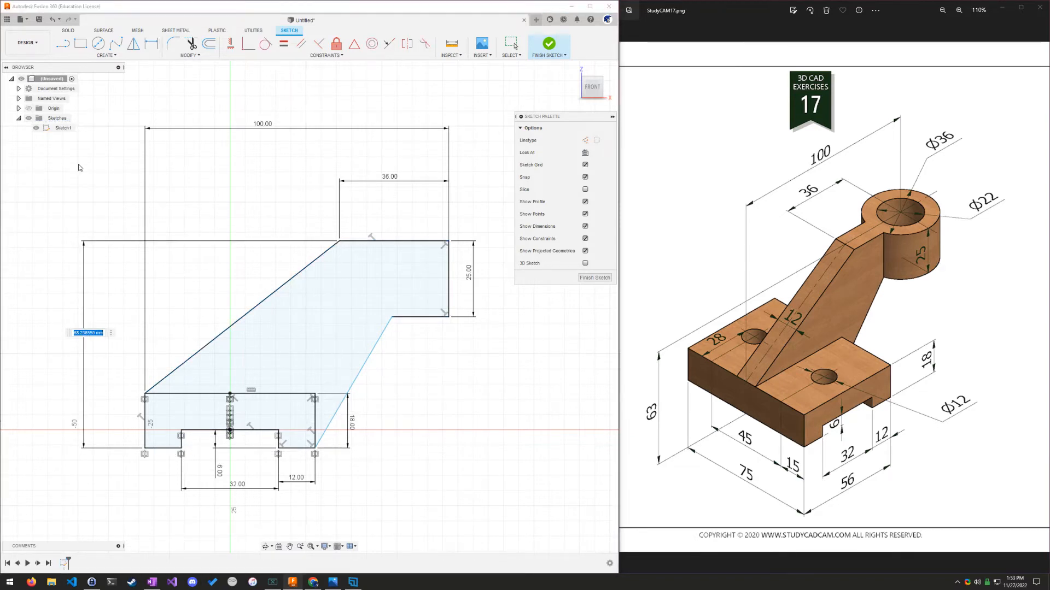
type("63")
key("Return")
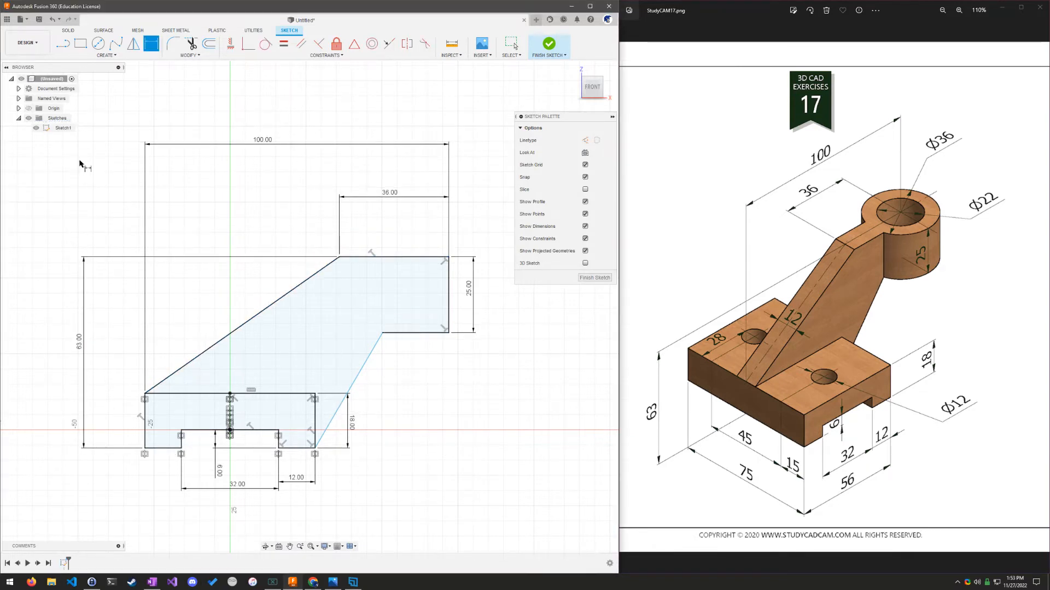
key("Escape")
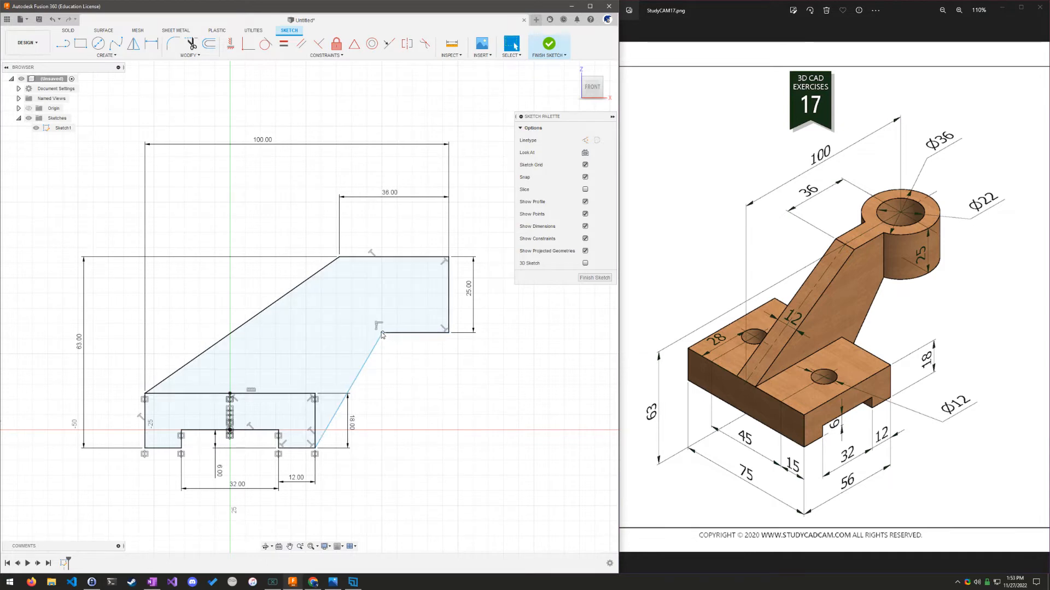
Move the arm's lower inner corner outward along its horizontal edge, to about 54 mm from the vertical axis.
mouse_move(381, 332)
left_mouse_down()
mouse_move(341, 347)
mouse_move(406, 356)
mouse_move(388, 352)
mouse_move(394, 344)
left_mouse_up()
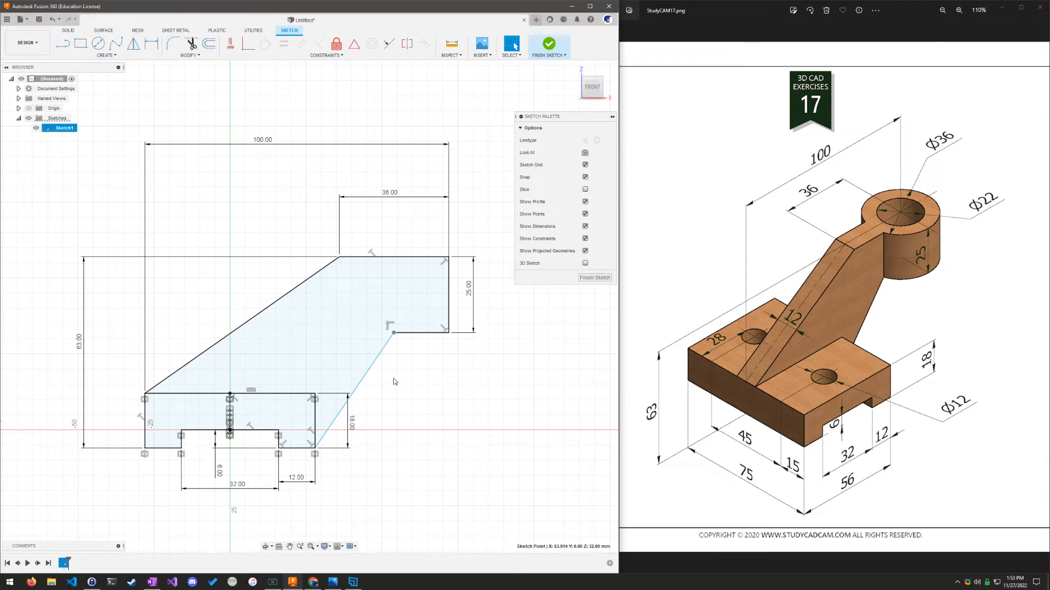
left_click(488, 410)
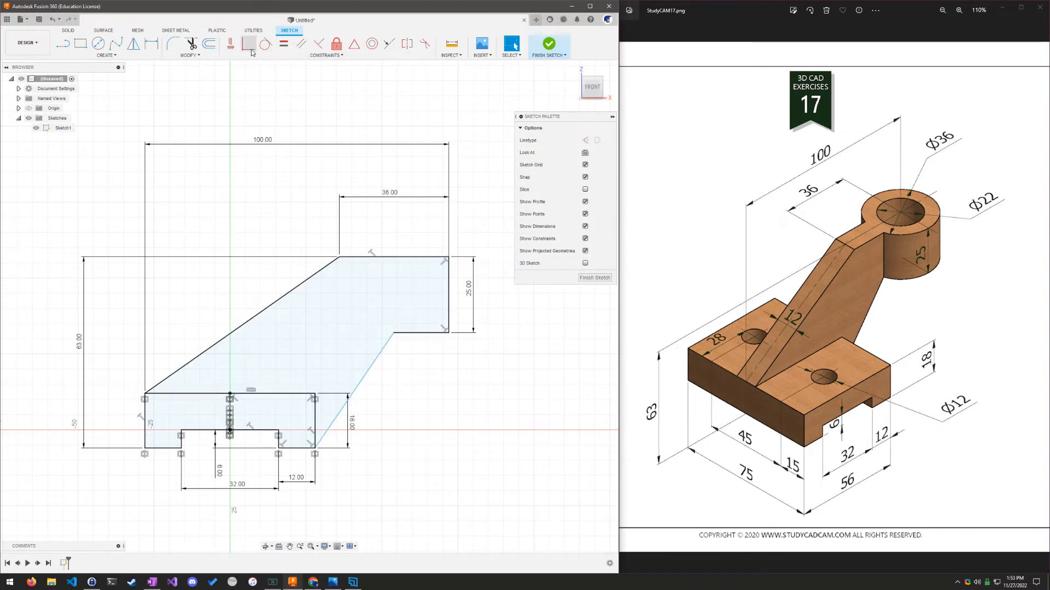
Dimension the length of the arm's lower horizontal edge as 36/2 mm.
left_click(151, 44)
left_click(437, 332)
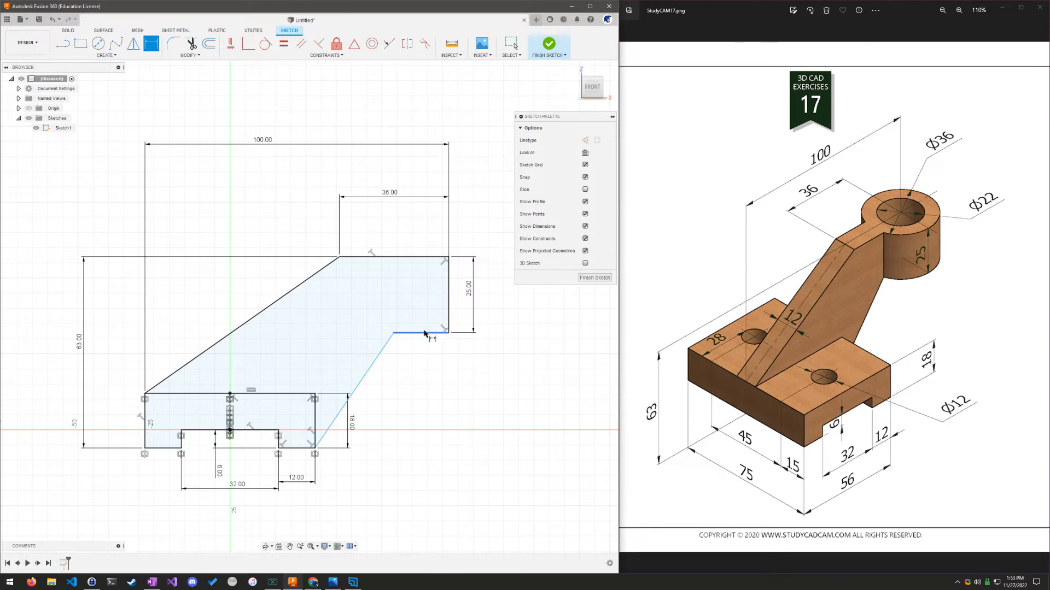
left_click(429, 344)
type("36/2")
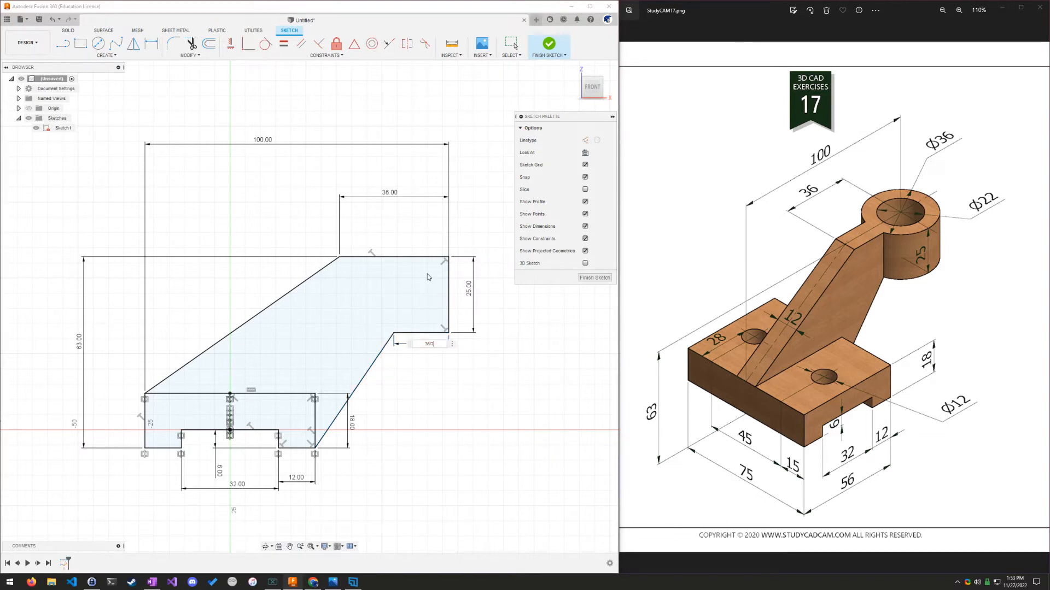
key("Return")
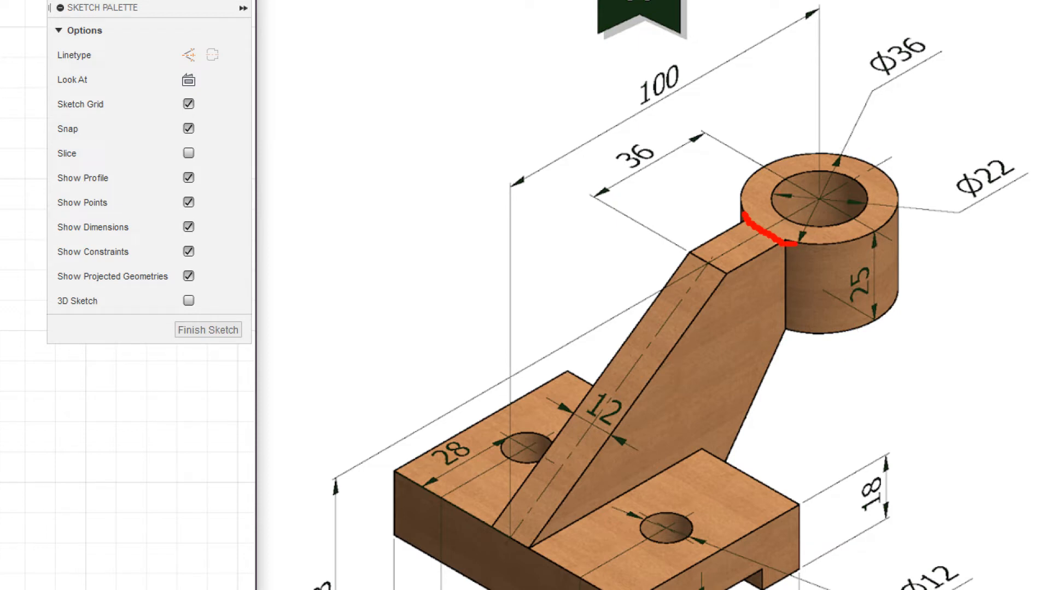
mouse_move(766, 230)
left_mouse_down("shift")
mouse_move(881, 158)
mouse_move(873, 166)
left_mouse_up("shift")
left_click_drag(758, 229, 816, 194, "shift")
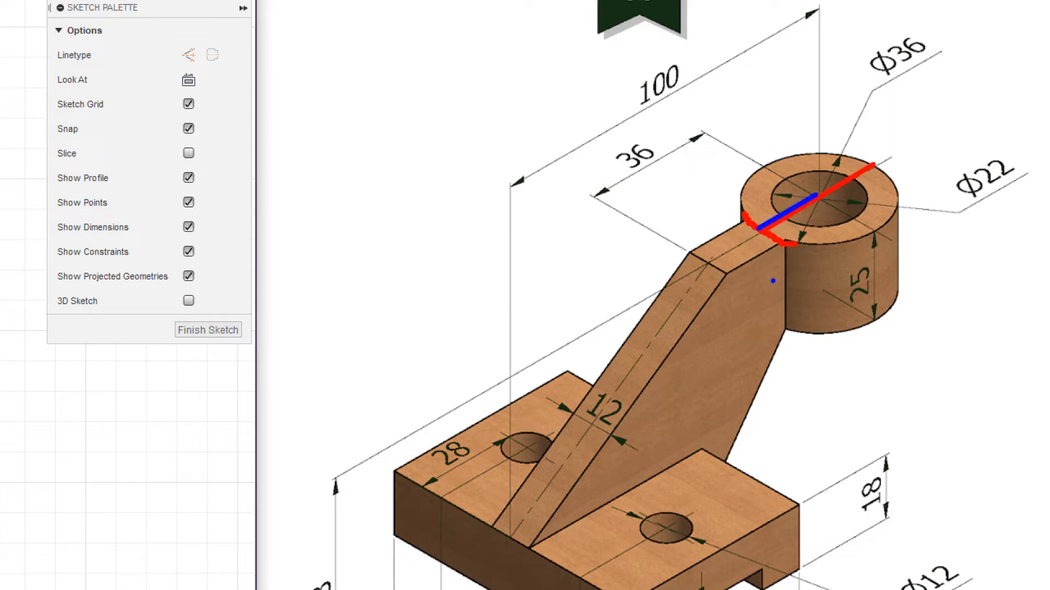
key("Escape")
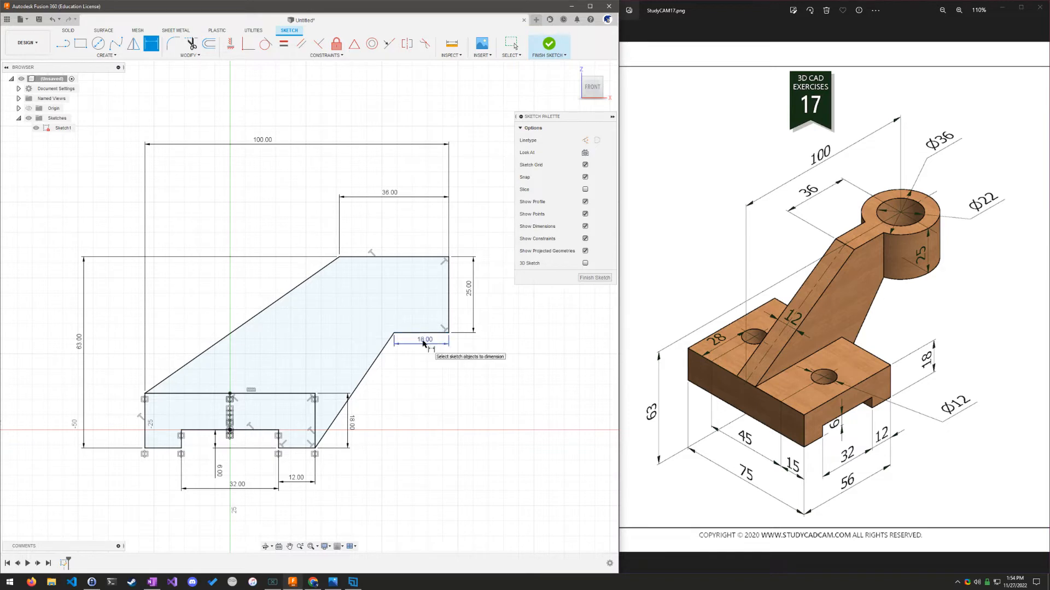
Finish the sketch and extrude the slotted base profile symmetrically as a new body, 75 mm in whole length.
key("Escape")
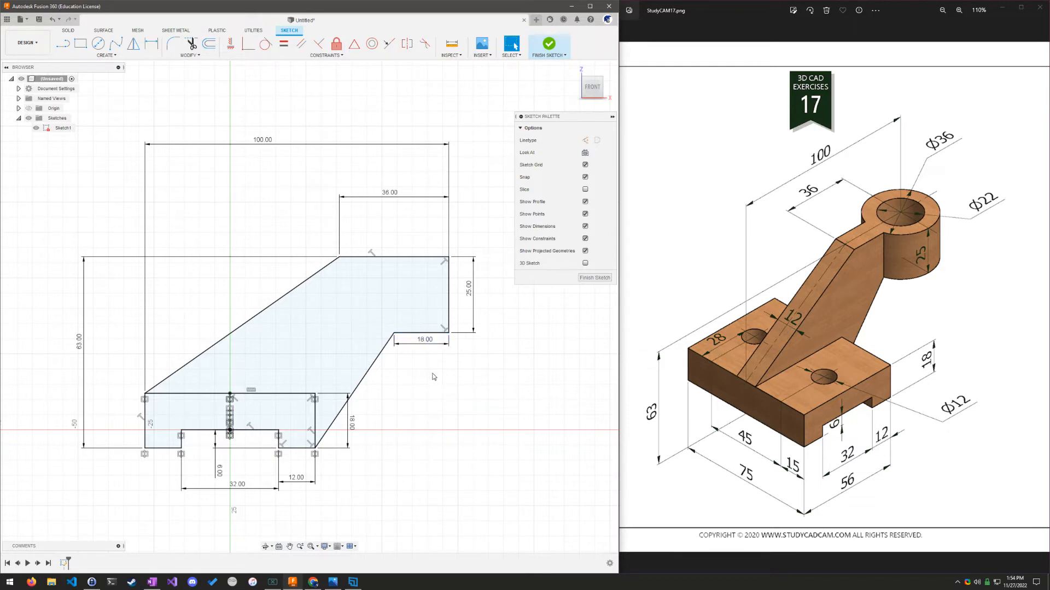
left_click(550, 43)
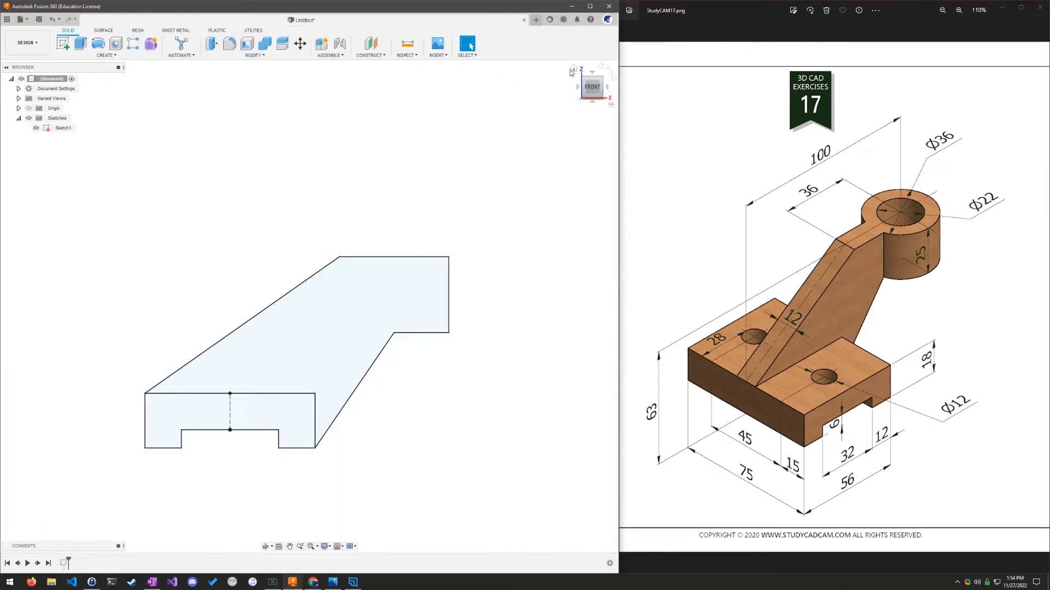
left_click(571, 71)
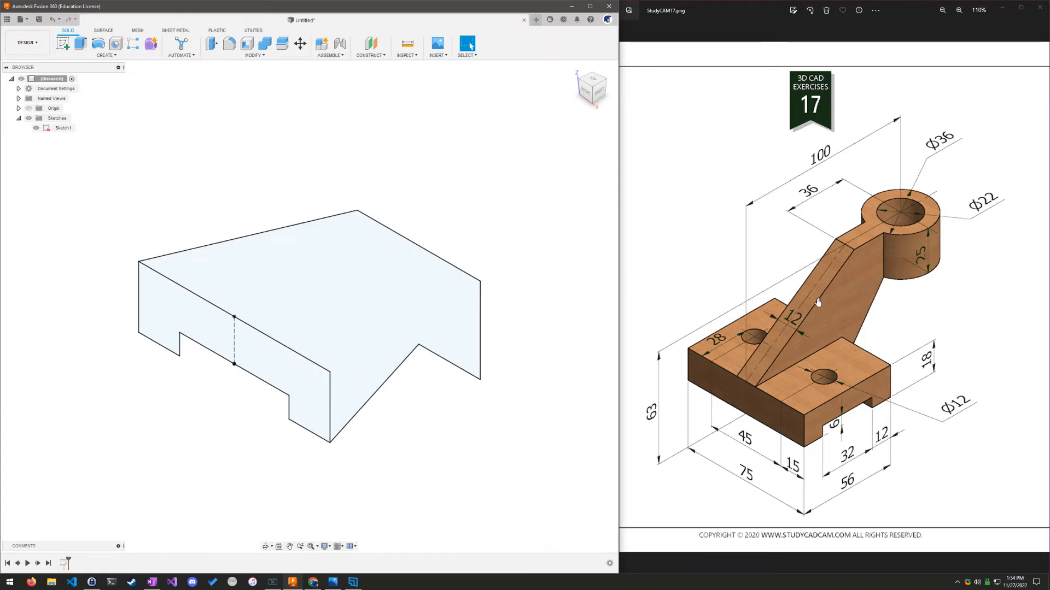
left_click(586, 93)
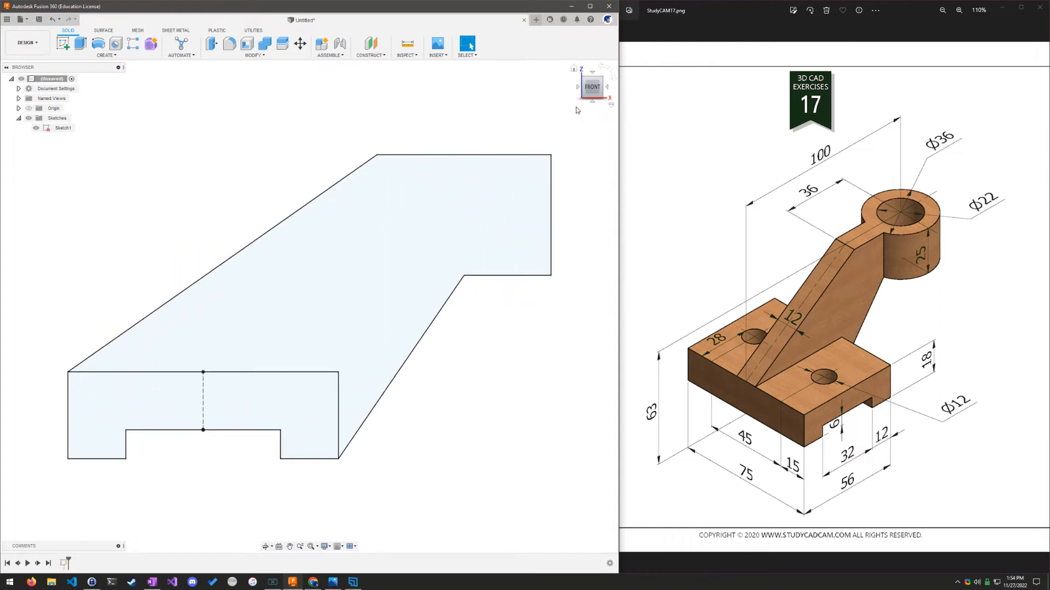
left_click(574, 70)
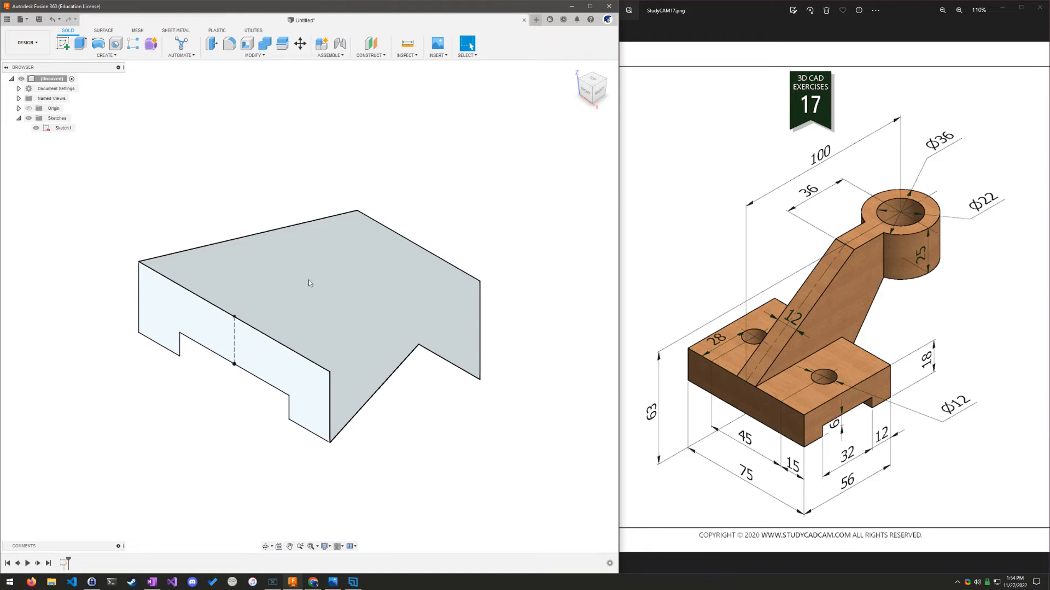
left_click(262, 355)
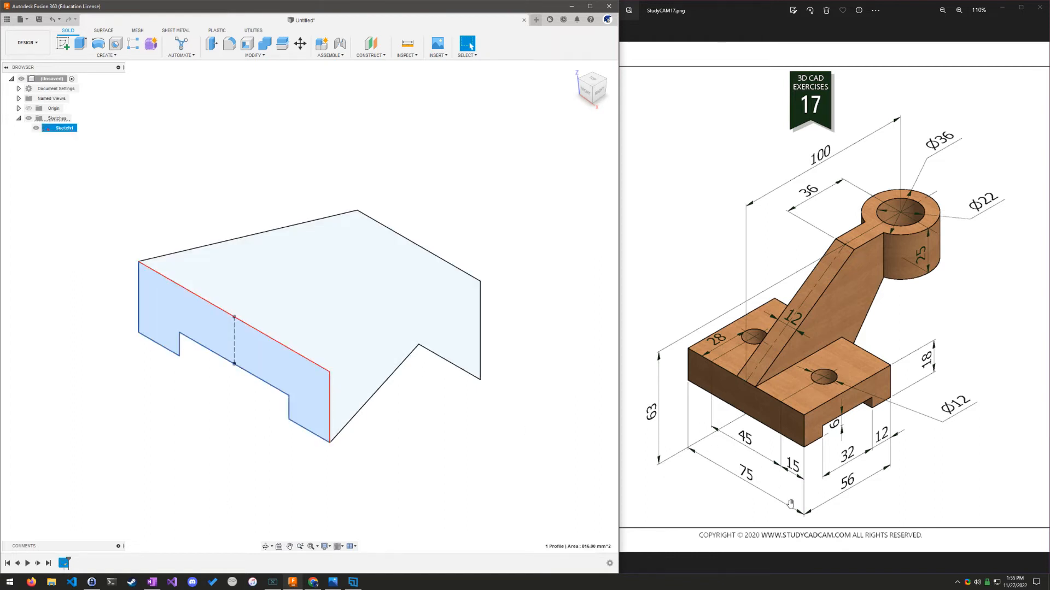
left_click(81, 43)
left_click(590, 166)
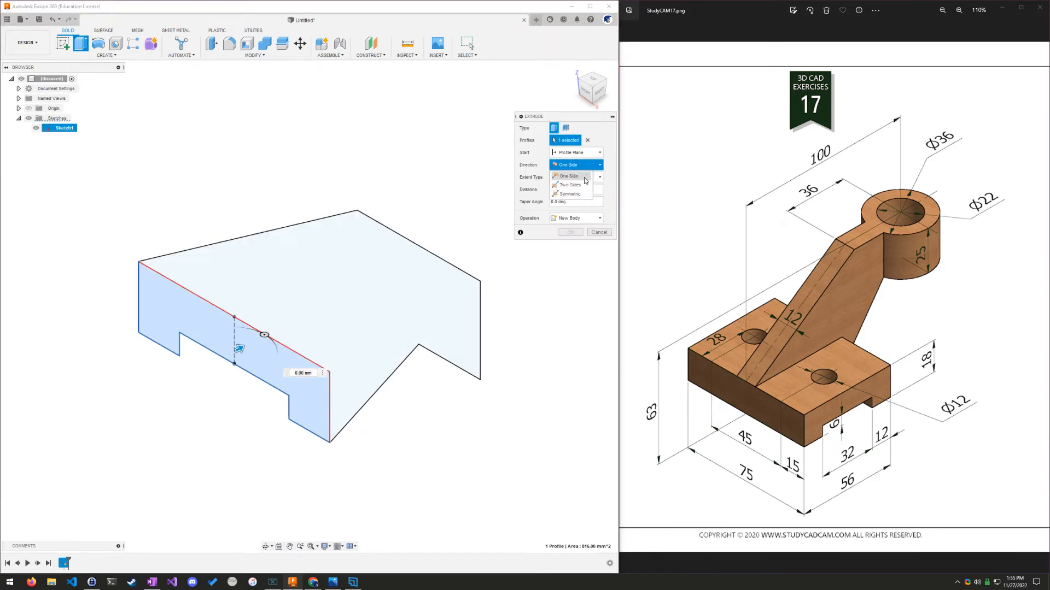
left_click(582, 194)
left_click(568, 190)
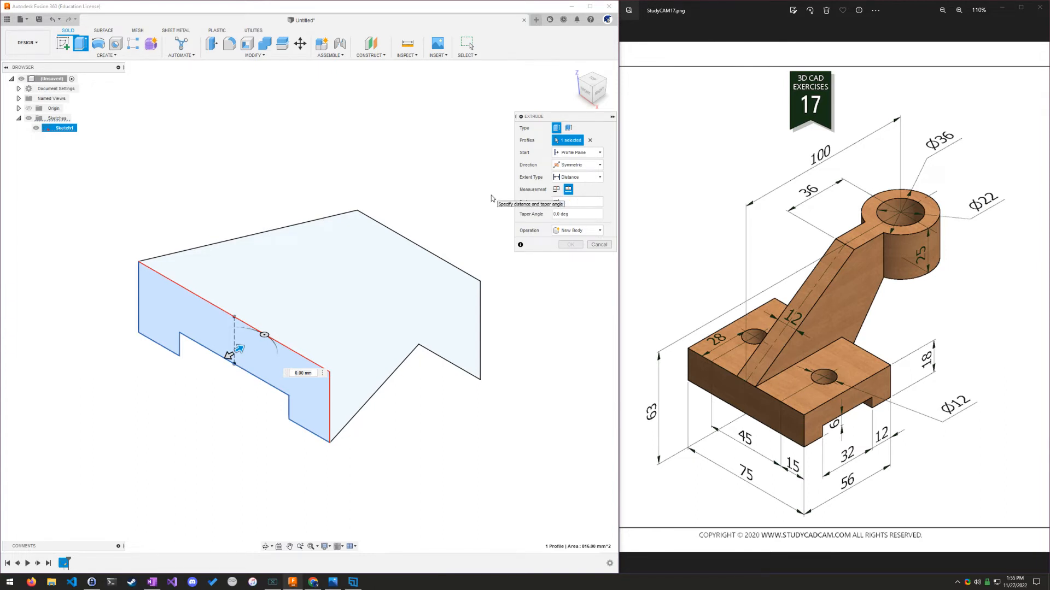
type("75")
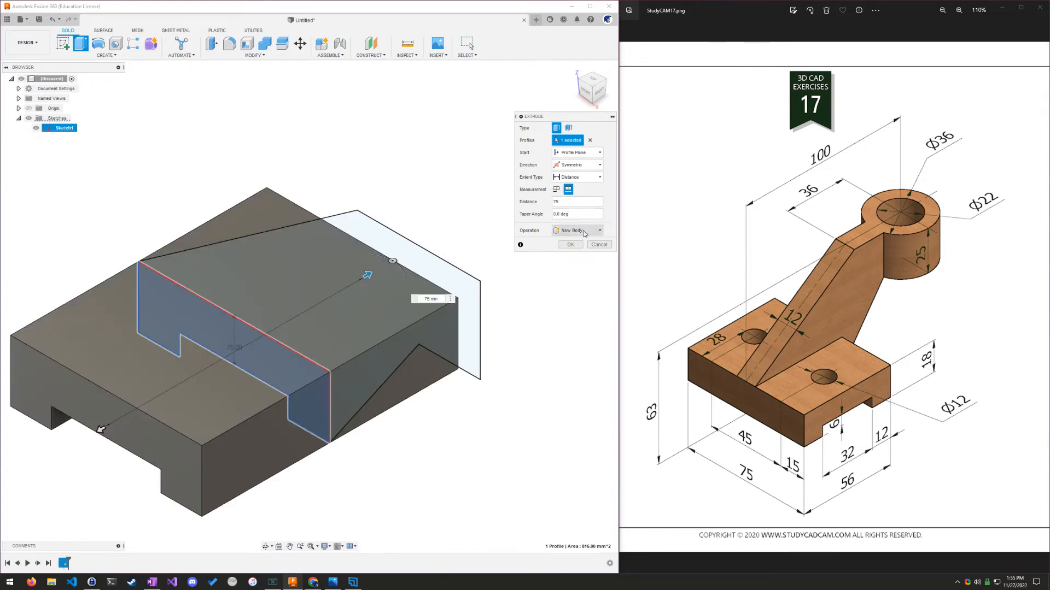
left_click(570, 245)
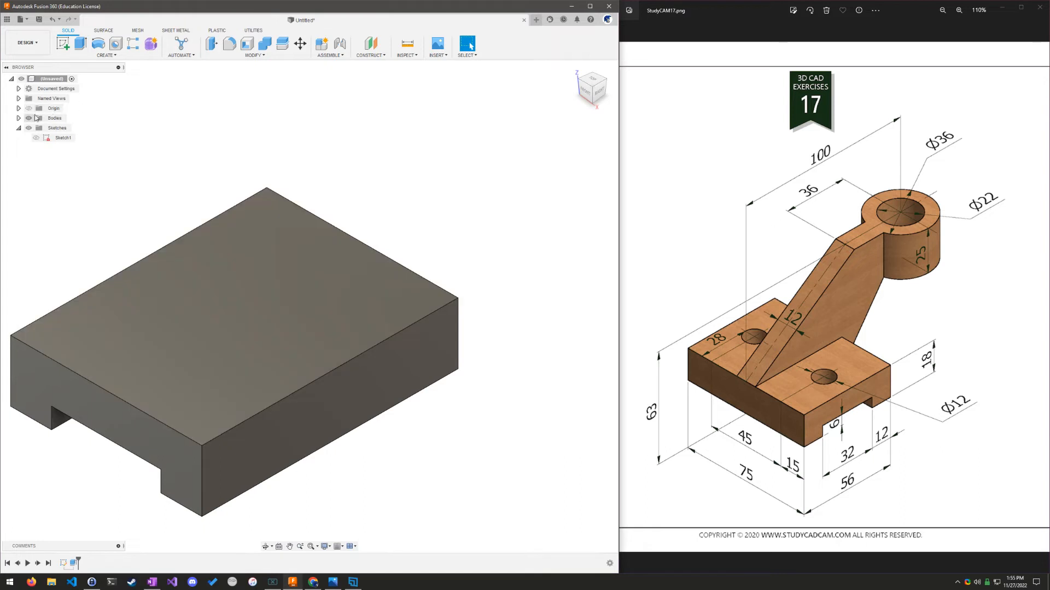
Extrude the arm profile of the existing sketch symmetrically to a whole length of 12 mm, and leave the sketch hidden.
left_click(37, 137)
left_click(343, 328)
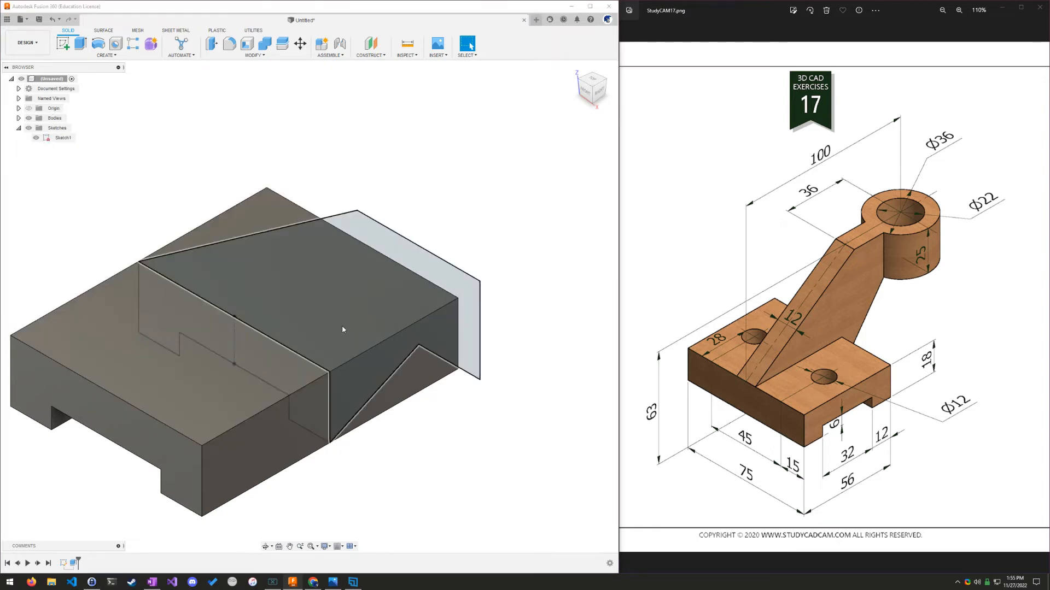
left_click(81, 44)
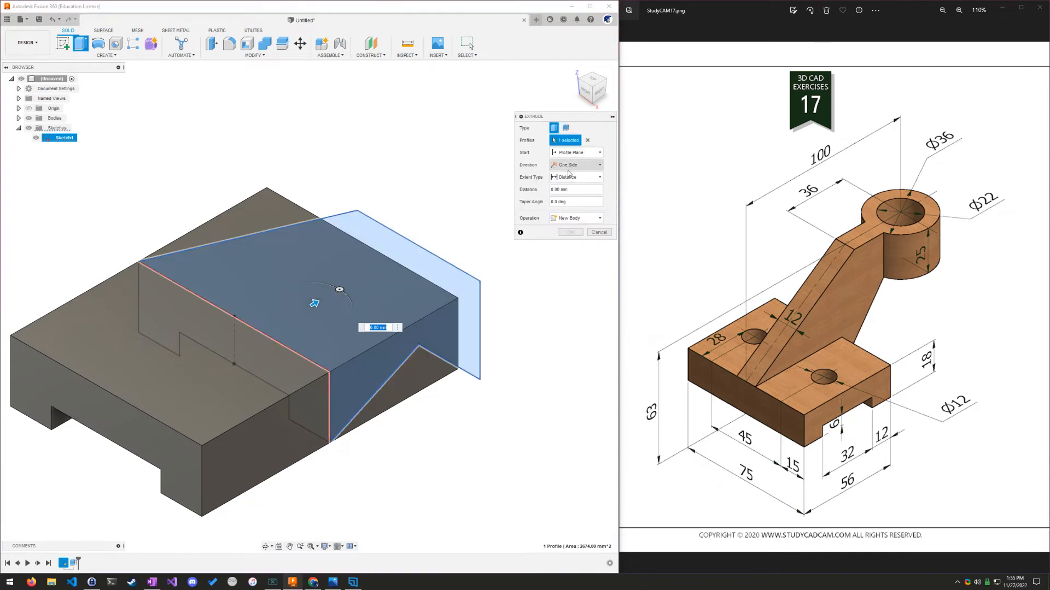
left_click(579, 164)
left_click(571, 194)
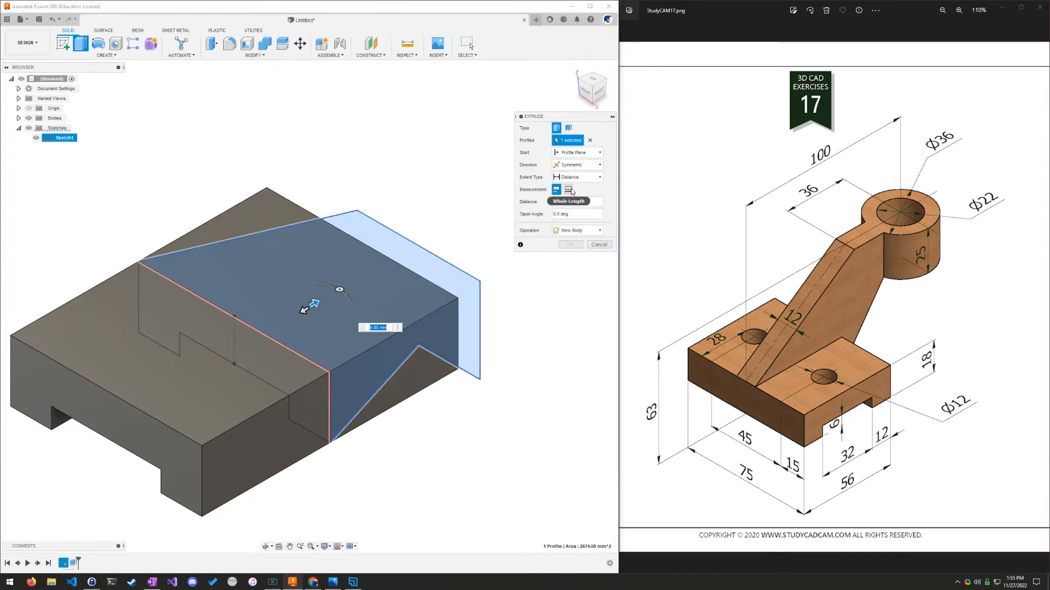
left_click(568, 190)
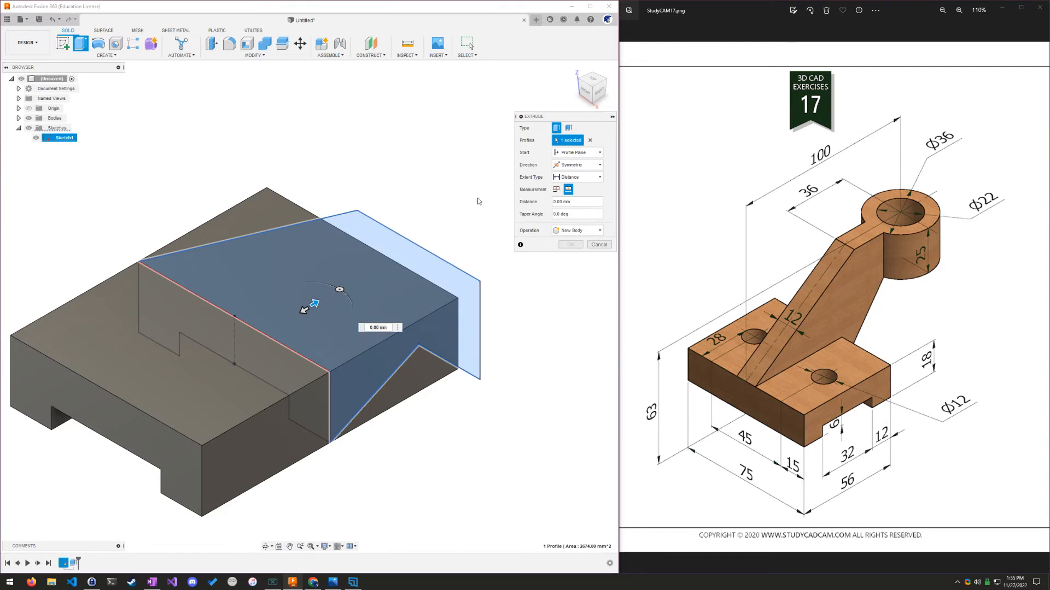
double_click(571, 203)
type("12")
left_click(578, 244)
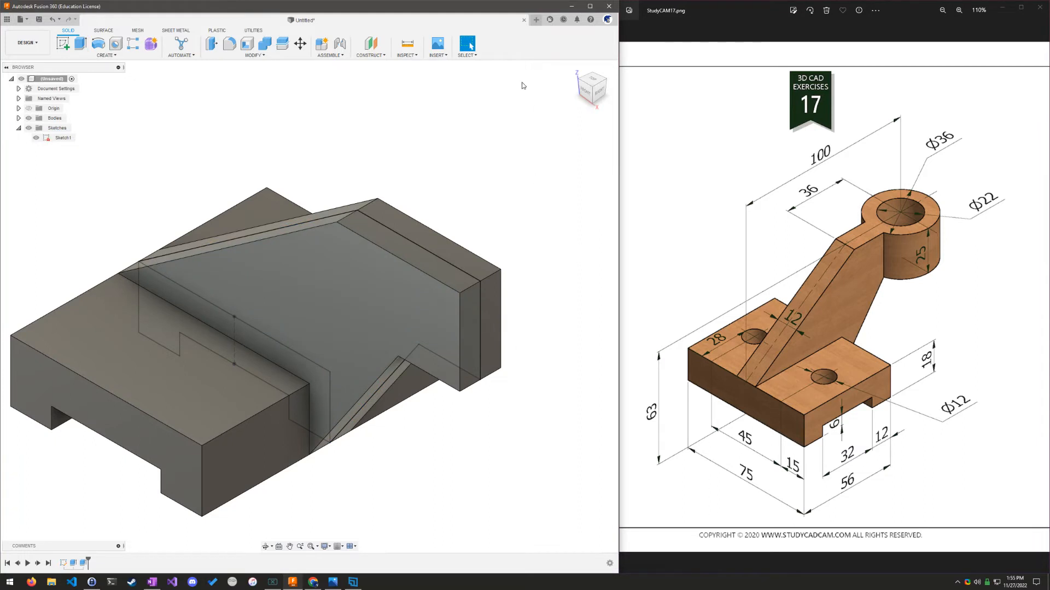
left_click(36, 138)
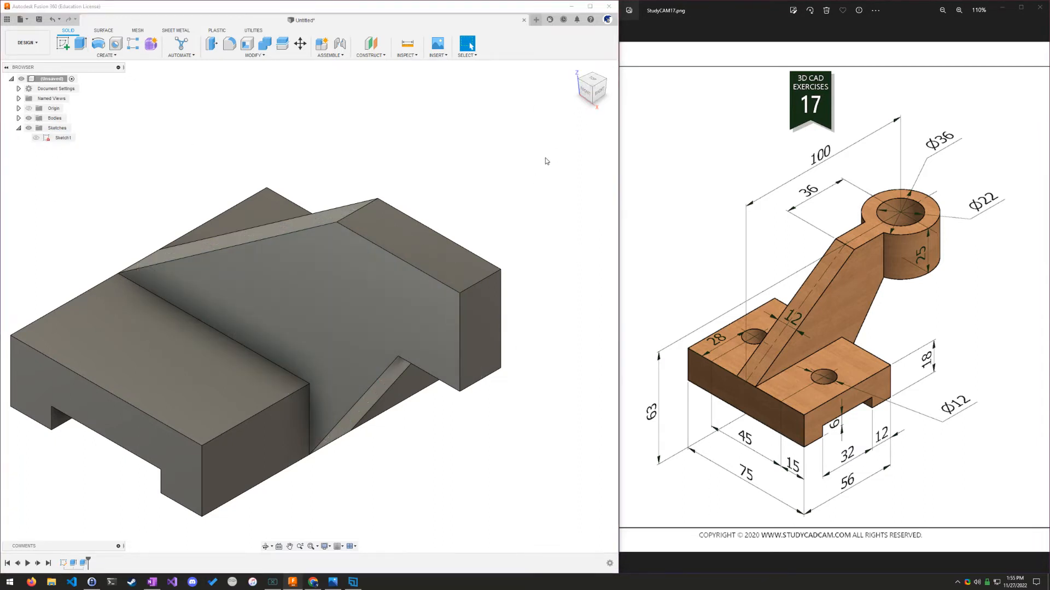
Start a new sketch on the horizontal top face of the arm.
mouse_move(546, 161)
middle_mouse_down("shift")
mouse_move(516, 179)
mouse_move(507, 422)
mouse_move(527, 429)
mouse_move(501, 417)
mouse_move(535, 422)
mouse_move(494, 429)
middle_mouse_up("shift")
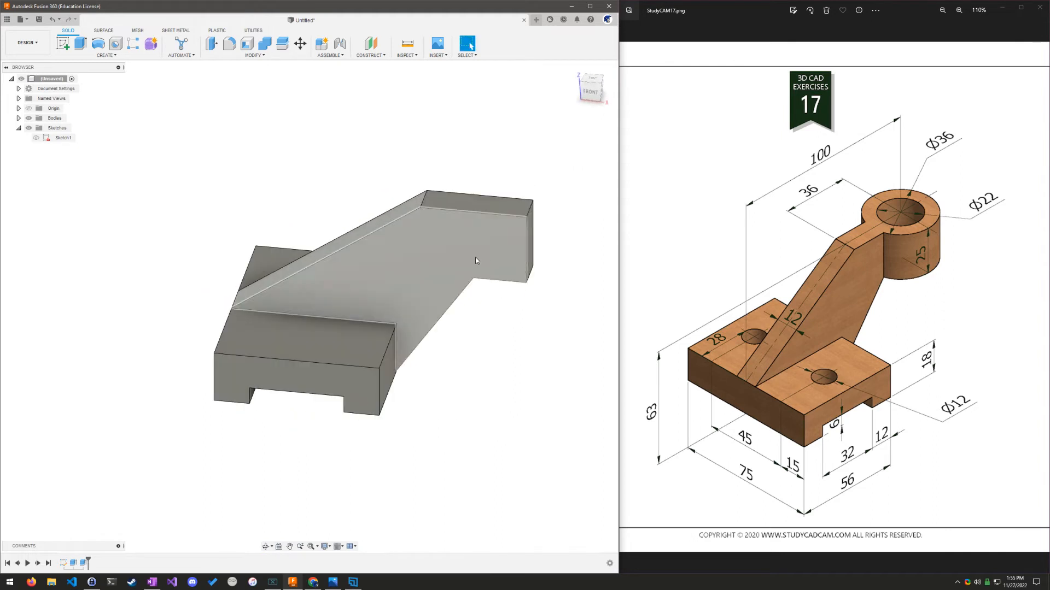
left_click(577, 69)
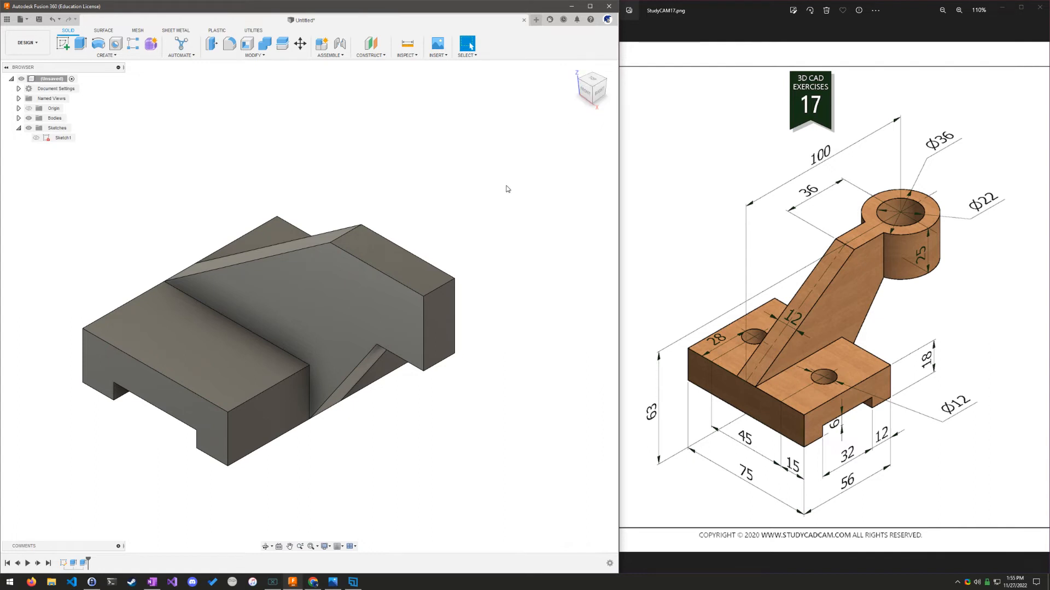
middle_click_drag(506, 186, 565, 177, "shift")
left_click(591, 81)
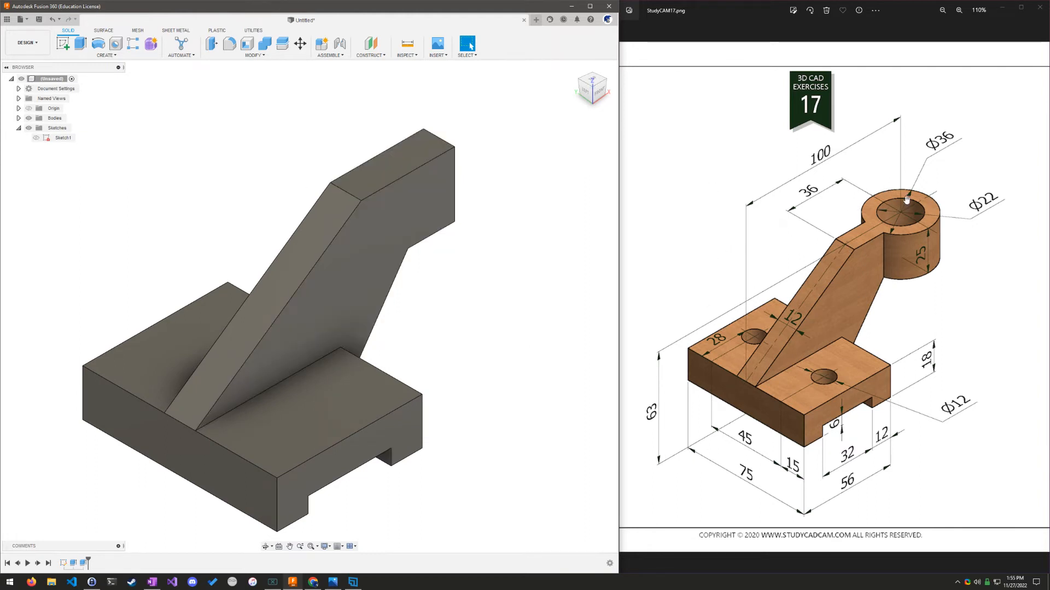
left_click(415, 158)
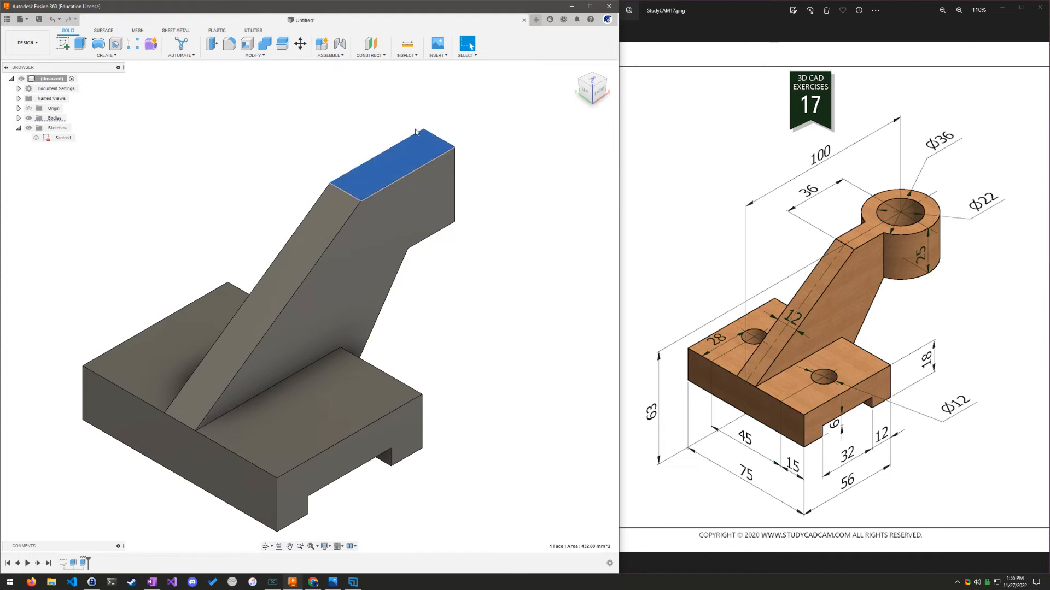
left_click(64, 46)
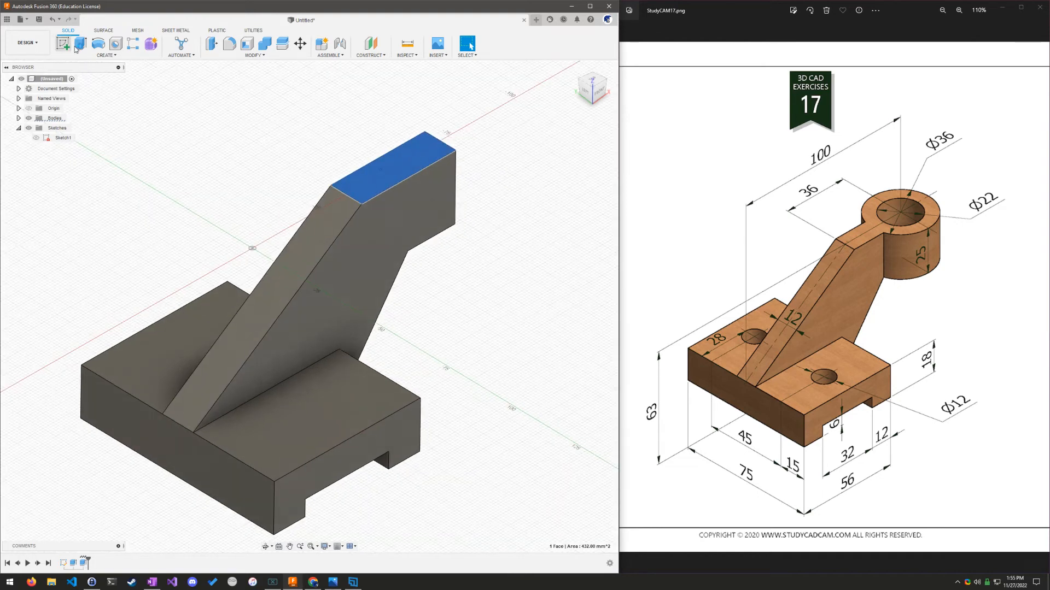
Sketch two concentric circles in the empty area beside the arm, about 38 mm and 18 mm in diameter.
left_click(98, 43)
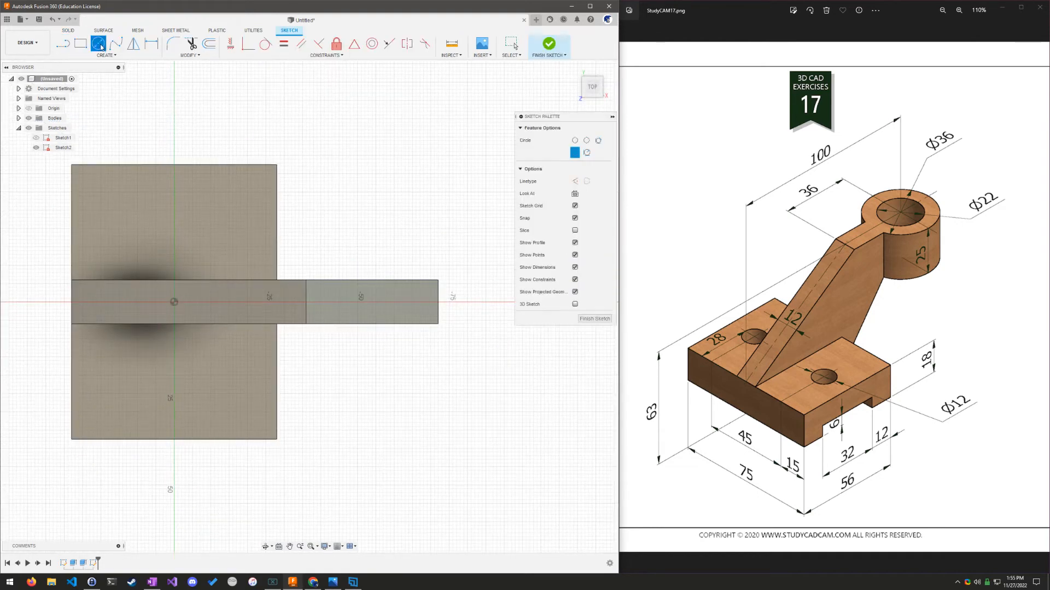
left_click(394, 136)
left_click(446, 184)
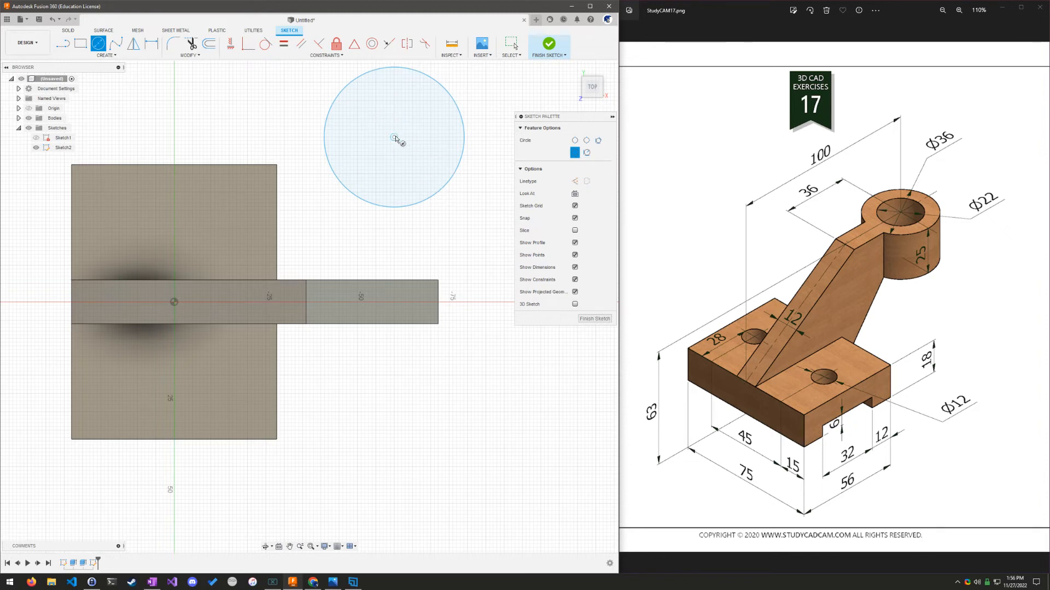
left_click(395, 138)
left_click(396, 170)
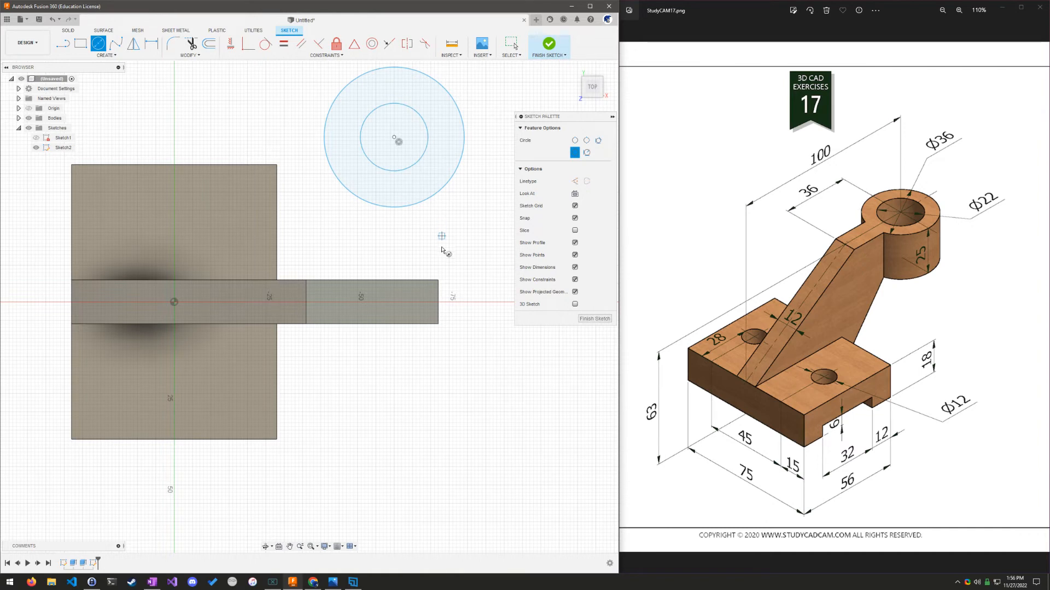
Dimension the outer circle's diameter to 36 mm and the inner circle's diameter to 22 mm.
left_click(151, 43)
left_click(455, 103)
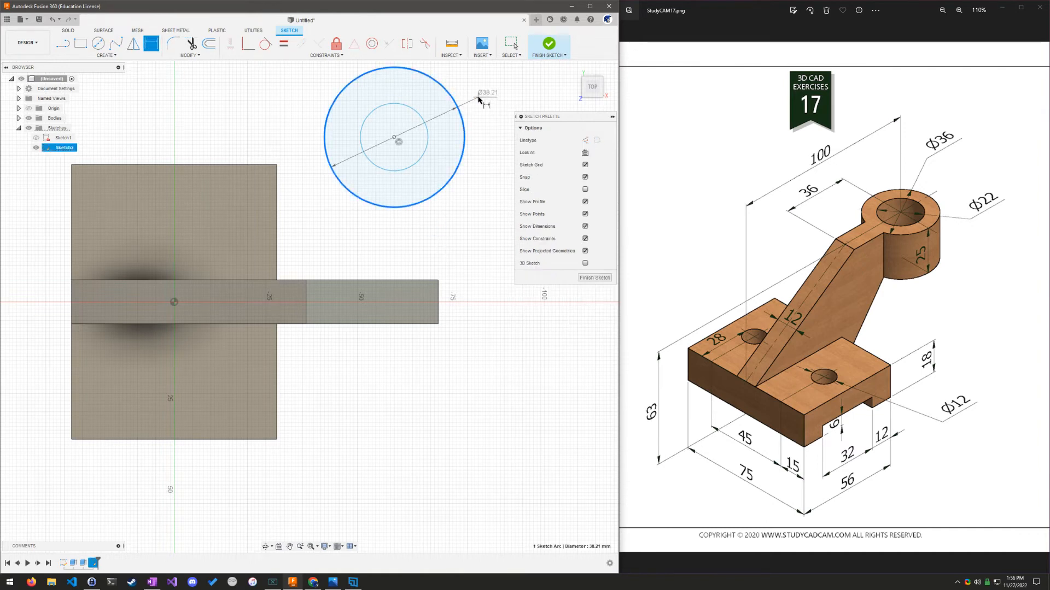
left_click(482, 96)
type("36")
key("Return")
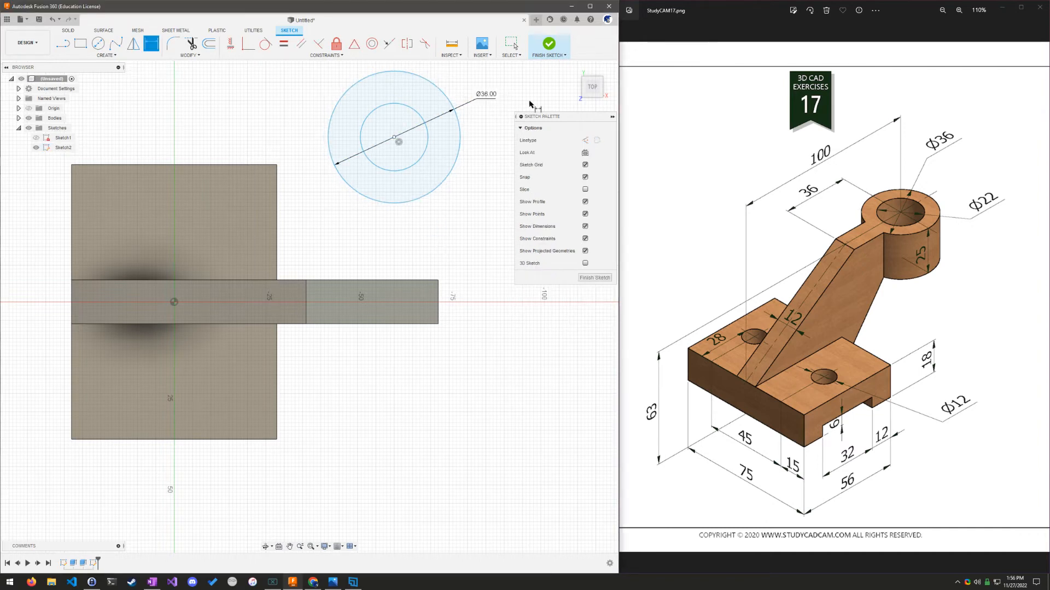
left_click(425, 116)
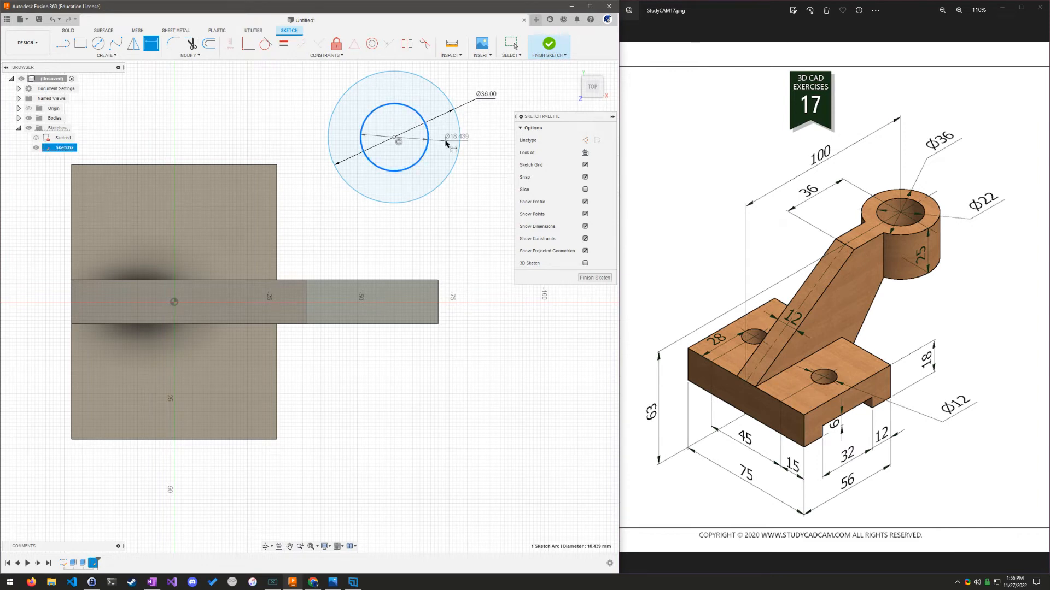
left_click(482, 124)
type("22")
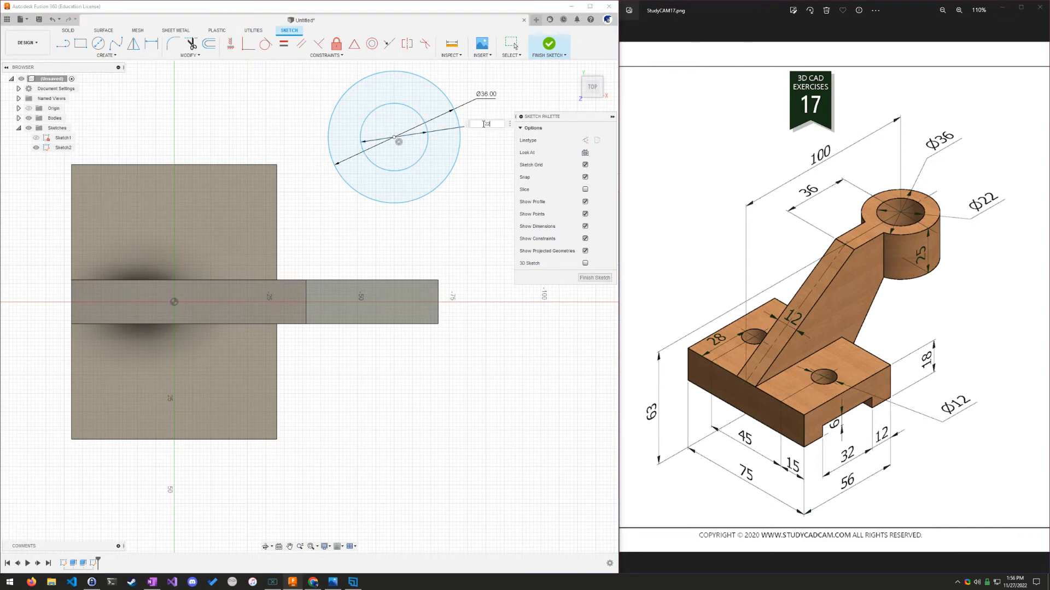
key("Return")
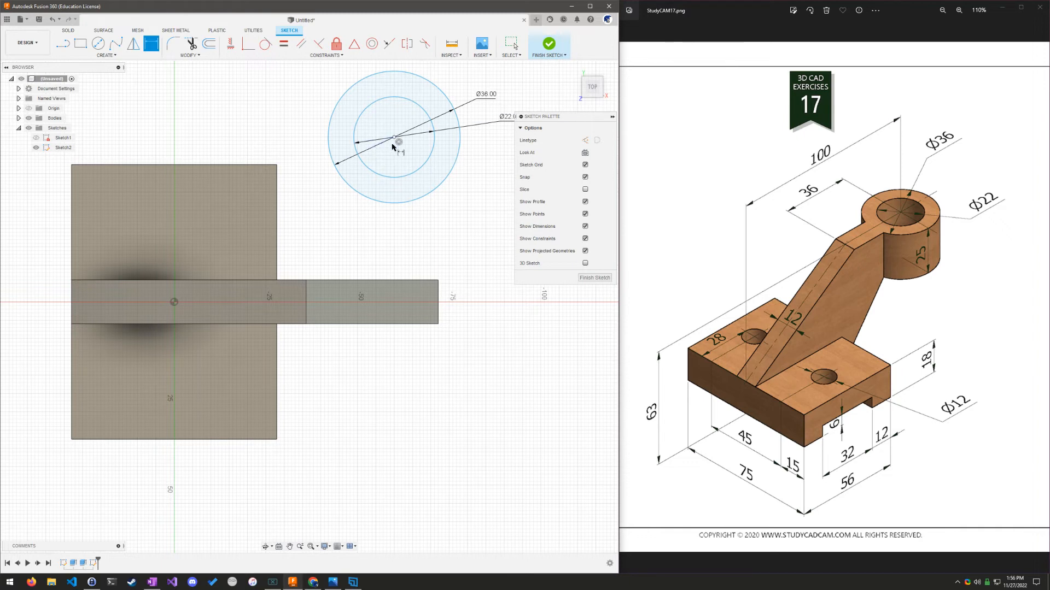
Constrain the circles' shared centre to the midpoint of the arm's end edge and finish the sketch.
left_click(355, 43)
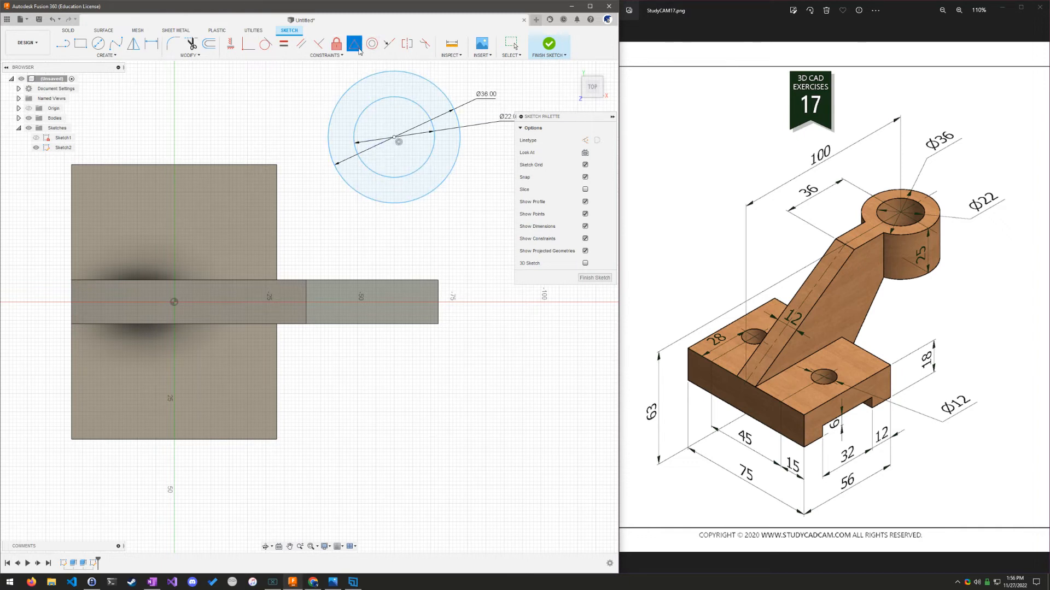
left_click(396, 140)
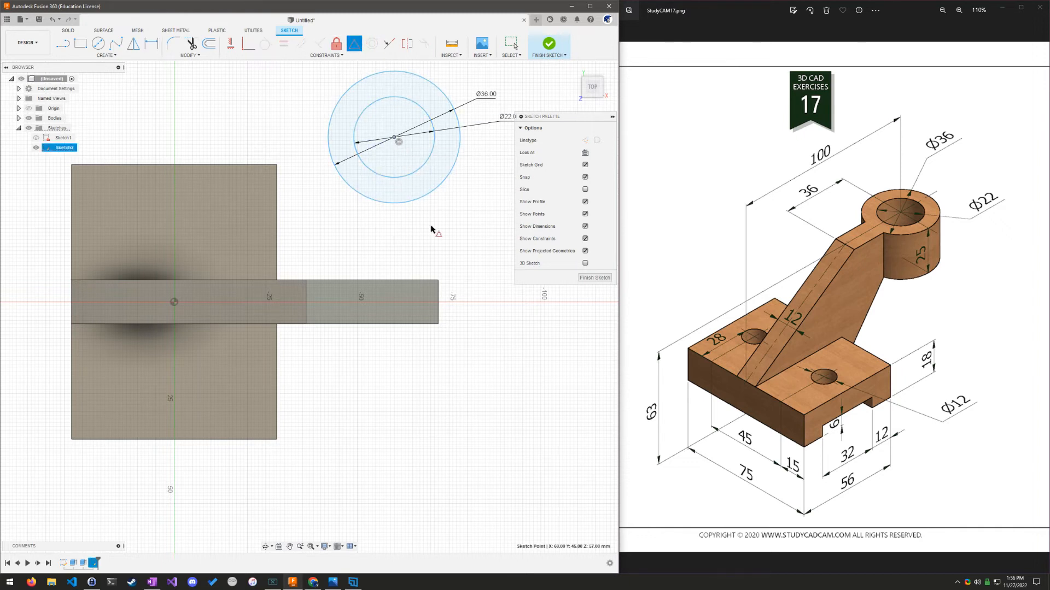
left_click(439, 298)
mouse_move(497, 422)
middle_mouse_down("shift")
mouse_move(476, 230)
mouse_move(433, 207)
middle_mouse_up("shift")
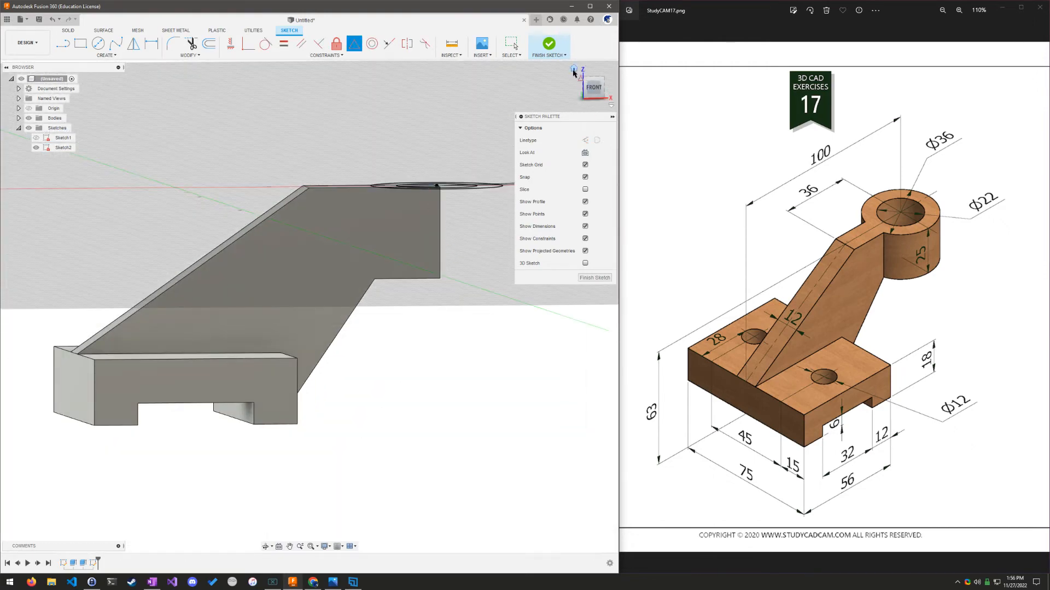
left_click(581, 72)
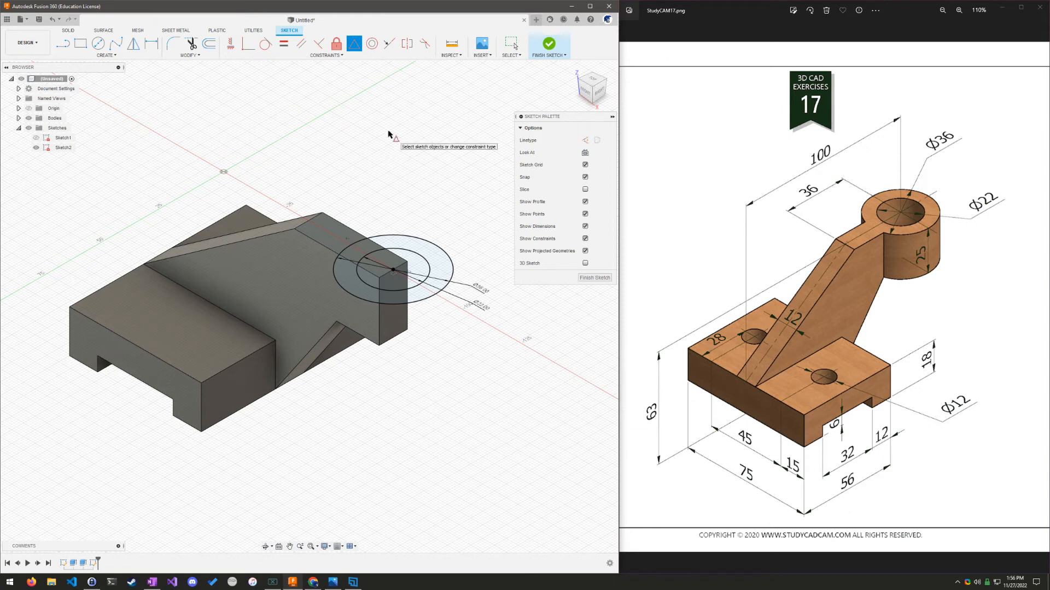
left_click(548, 44)
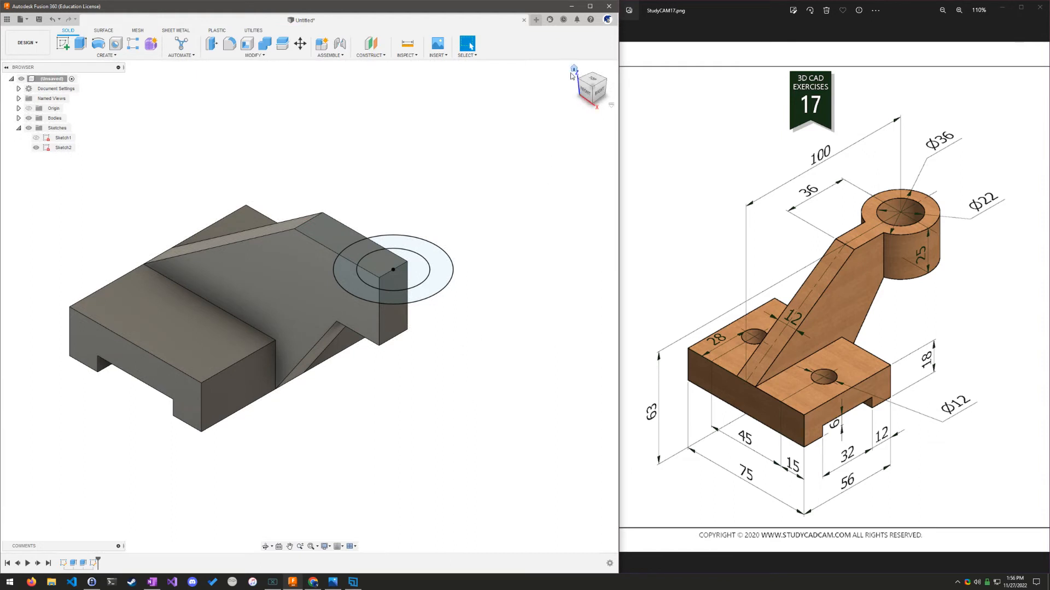
Extrude the ring profile down to the underside face of the arm's end, using the To Object extent and joining it to the body.
left_click(437, 263)
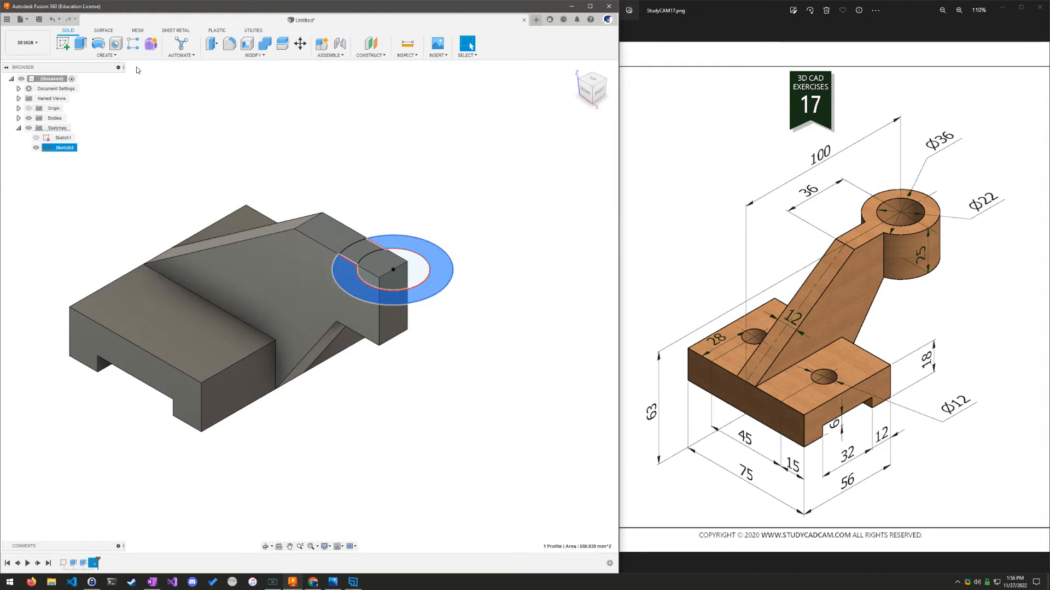
left_click(81, 45)
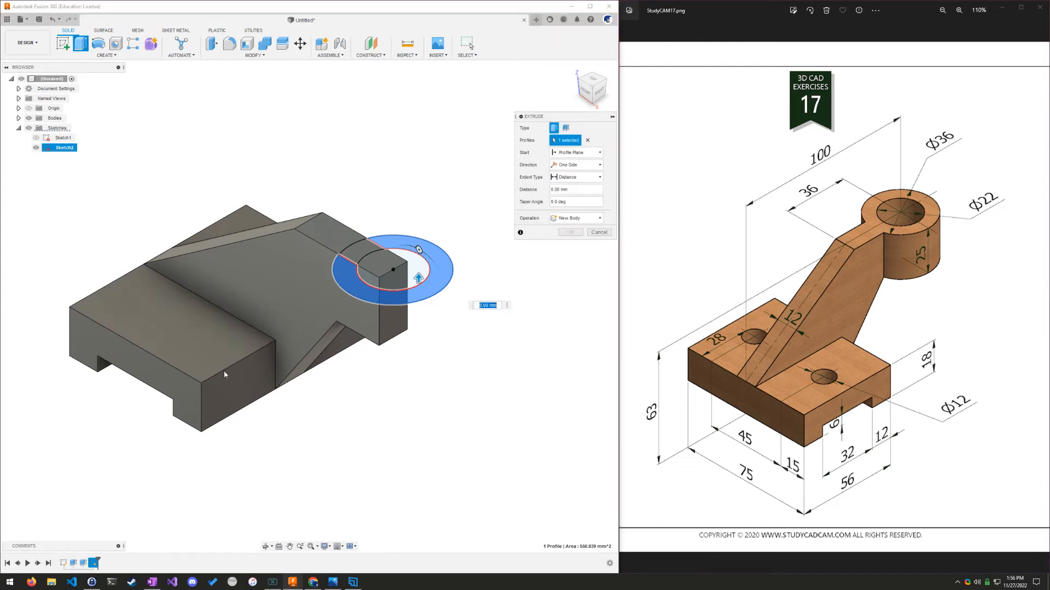
left_click(577, 177)
left_click(570, 197)
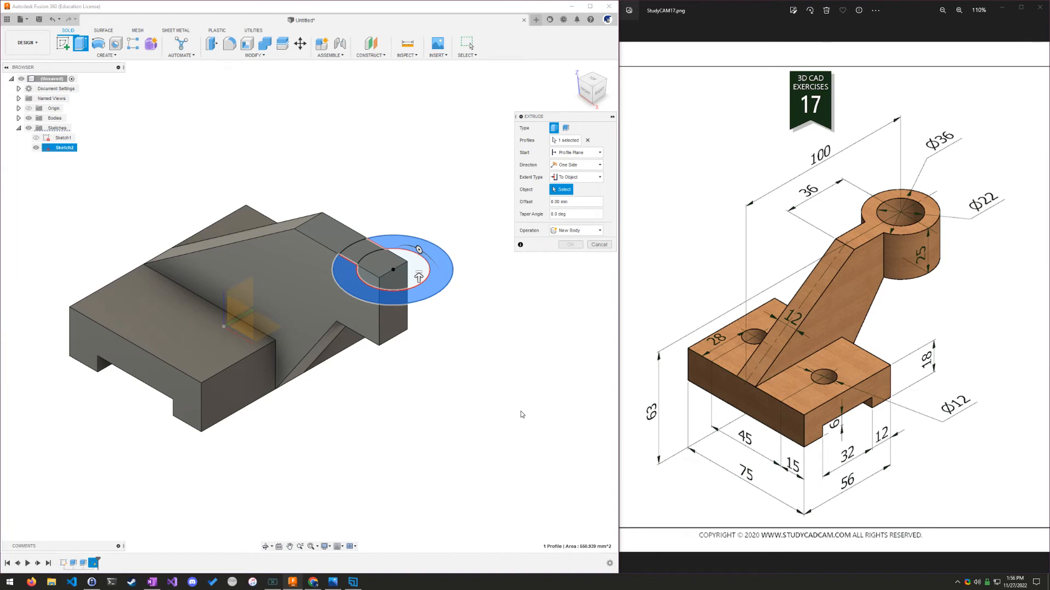
middle_click_drag(520, 411, 404, 271, "shift")
left_click(391, 252)
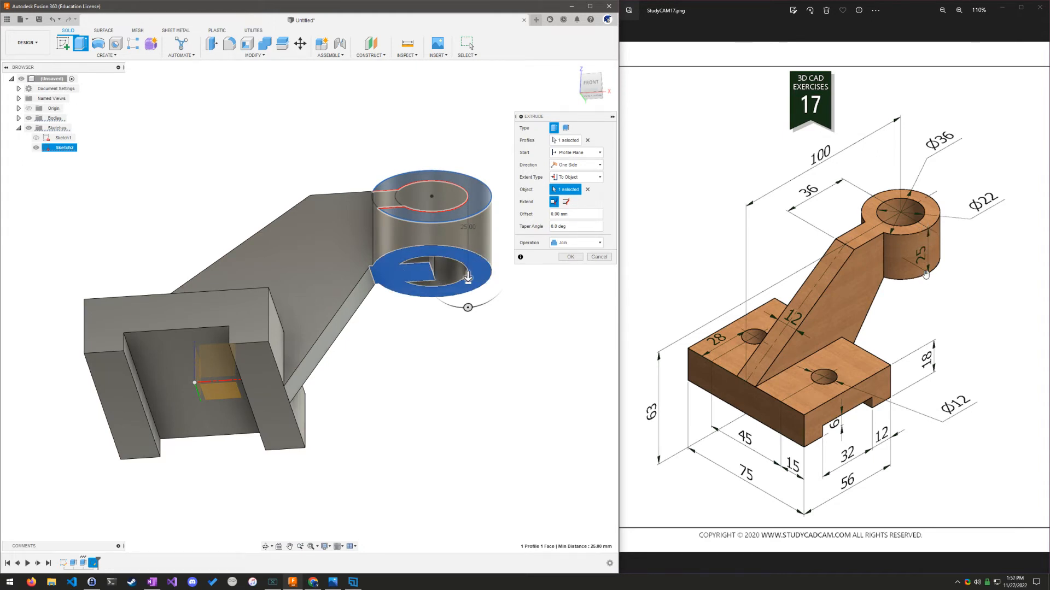
middle_click_drag(446, 364, 458, 396, "shift")
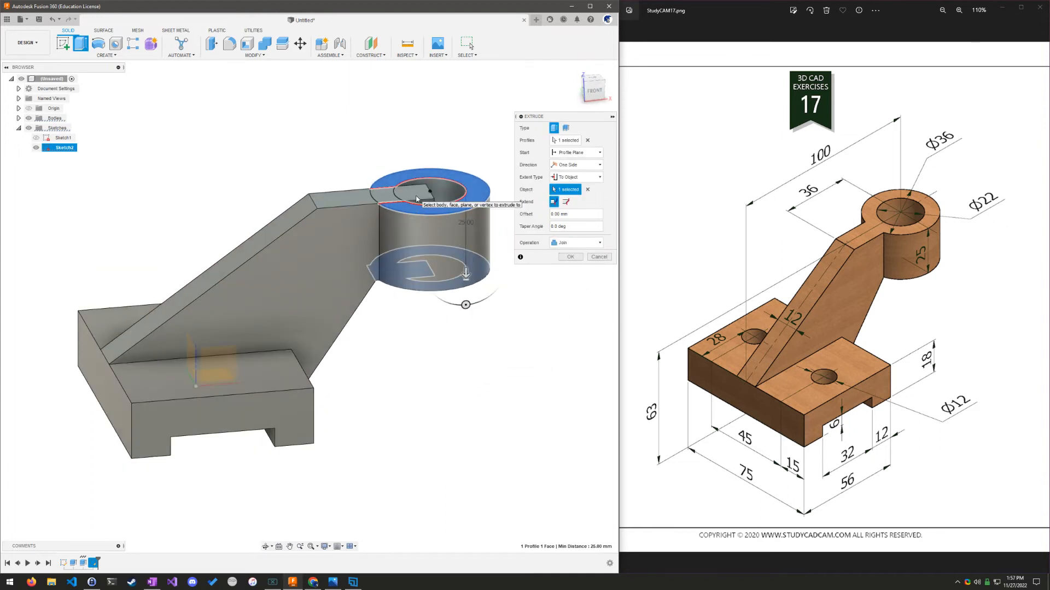
left_click(570, 257)
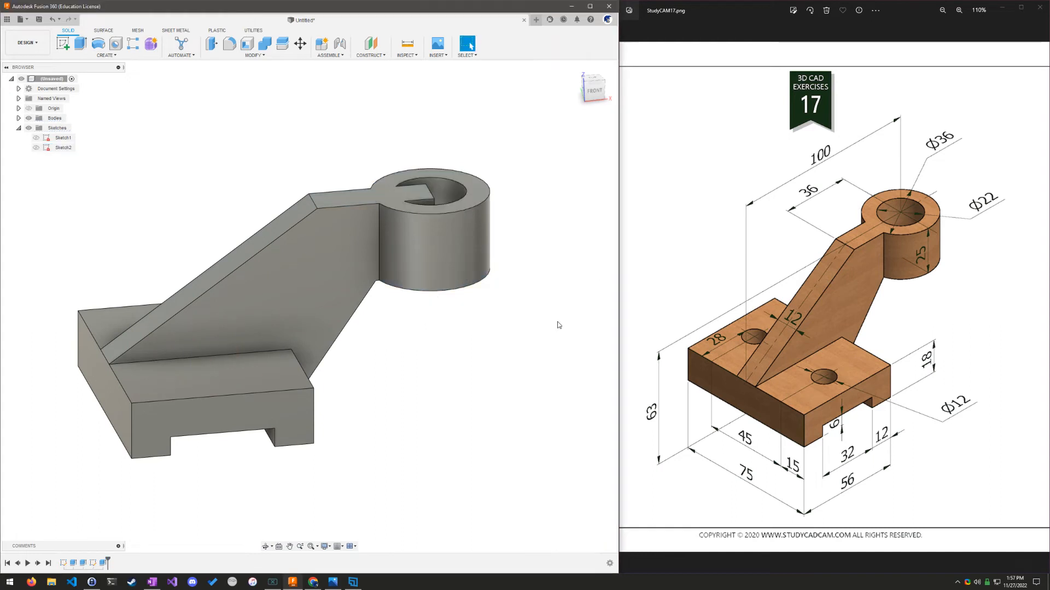
Show the circle sketch again and cut the arm remnant inside the ring's bore with an extrude of extent All, then hide the sketch.
middle_click_drag(481, 377, 431, 250, "shift")
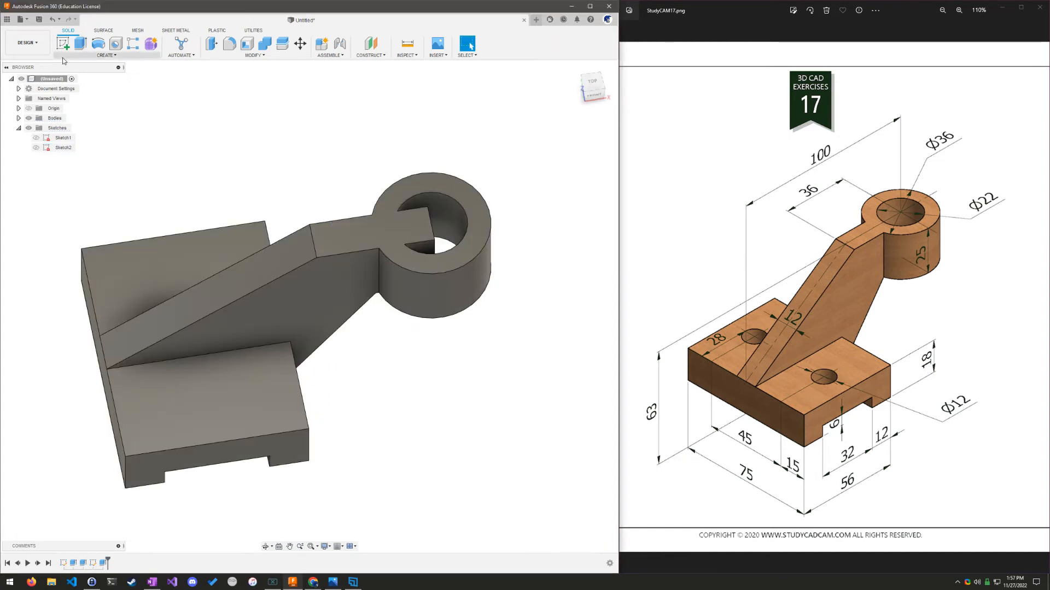
left_click(86, 50)
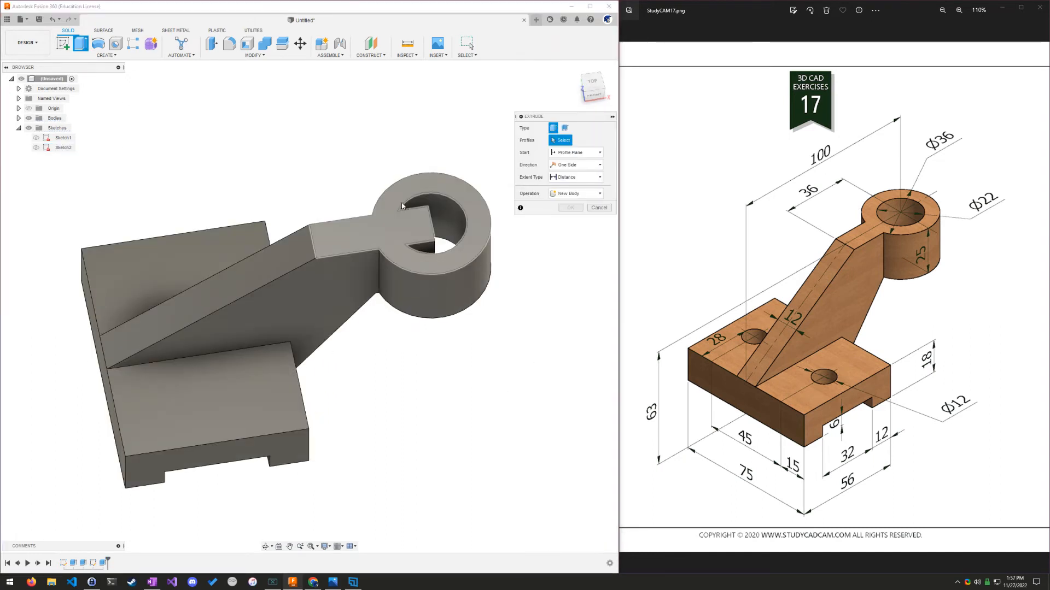
left_click(37, 147)
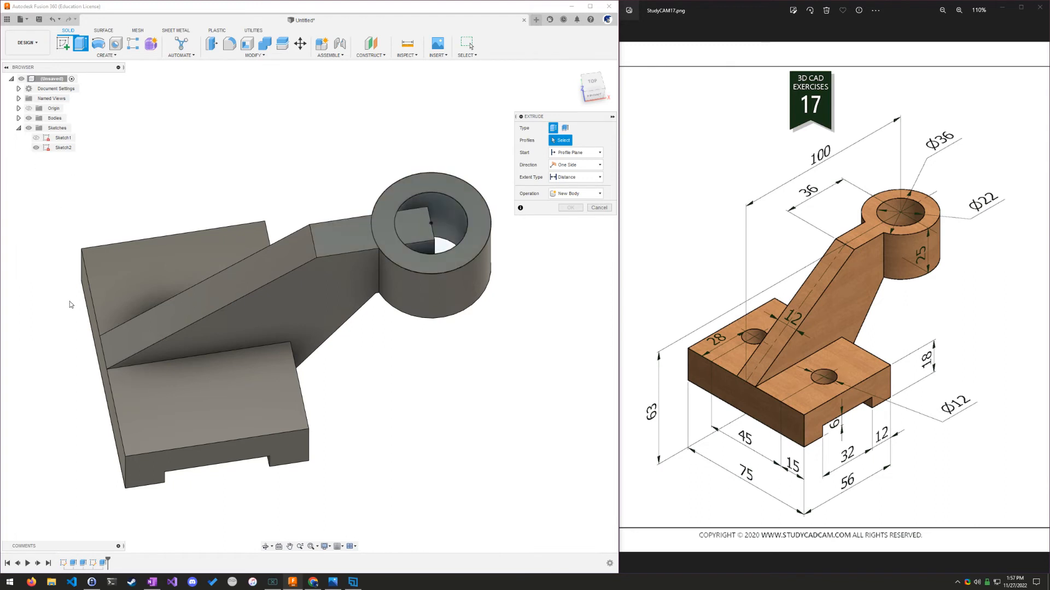
left_click(414, 229)
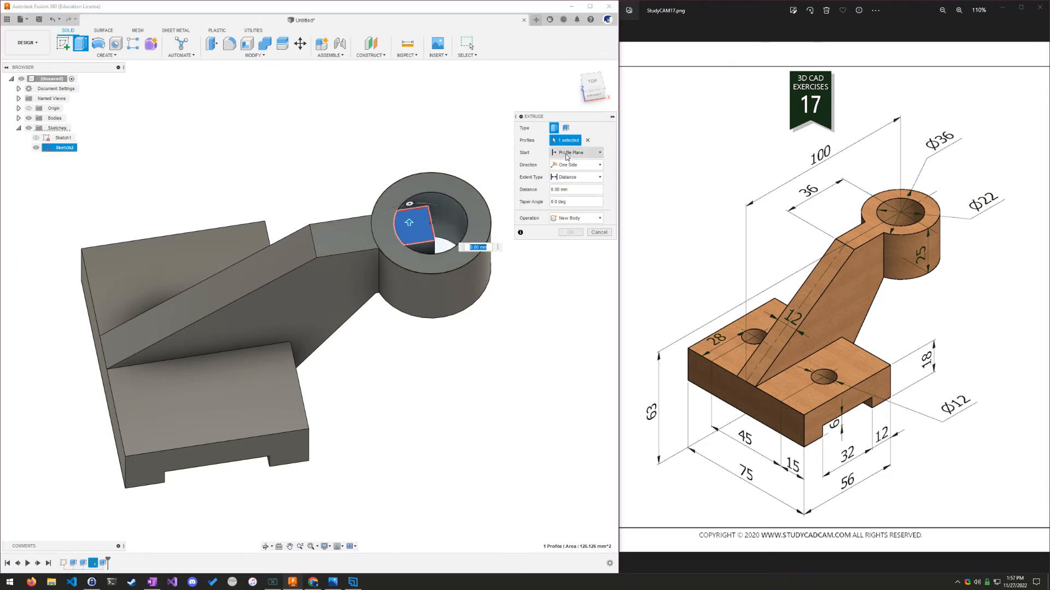
left_click(599, 178)
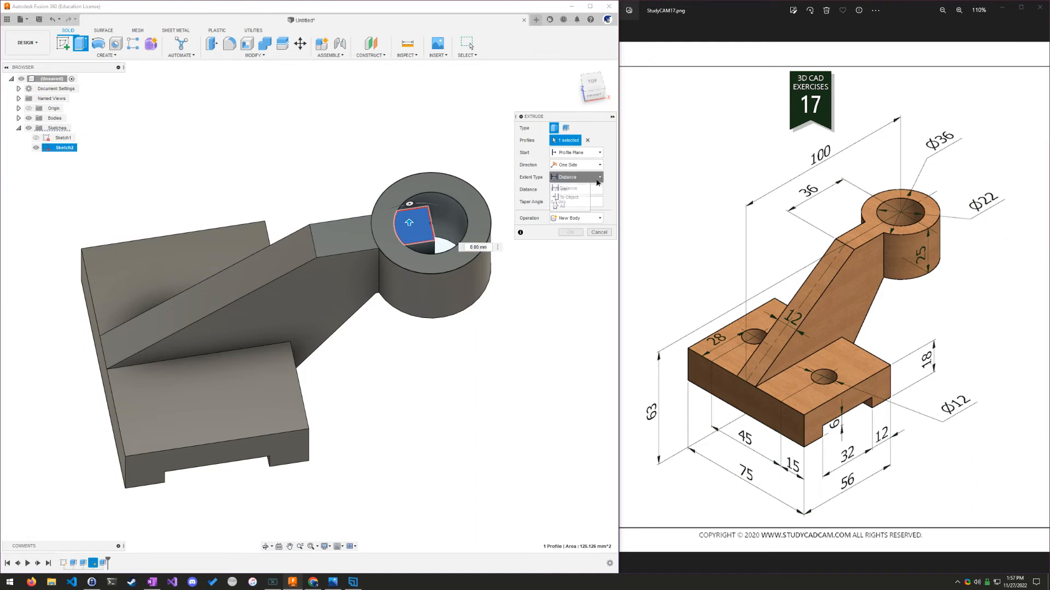
left_click(574, 211)
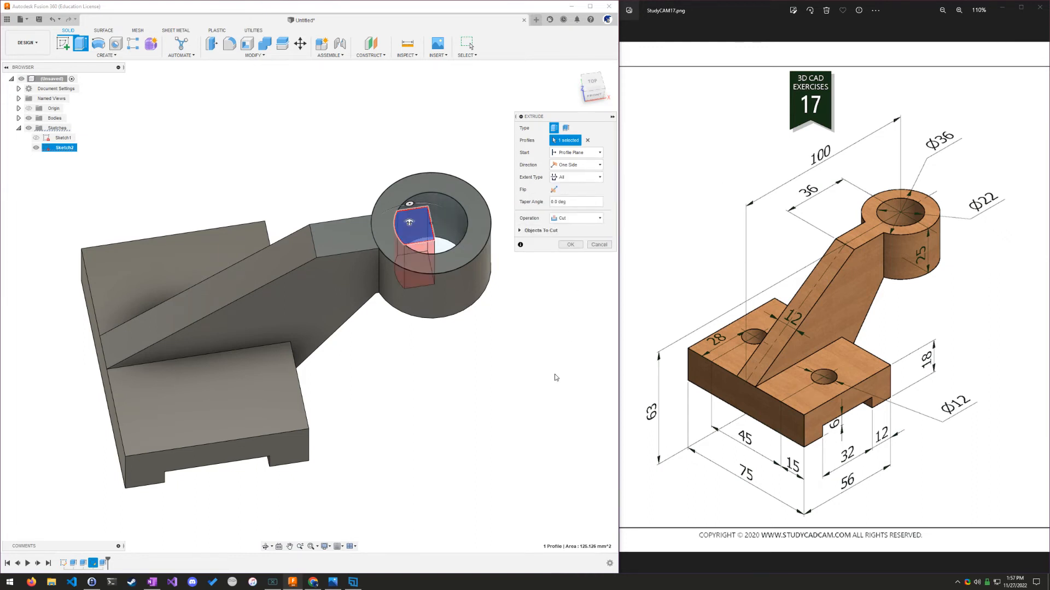
left_click(554, 189)
left_click(569, 247)
middle_click_drag(523, 333, 522, 316, "shift")
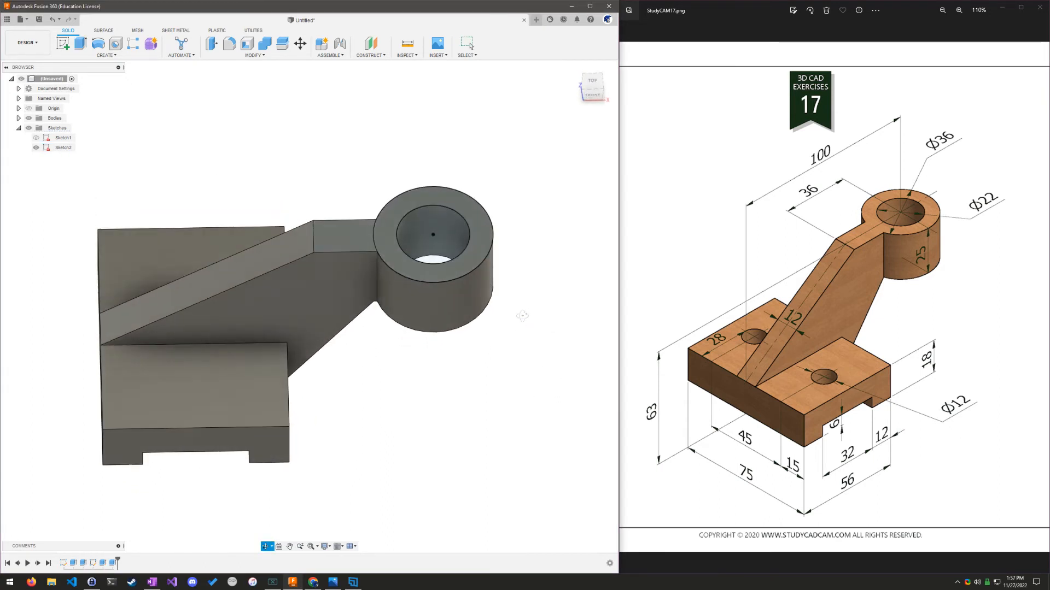
left_click(593, 94)
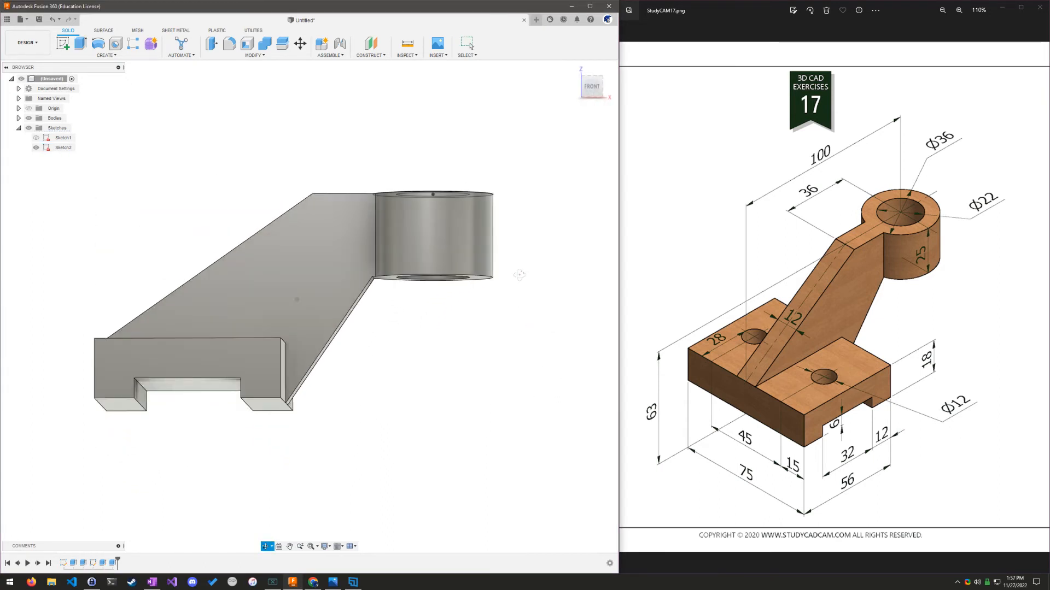
left_click(584, 81)
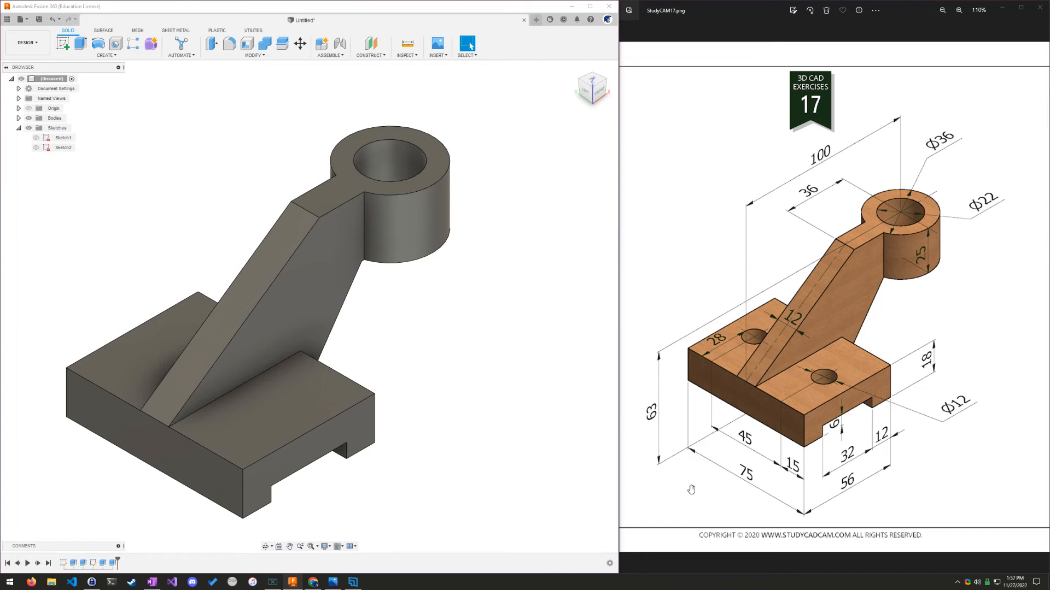
Start a simple hole on the base's top face, placing it freehand on the front side of the arm.
left_click(593, 81)
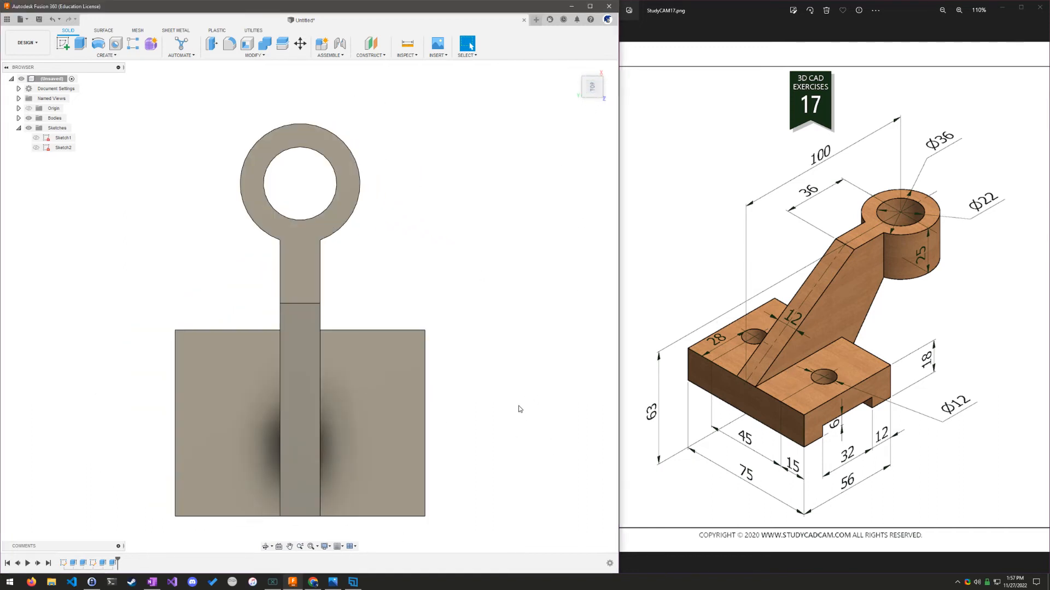
middle_click_drag(503, 453, 555, 355)
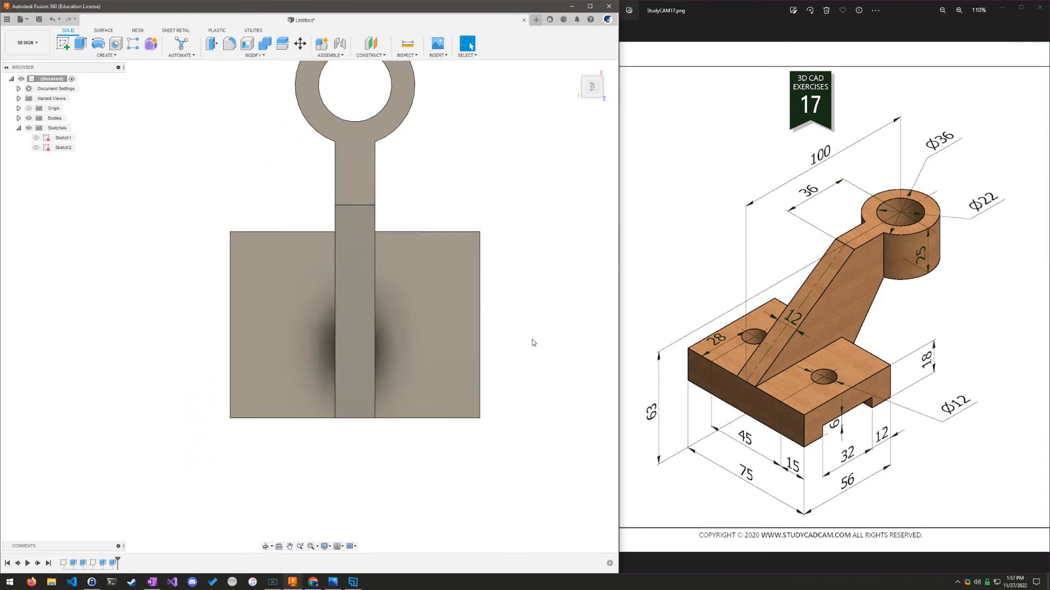
left_click(418, 320)
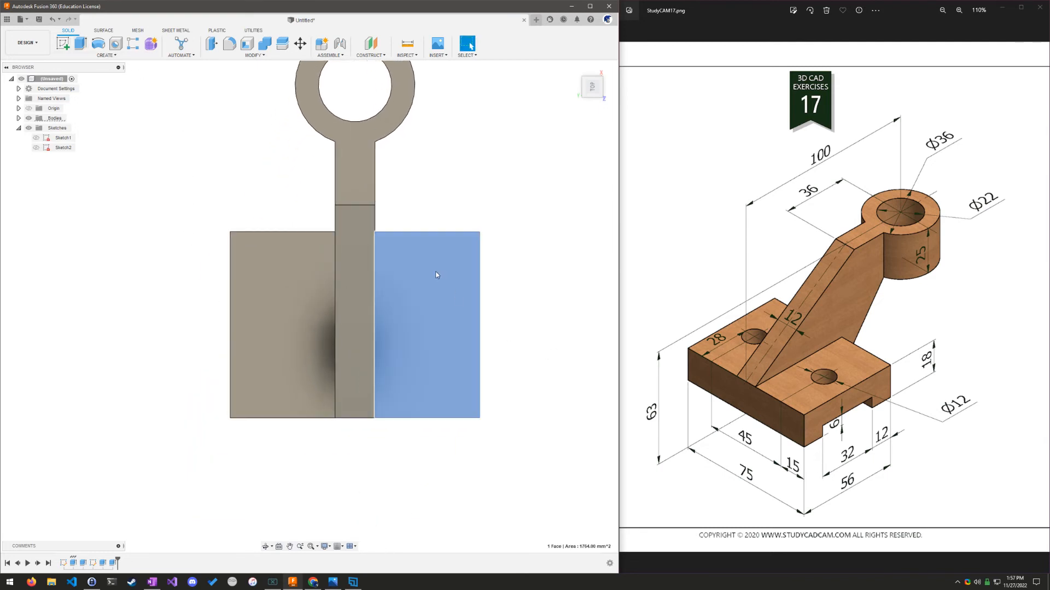
left_click(117, 56)
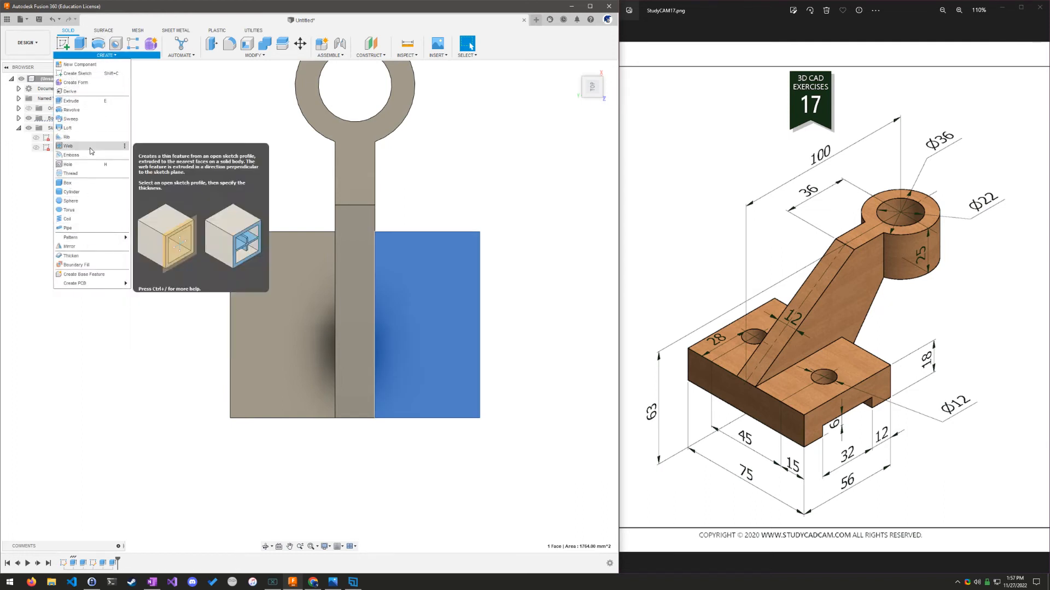
left_click(247, 57)
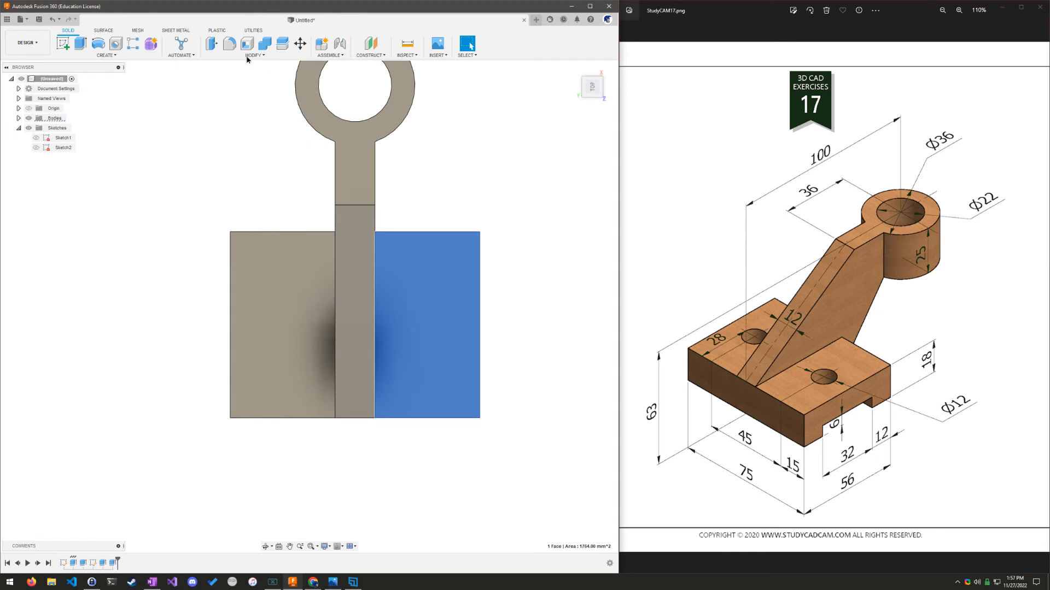
left_click(247, 57)
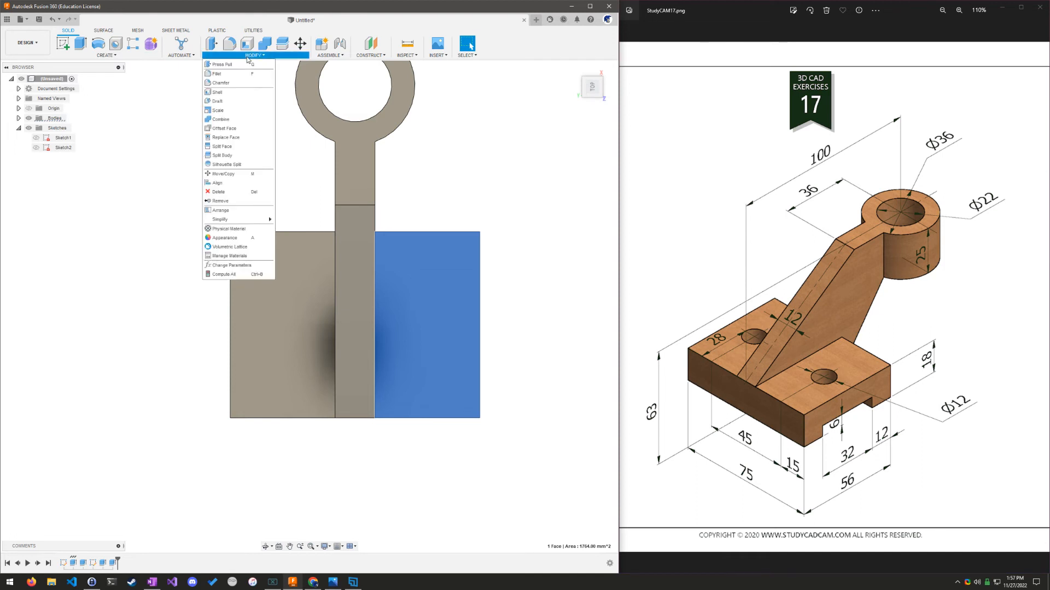
left_click(149, 64)
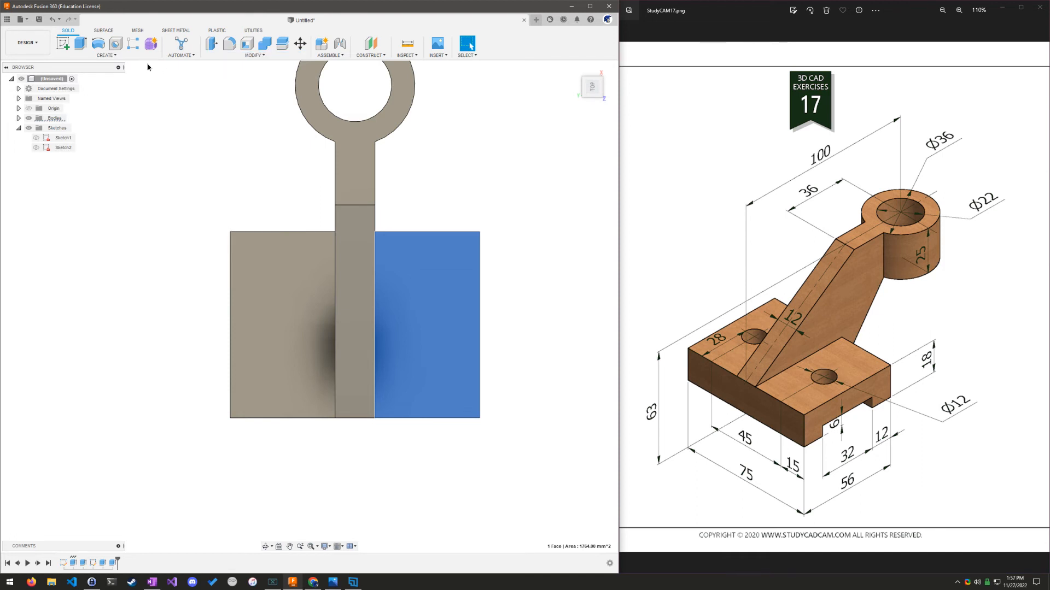
left_click(114, 47)
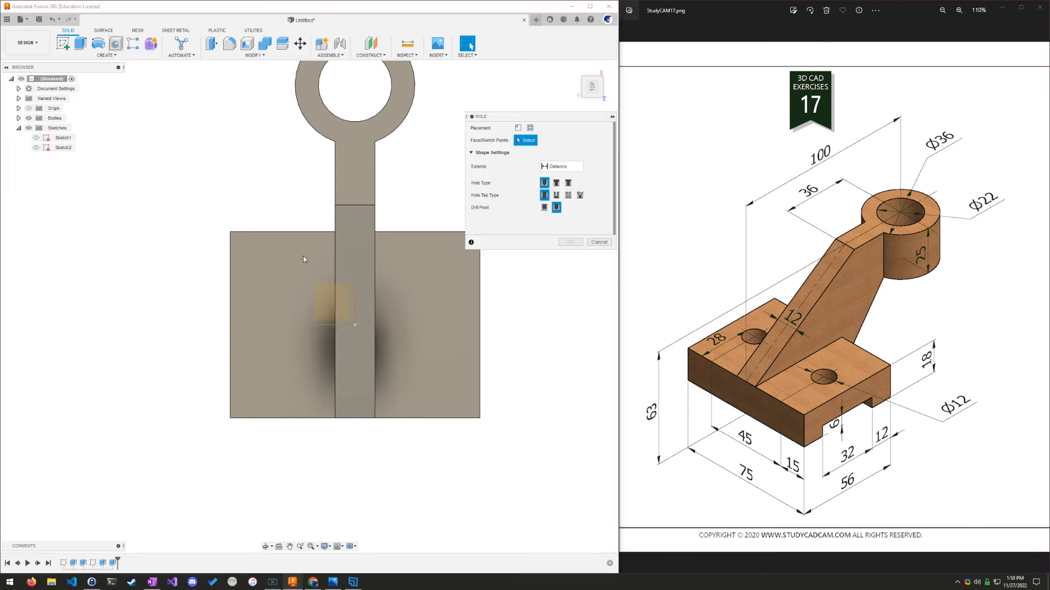
left_click(409, 306)
left_click(409, 328)
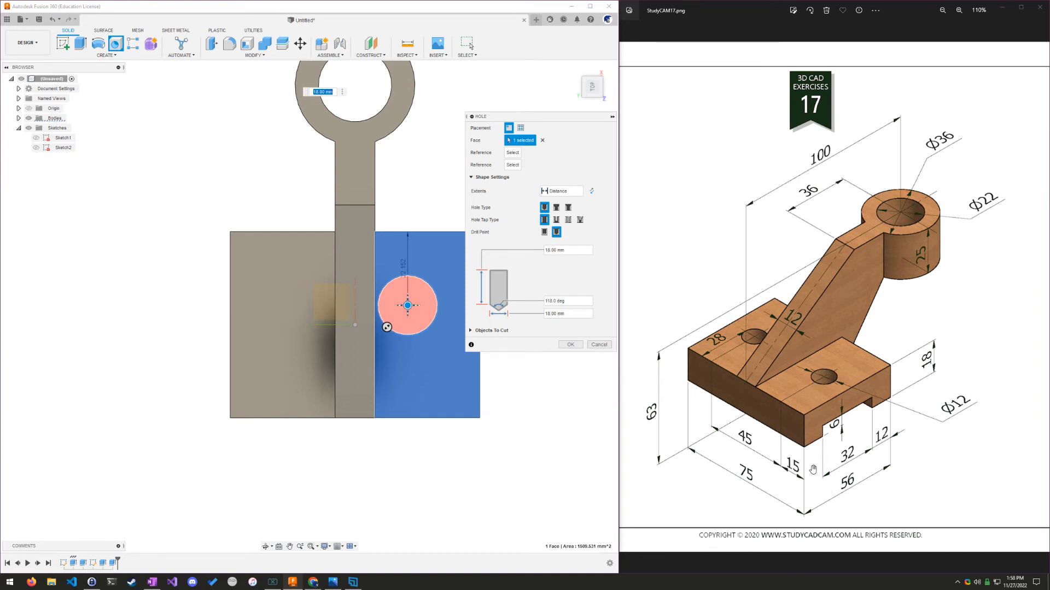
key("ctrl+2")
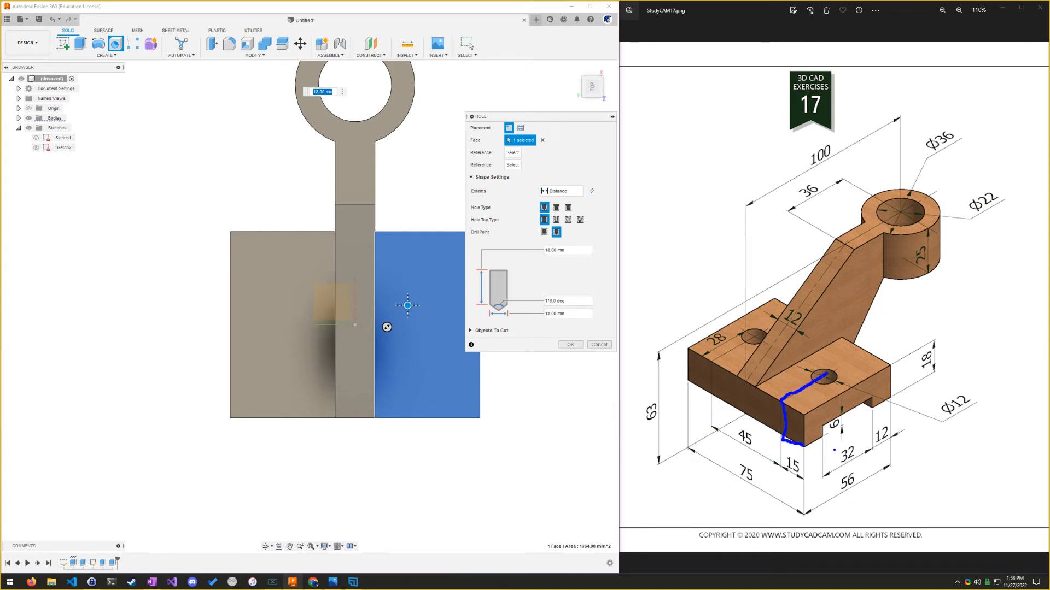
left_click_drag(746, 329, 717, 343)
key("Escape")
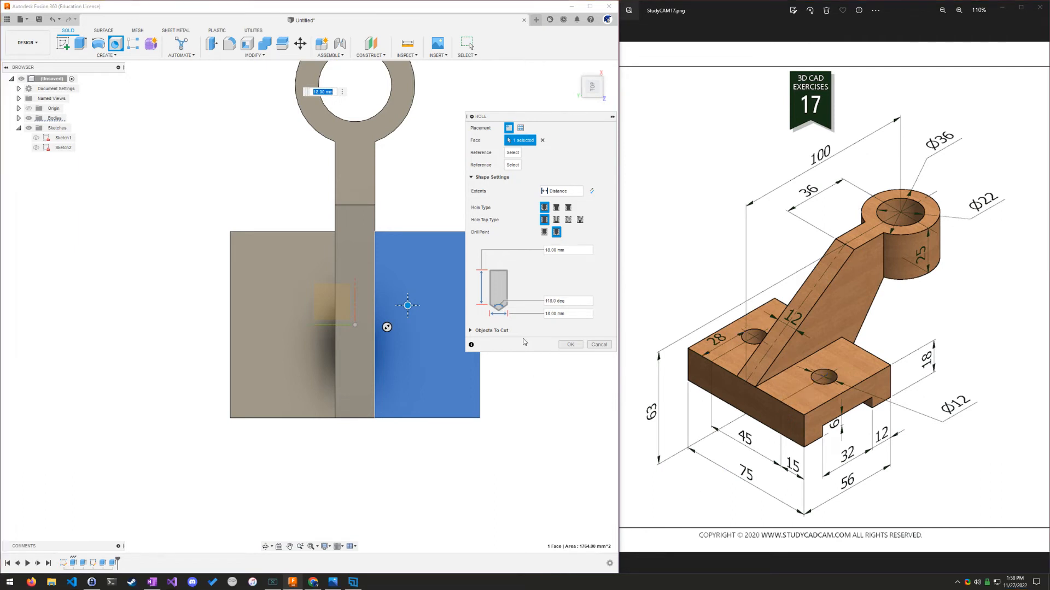
Position the hole 15 mm from the base's outer edge parallel to the arm and 28 mm from the edge opposite the ring boss.
left_click(422, 189)
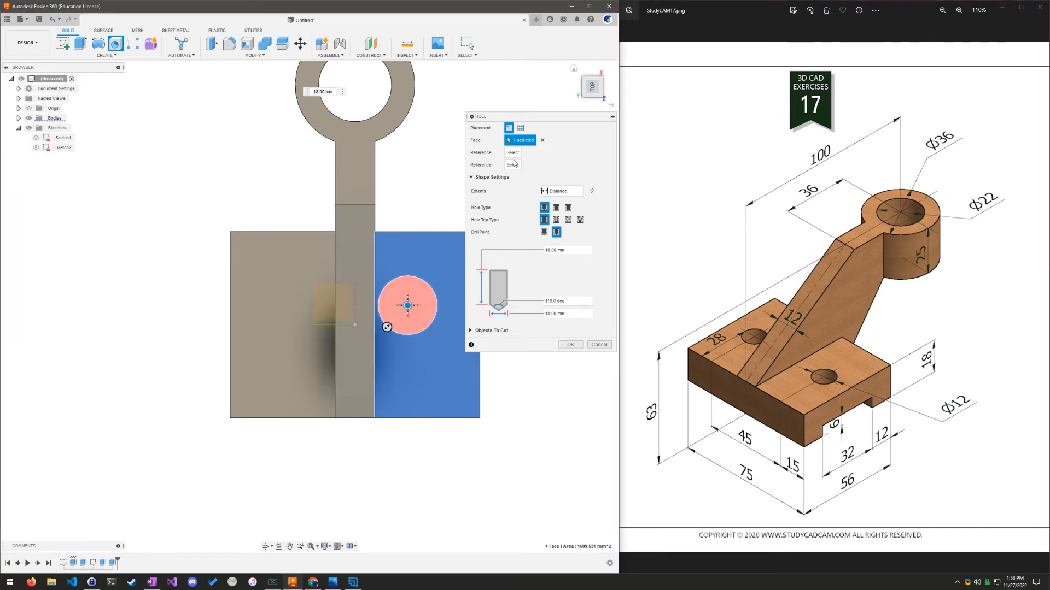
left_click(481, 374)
type("15")
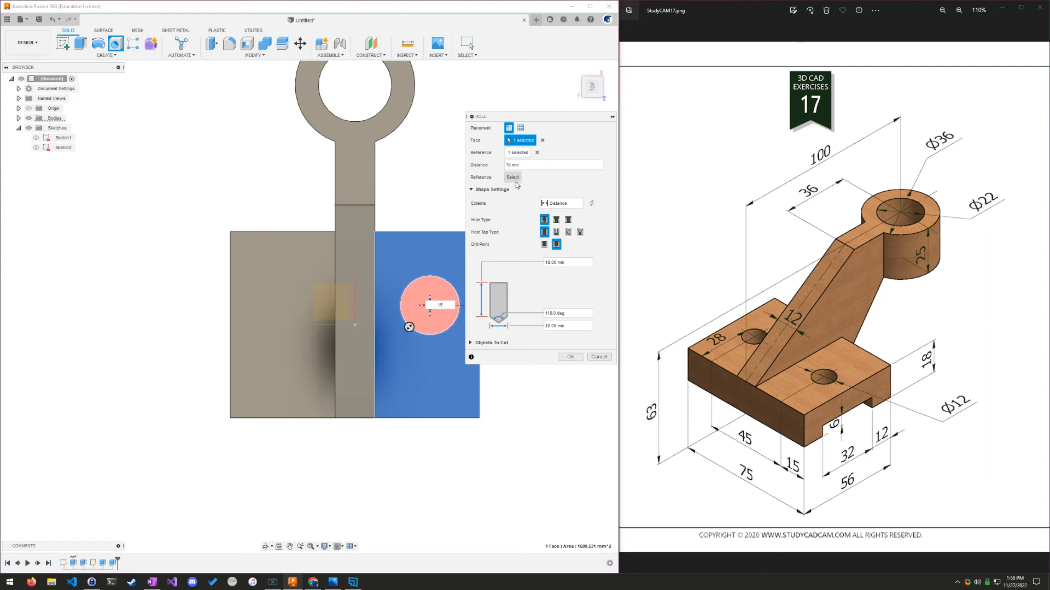
left_click(429, 419)
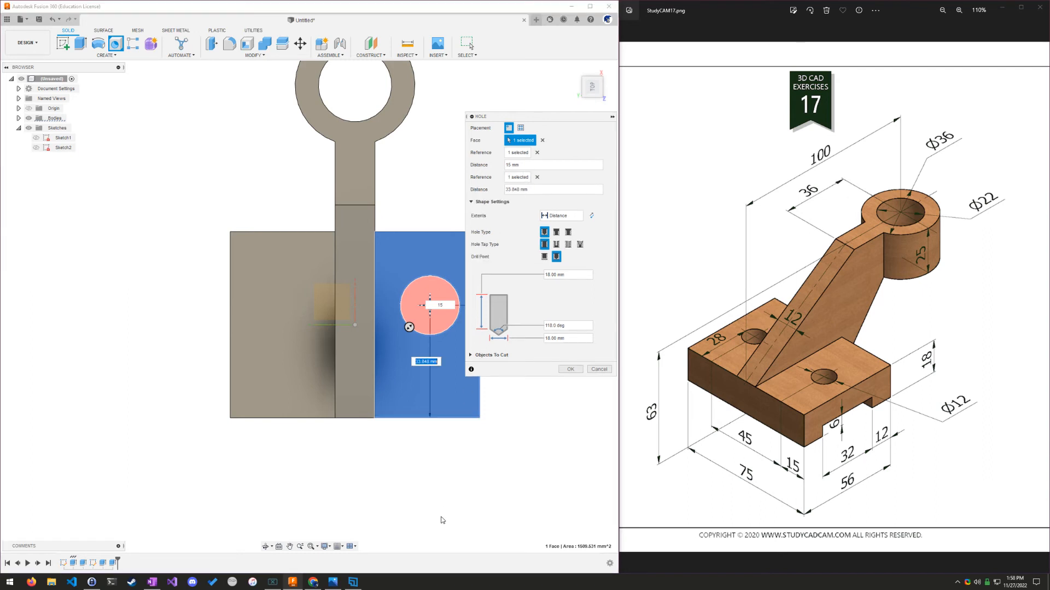
type("28")
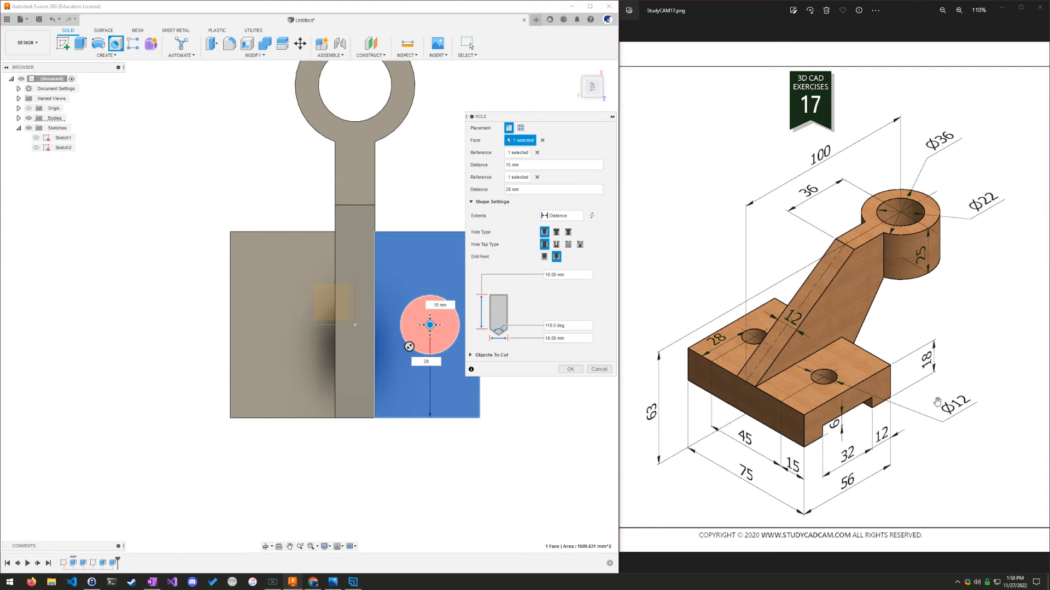
Give the hole a flat drill point, an extent of All and a 12 mm diameter, and create it.
left_click(543, 257)
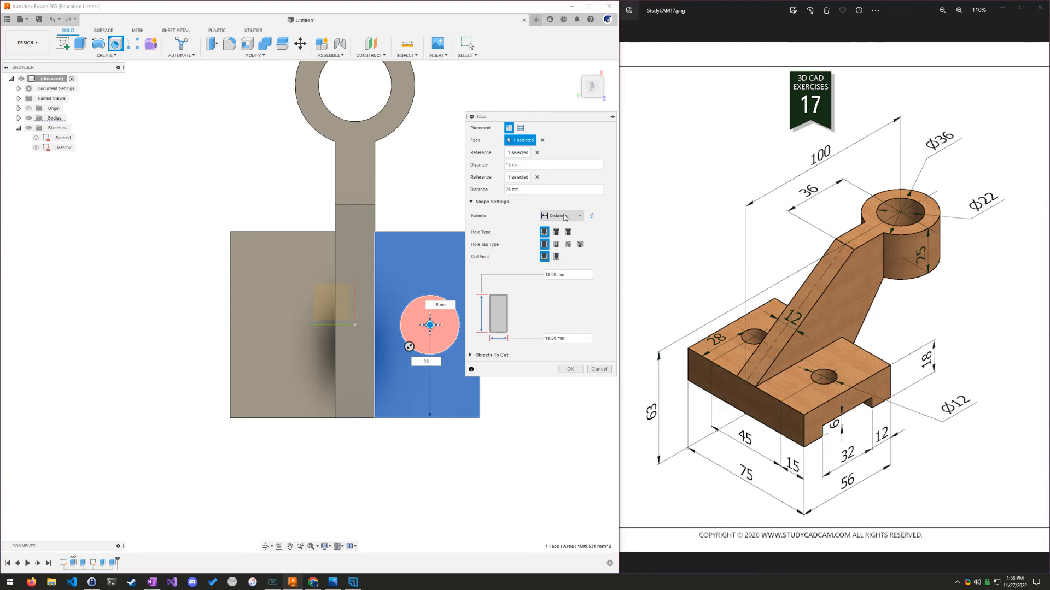
left_click(561, 216)
left_click(564, 246)
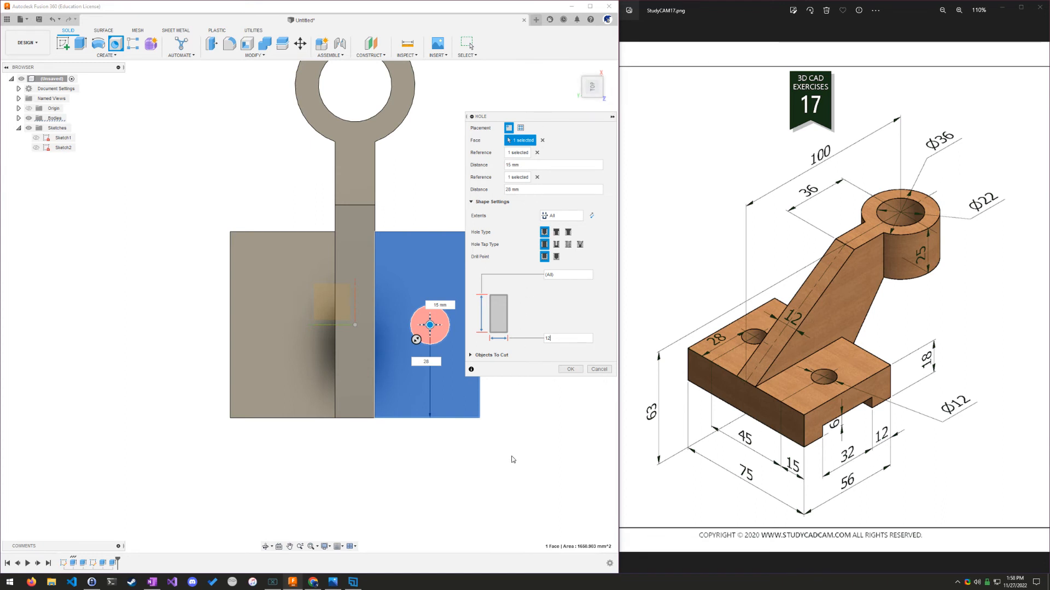
left_click(570, 370)
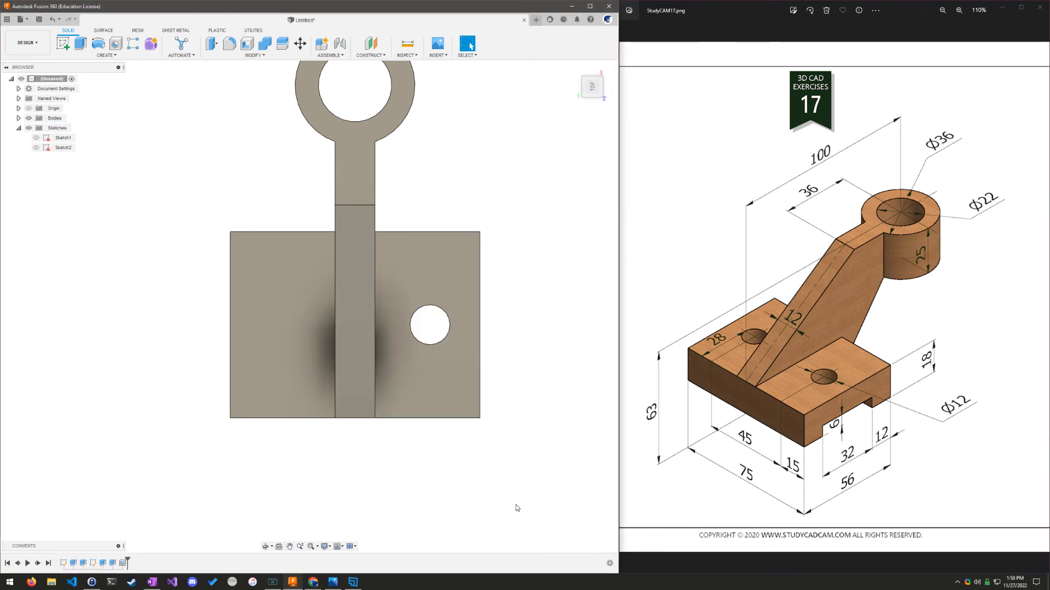
Show the origin planes and axes together with the bracket.
middle_click_drag(516, 504, 343, 326, "shift")
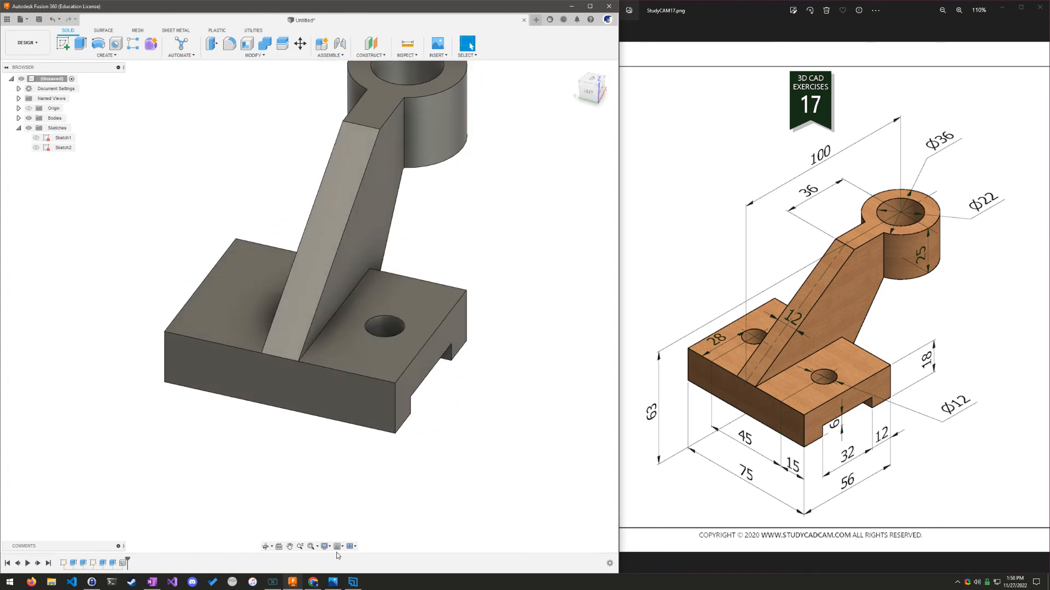
left_click(29, 108)
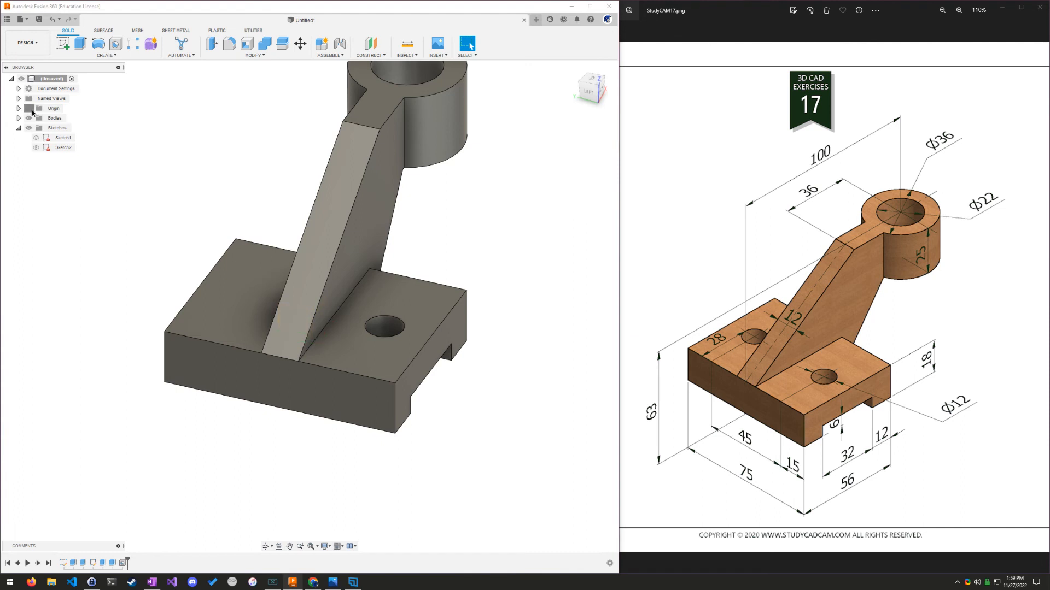
scroll(290, 435, "down", 8)
middle_click_drag(491, 448, 458, 439, "shift")
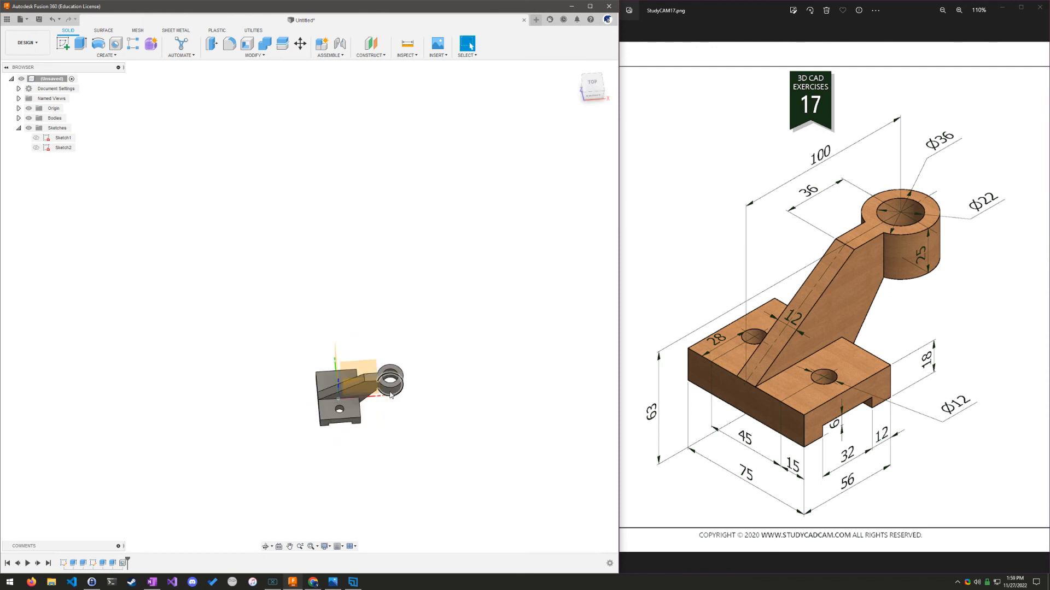
middle_click_drag(309, 479, 304, 399, "shift")
scroll(340, 453, "up", 5)
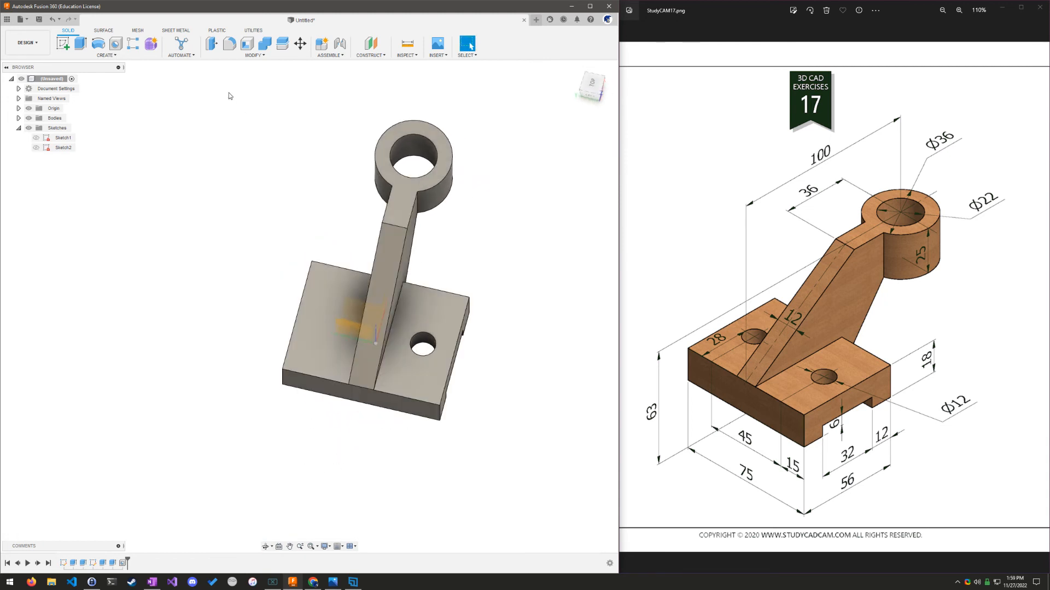
Start a Mirror with object type Features and choose the 12 mm base hole as the feature to mirror.
left_click(225, 57)
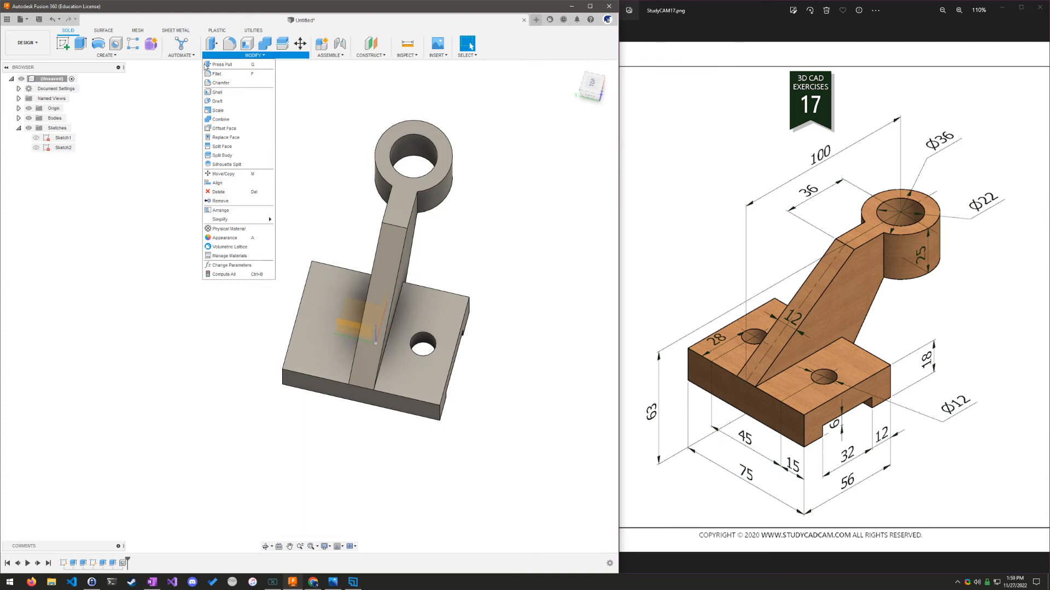
left_click(127, 53)
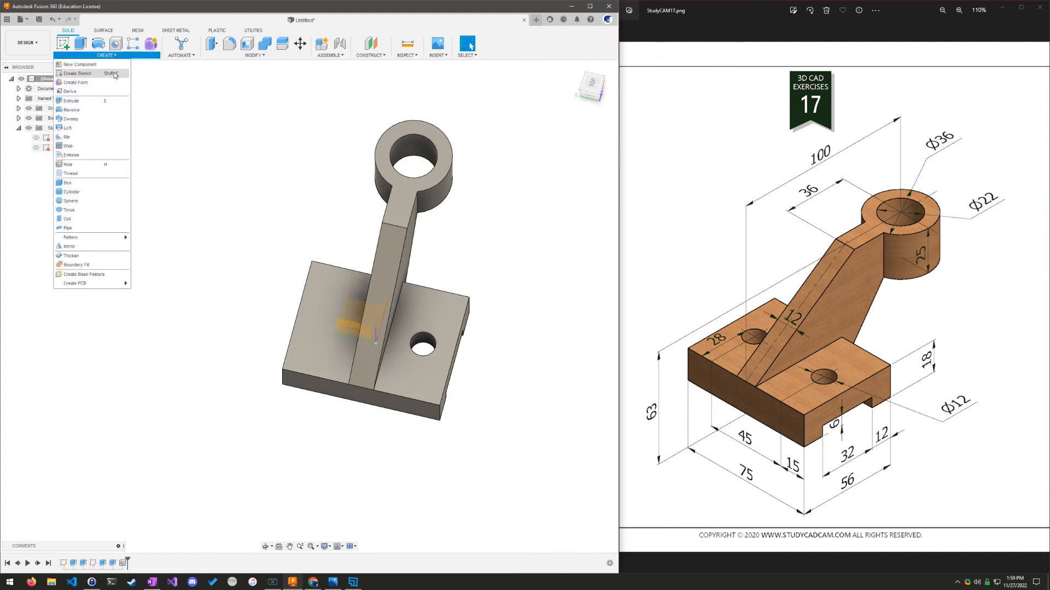
left_click(80, 247)
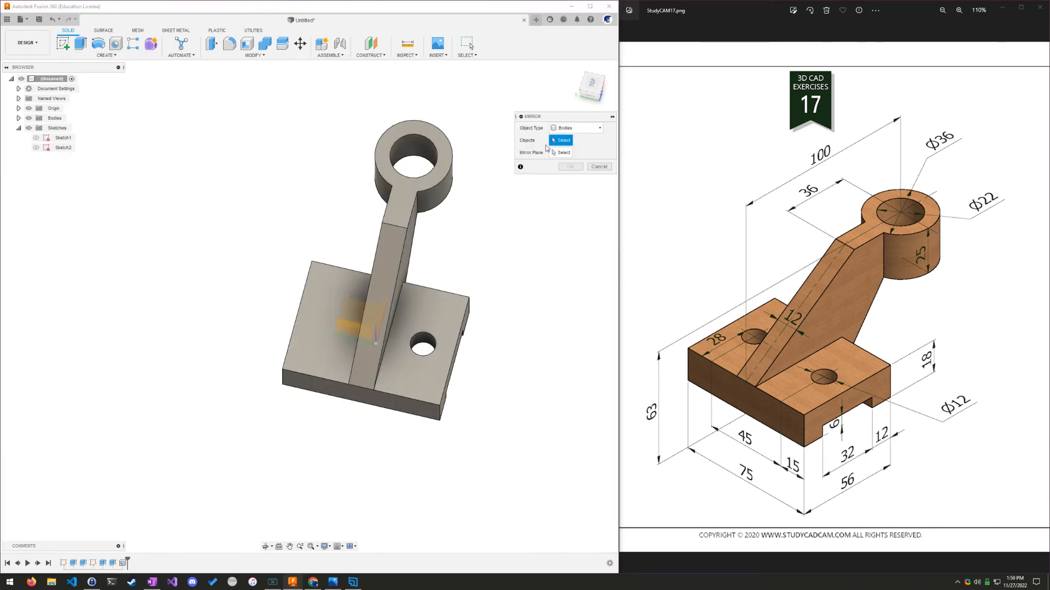
left_click(581, 128)
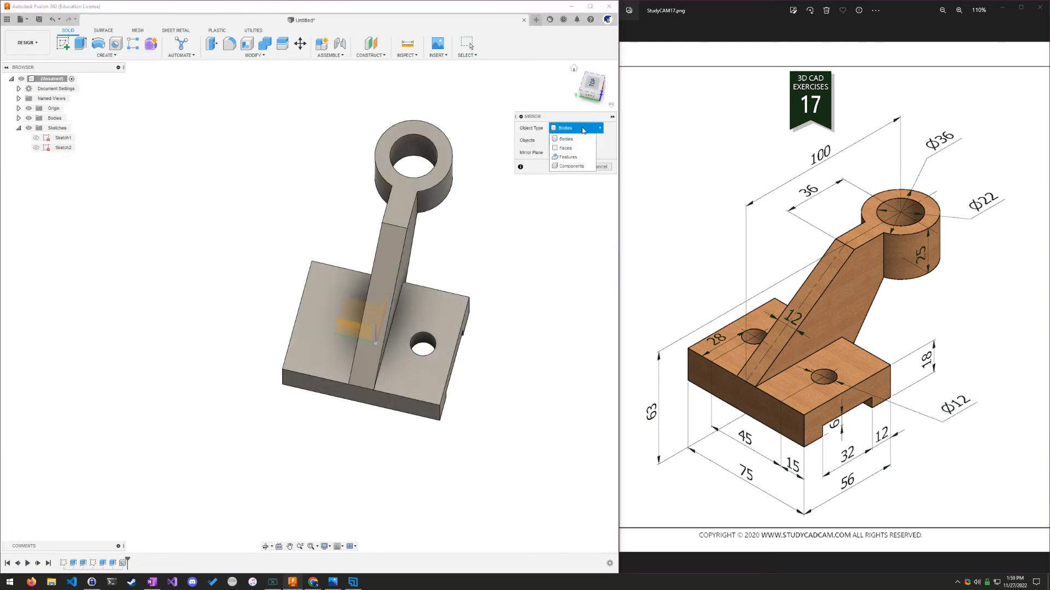
left_click(568, 157)
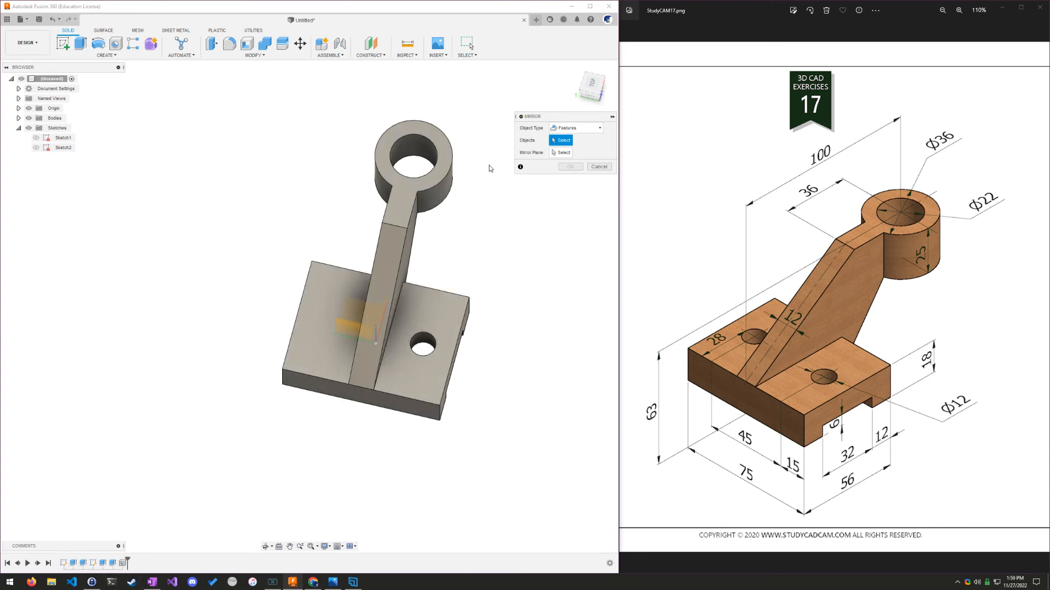
left_click(122, 565)
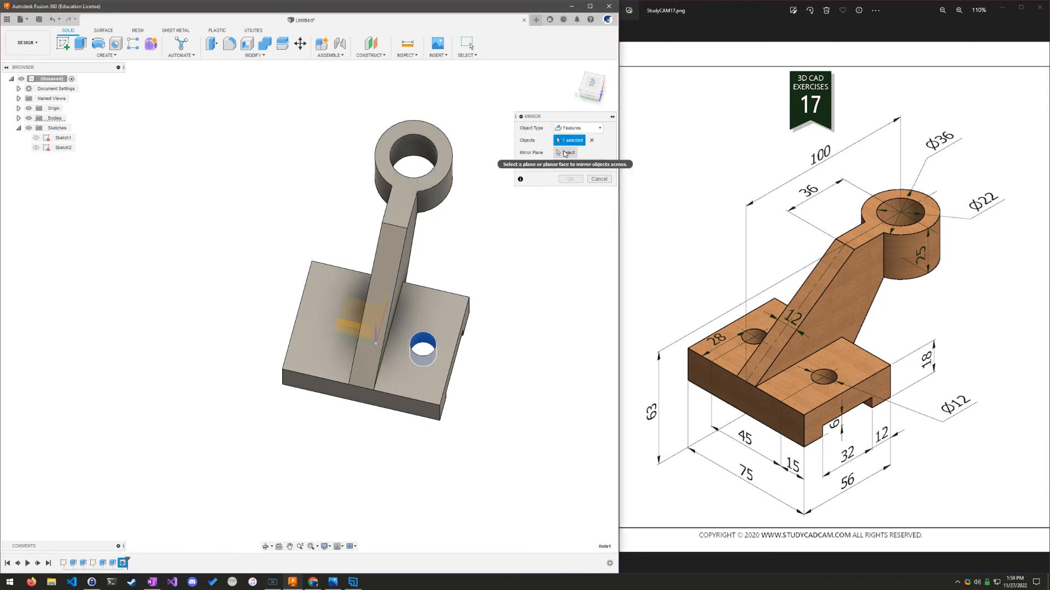
Mirror the hole across the vertical origin plane running lengthwise through the middle of the arm, and hide the origin.
left_click(566, 153)
scroll(522, 370, "down", 5)
middle_click_drag(554, 424, 508, 373, "shift")
scroll(547, 409, "down", 4)
middle_click_drag(578, 439, 543, 334, "shift")
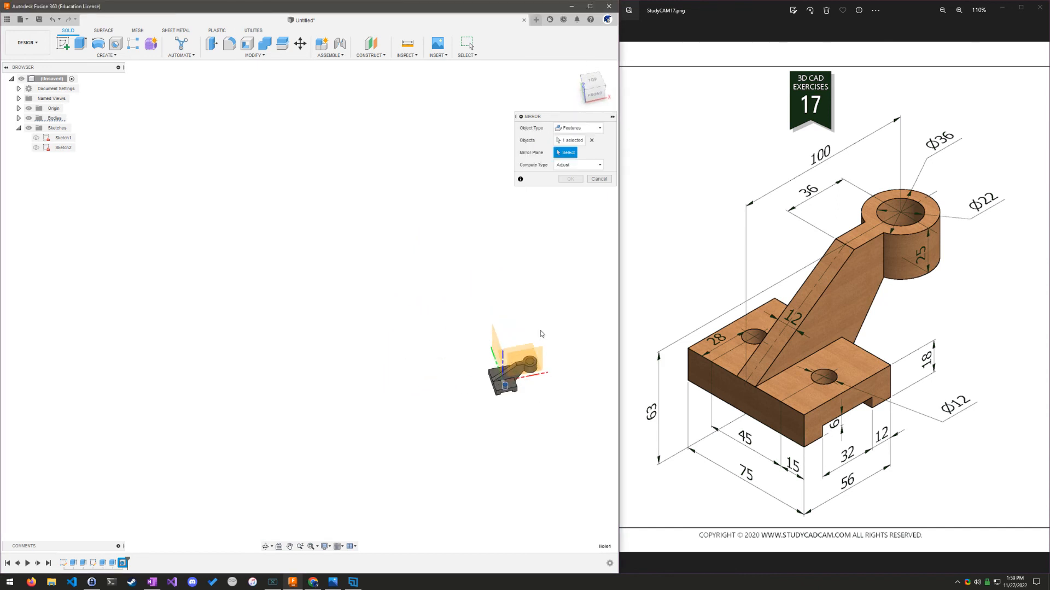
middle_click_drag(595, 383, 612, 371, "shift")
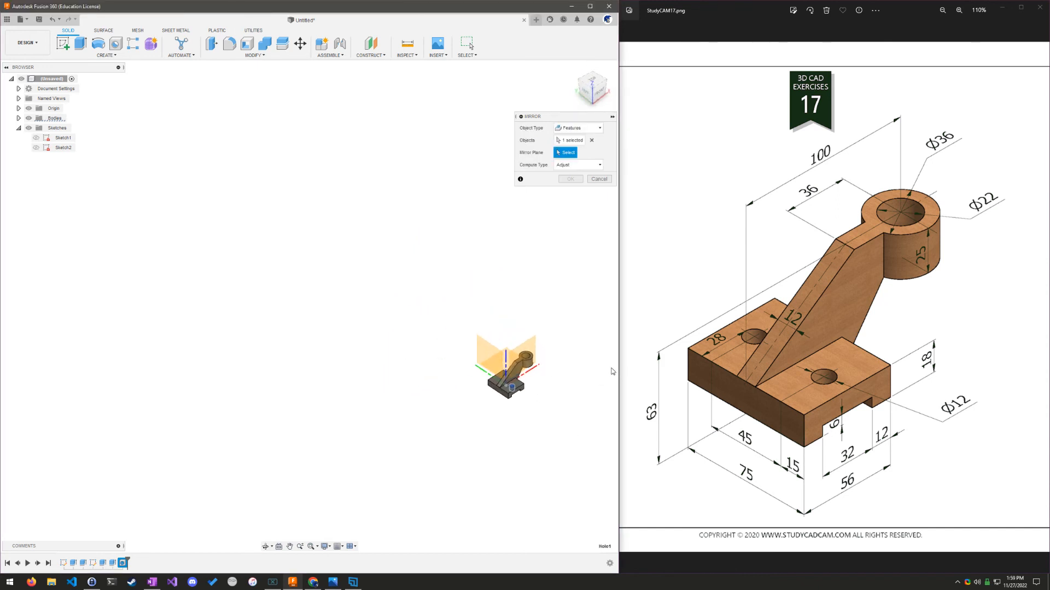
left_click(531, 350)
scroll(492, 393, "up", 10)
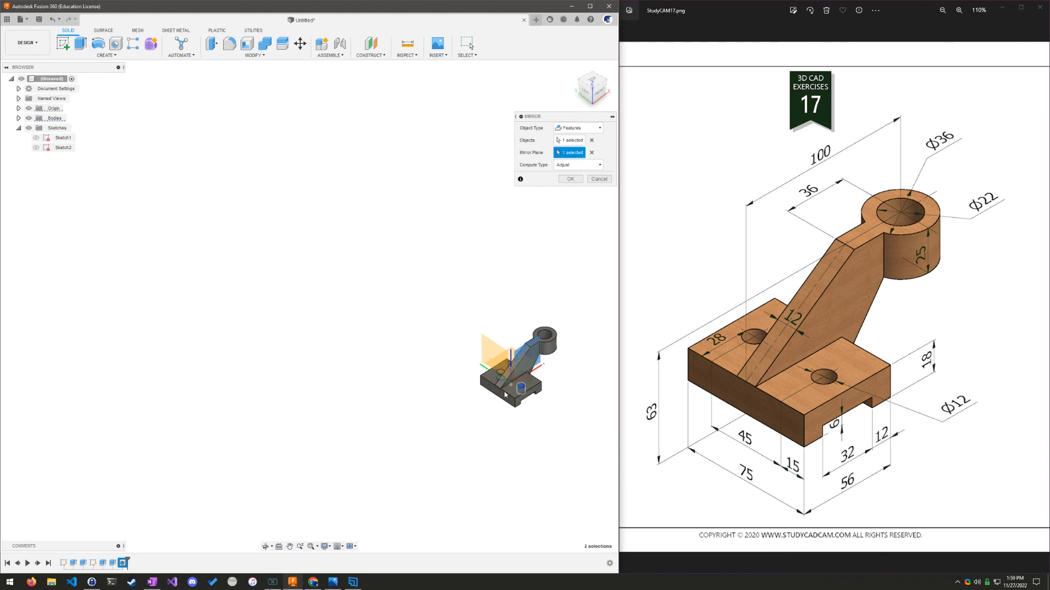
middle_click_drag(539, 293, 465, 332, "shift")
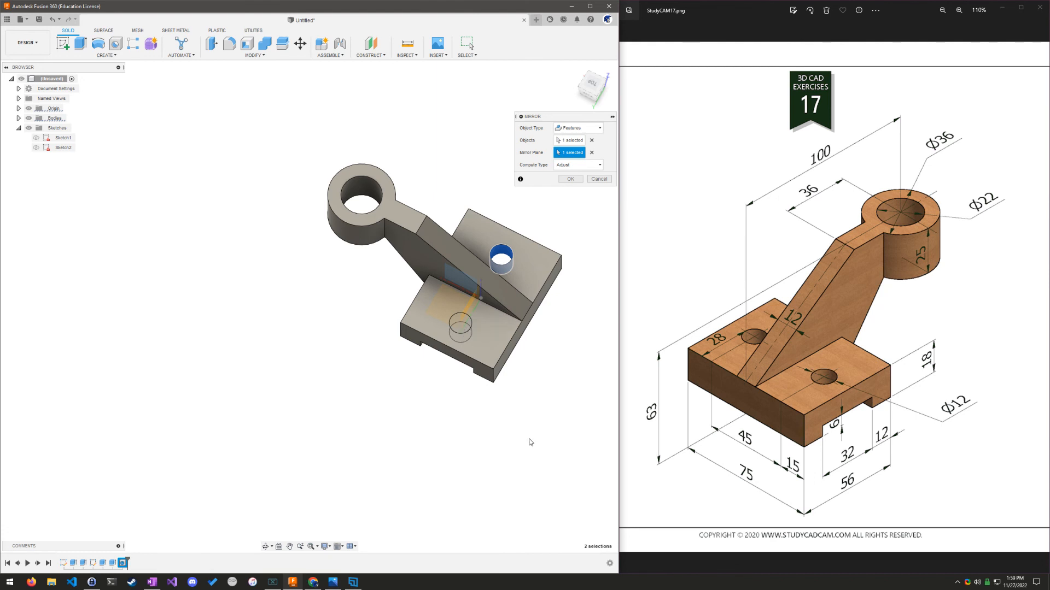
left_click(593, 166)
left_click(593, 166)
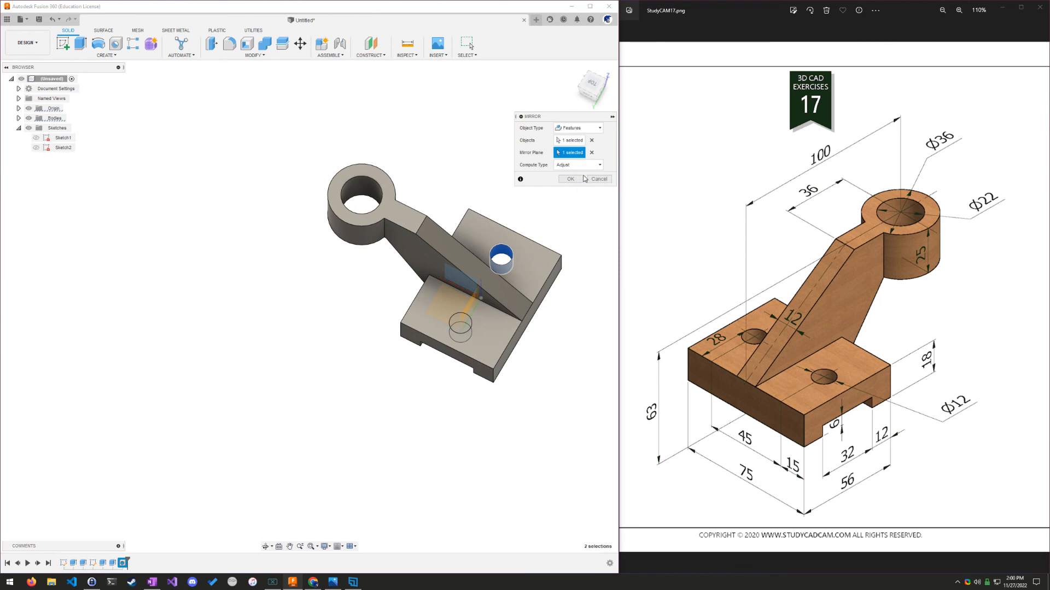
left_click(570, 179)
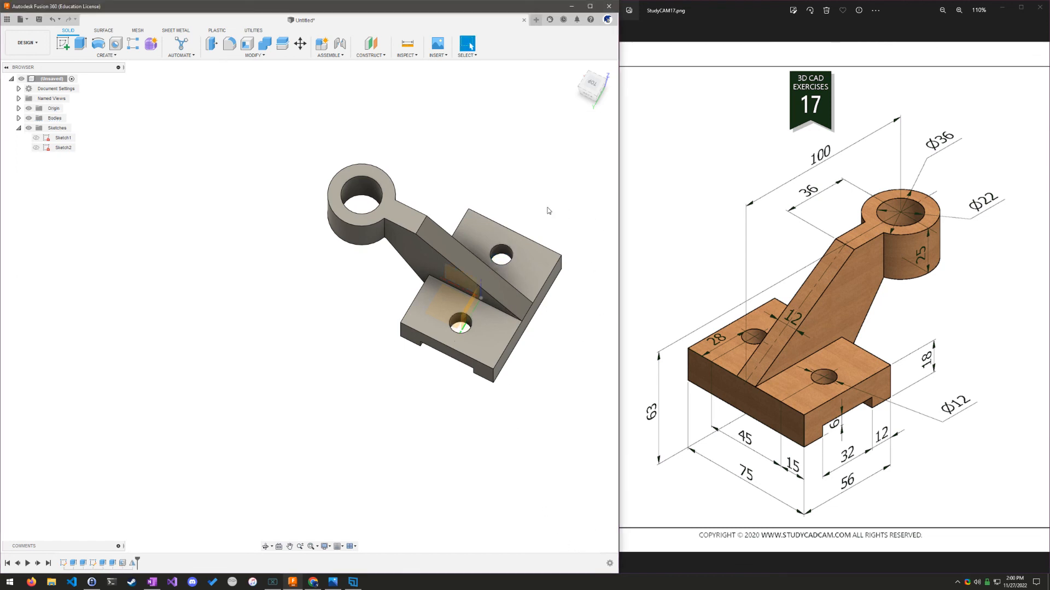
left_click(33, 109)
left_click(30, 108)
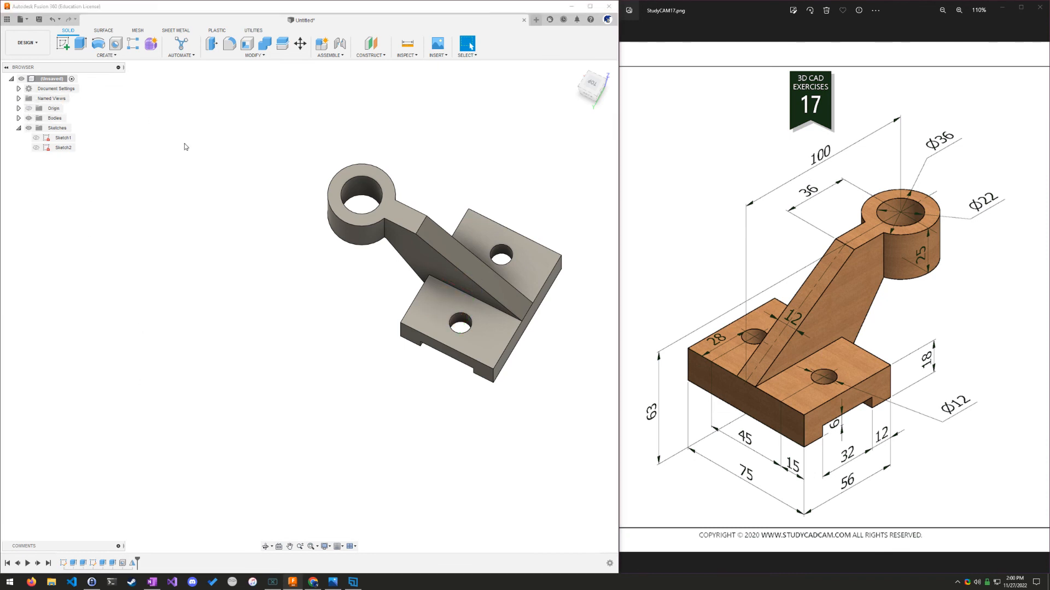
Examine the finished bracket from the home, left, top and isometric views against the reference drawing.
middle_click_drag(392, 354, 334, 323, "shift")
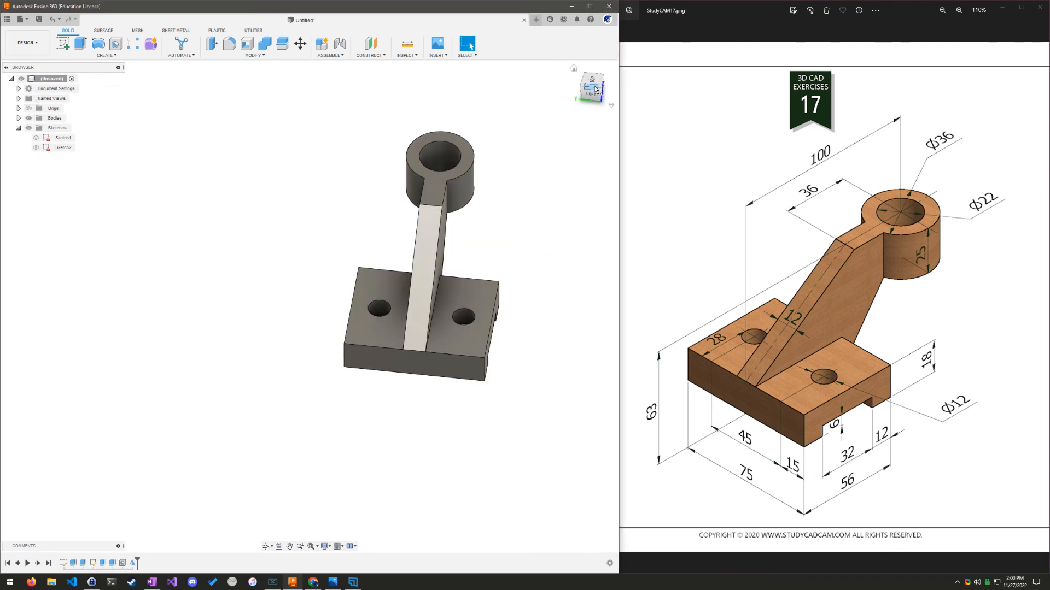
left_click(573, 69)
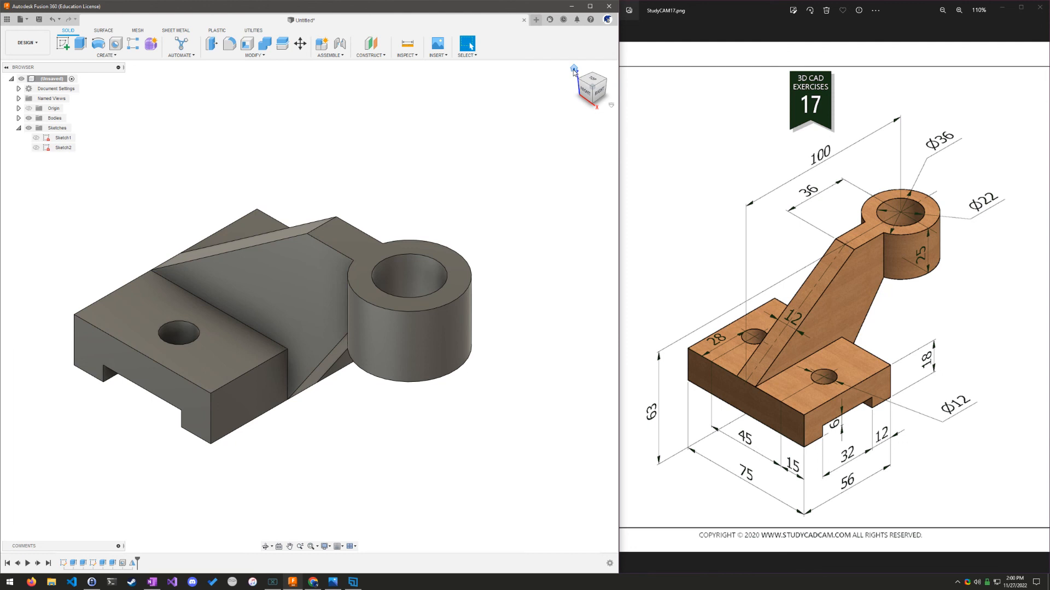
middle_click_drag(464, 185, 533, 200, "shift")
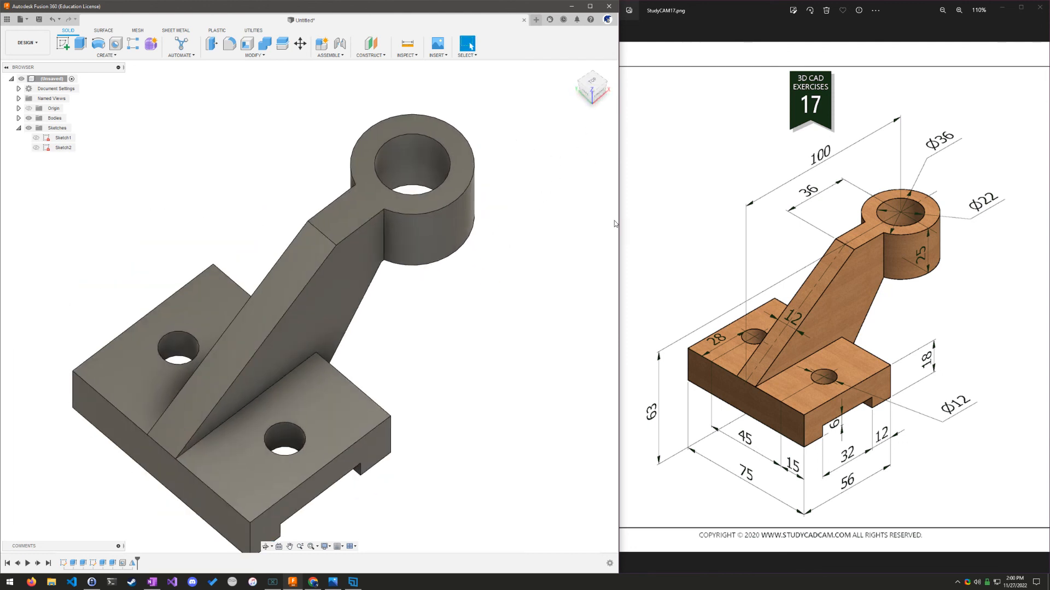
middle_click_drag(600, 125, 578, 107, "shift")
left_click(590, 90)
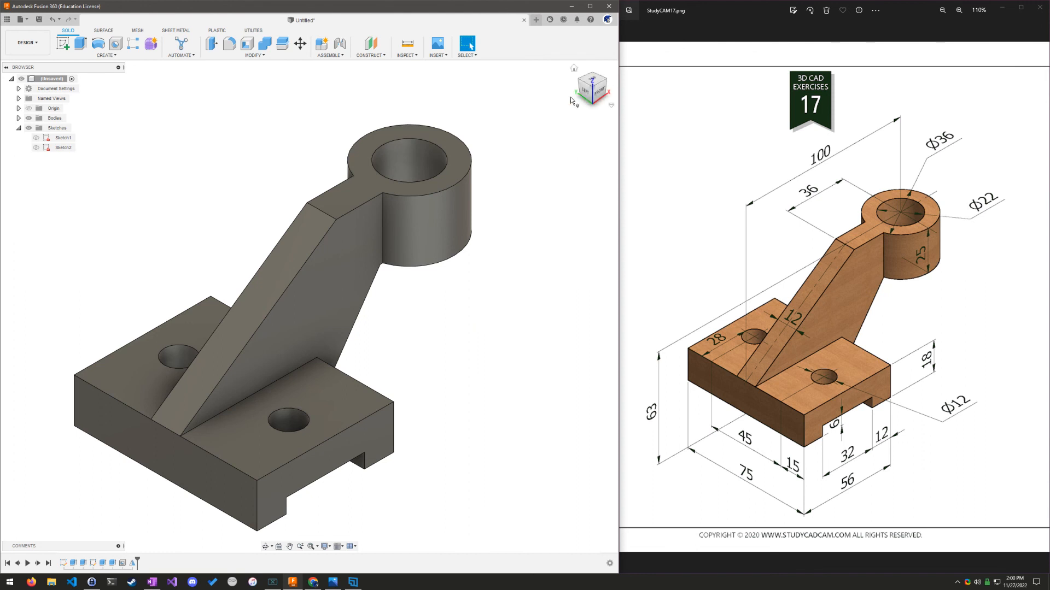
left_click(583, 90)
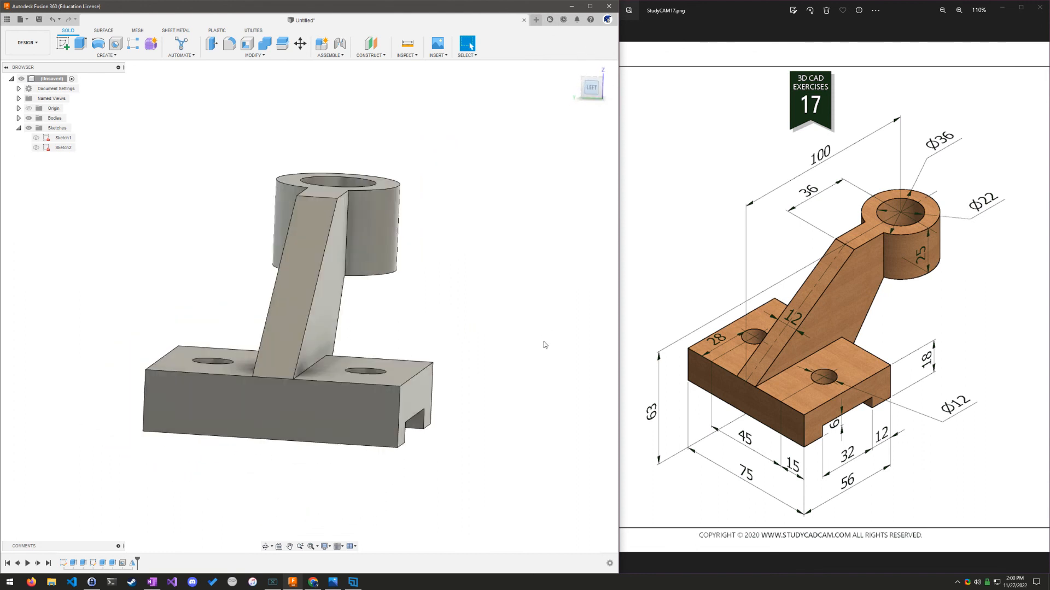
middle_click_drag(577, 159, 558, 213, "shift")
left_click(599, 88)
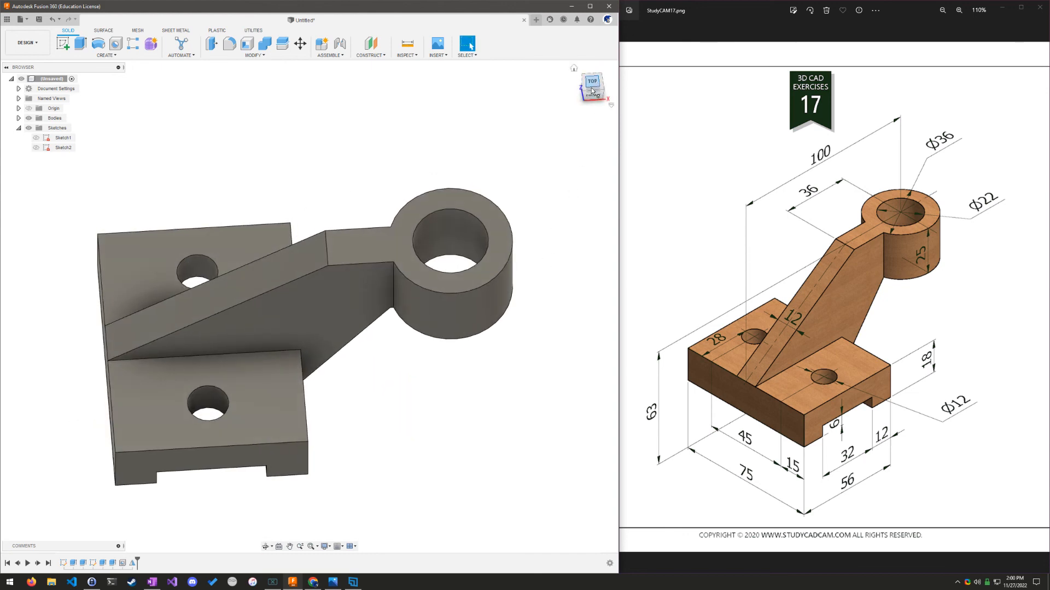
left_click(594, 82)
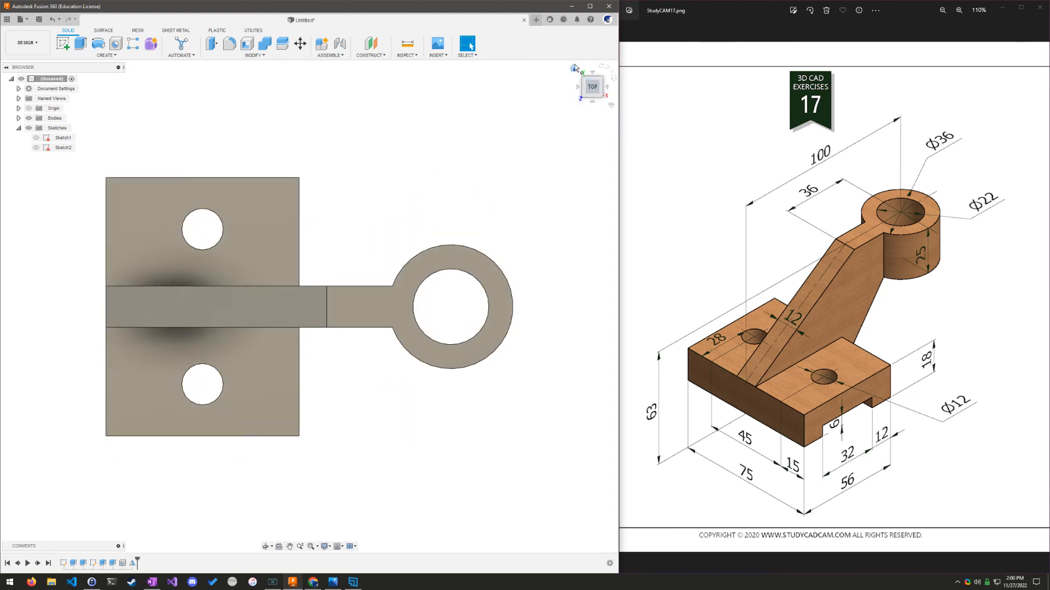
left_click(583, 98)
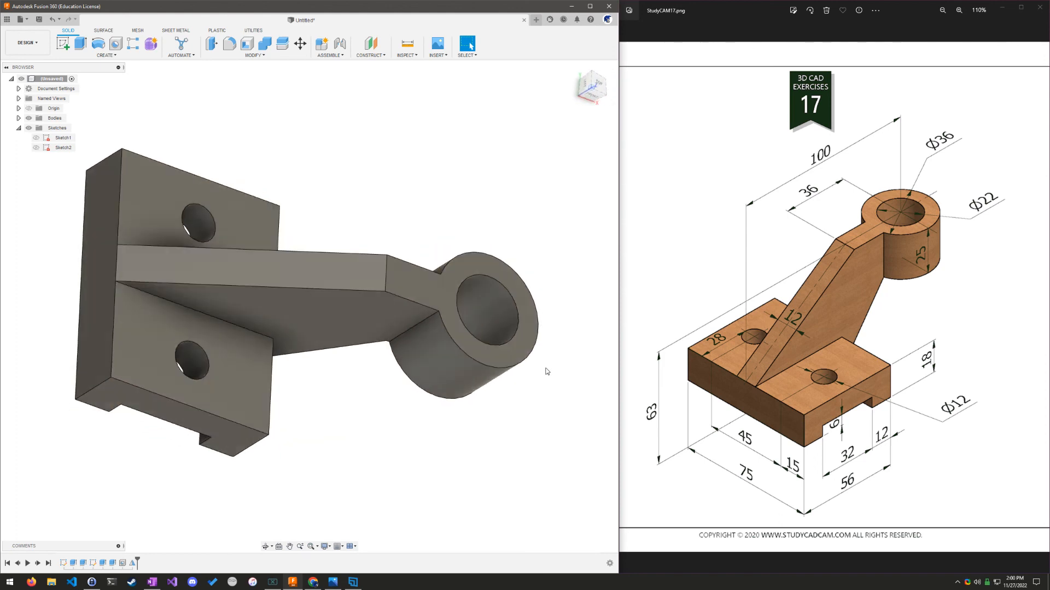
left_click(574, 69)
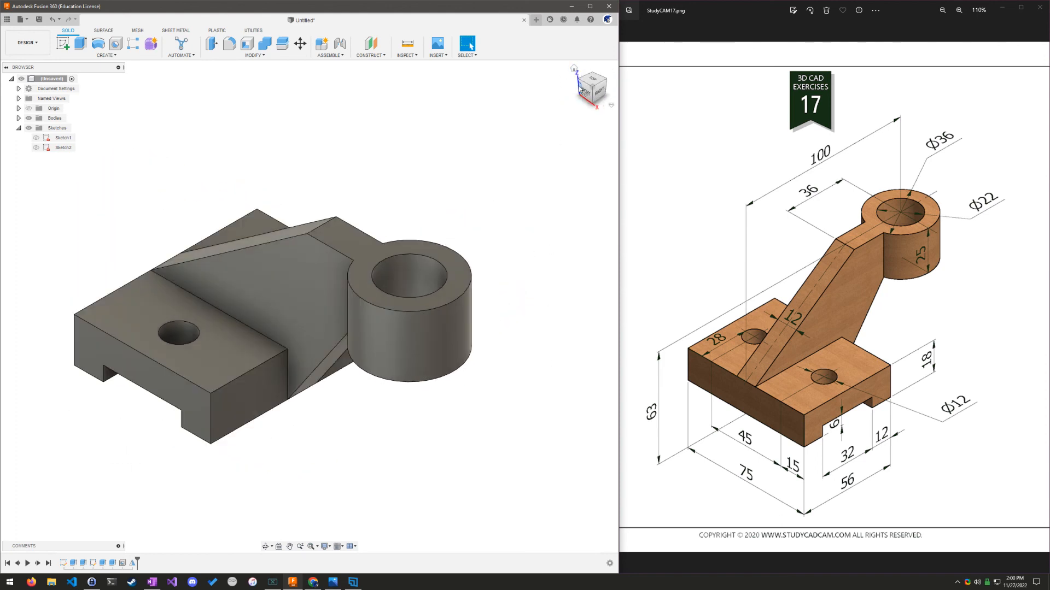
left_click(580, 80)
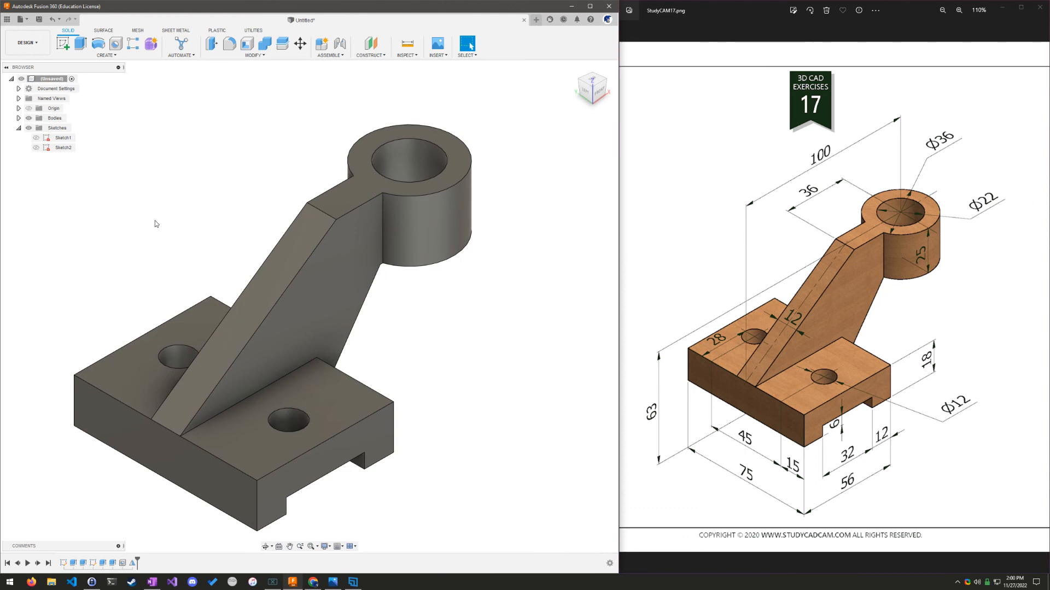